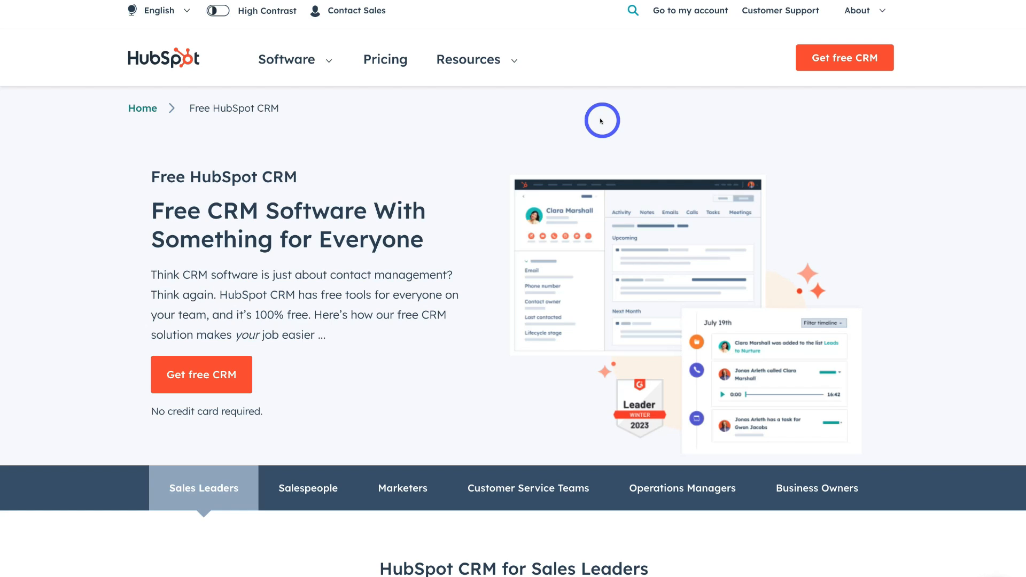
Get the free CRM and go to its contacts list.
{"action": "left_click", "coordinate": [850, 64]}
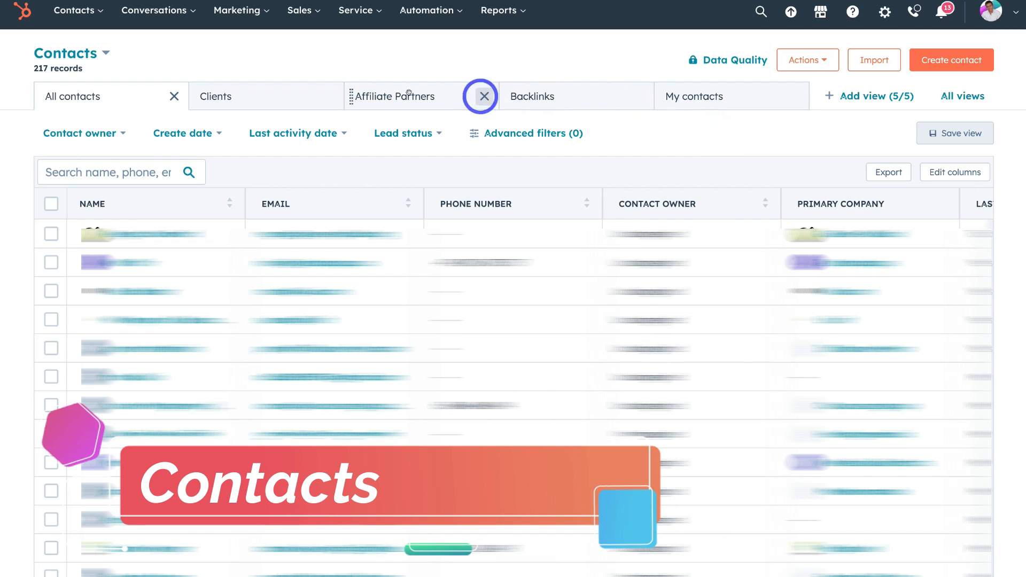
{"action": "left_click", "coordinate": [84, 11]}
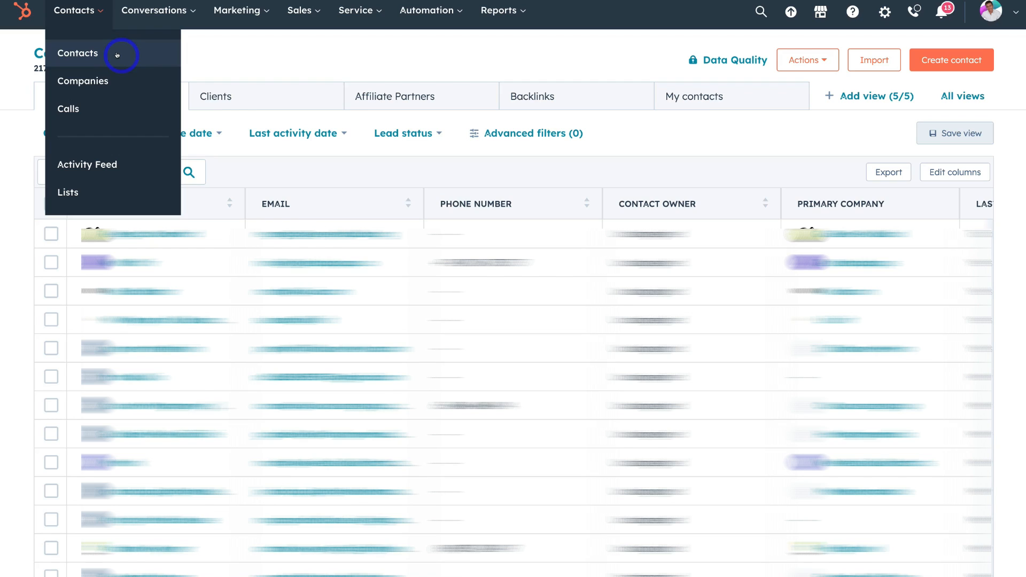
{"action": "left_click", "coordinate": [204, 58]}
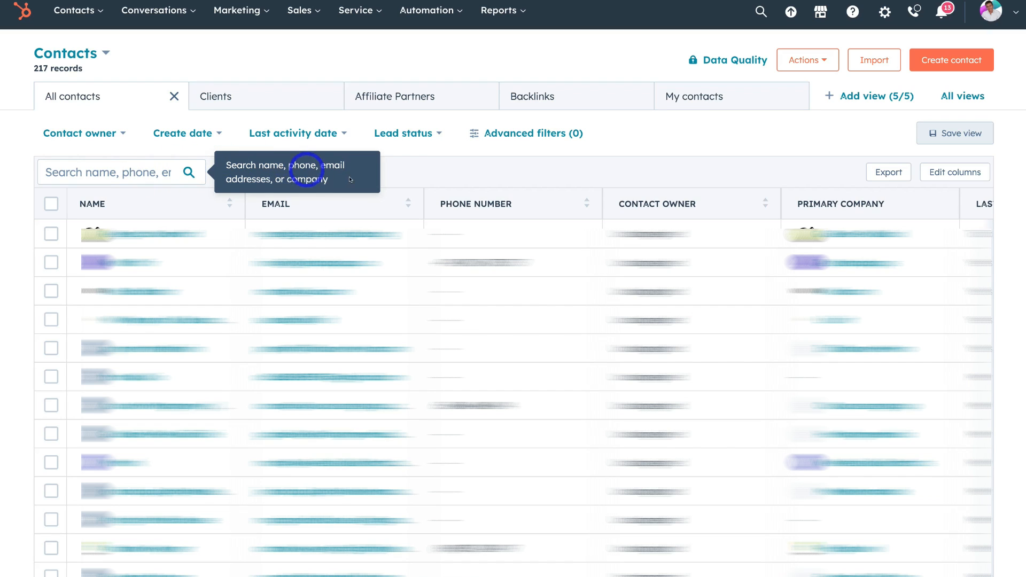
Look across the contact table's columns, then view the Clients and Backlinks saved views.
{"action": "scroll", "coordinate": [457, 203], "scroll_direction": "right", "scroll_amount": 5}
{"action": "scroll", "coordinate": [463, 203], "scroll_direction": "right", "scroll_amount": 5}
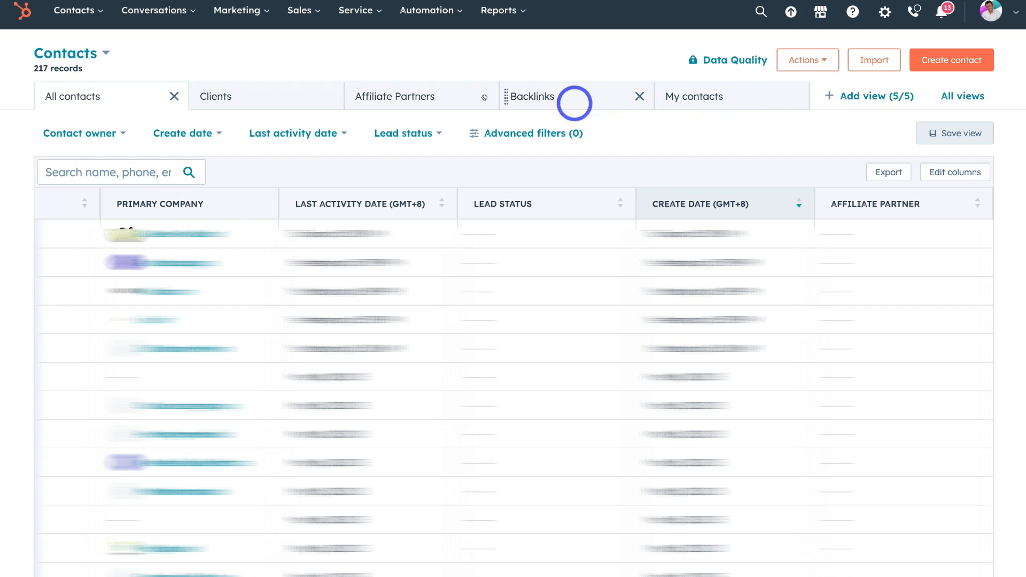
{"action": "left_click", "coordinate": [289, 93]}
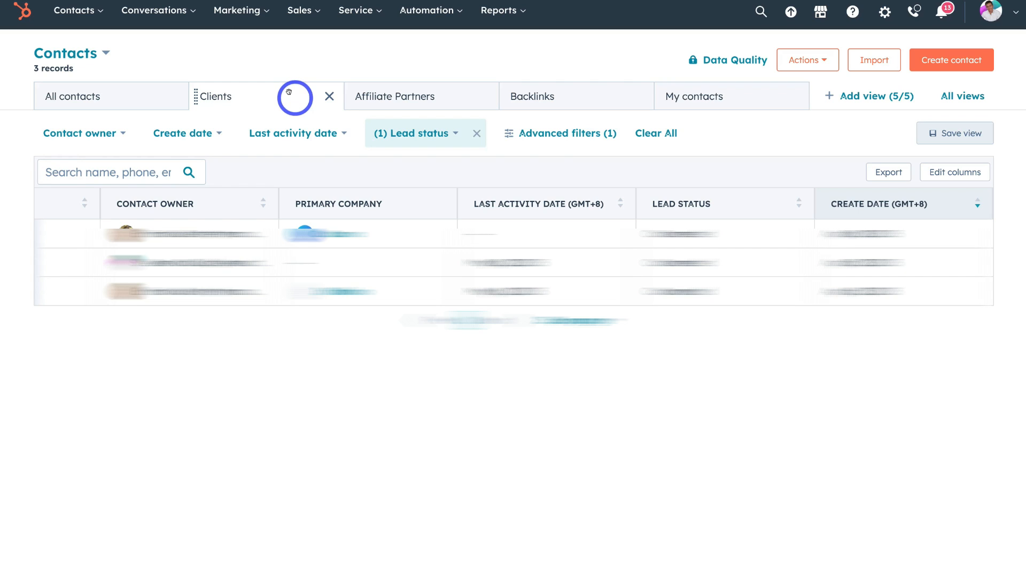
{"action": "left_click", "coordinate": [583, 98]}
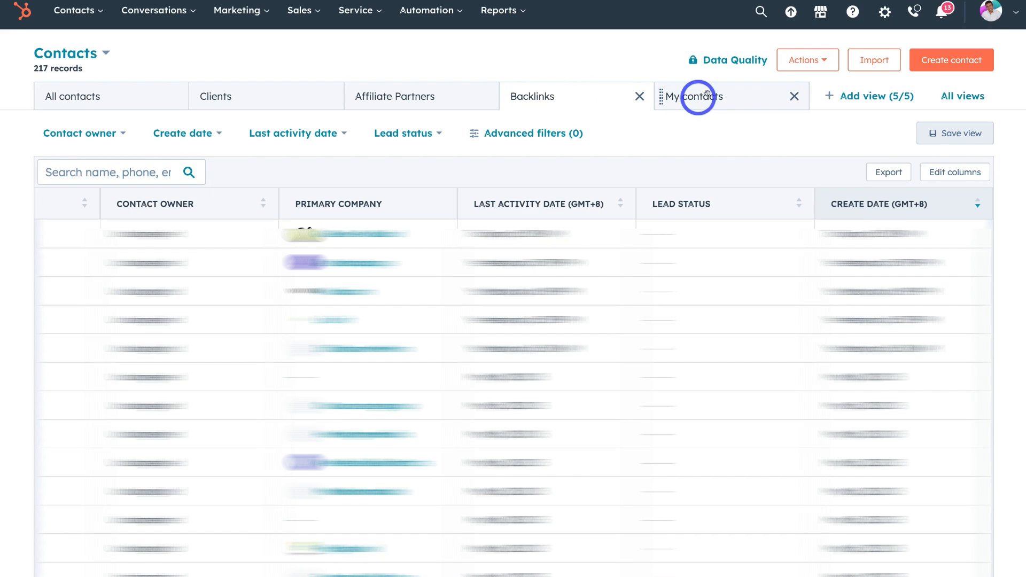
{"action": "left_click", "coordinate": [874, 98]}
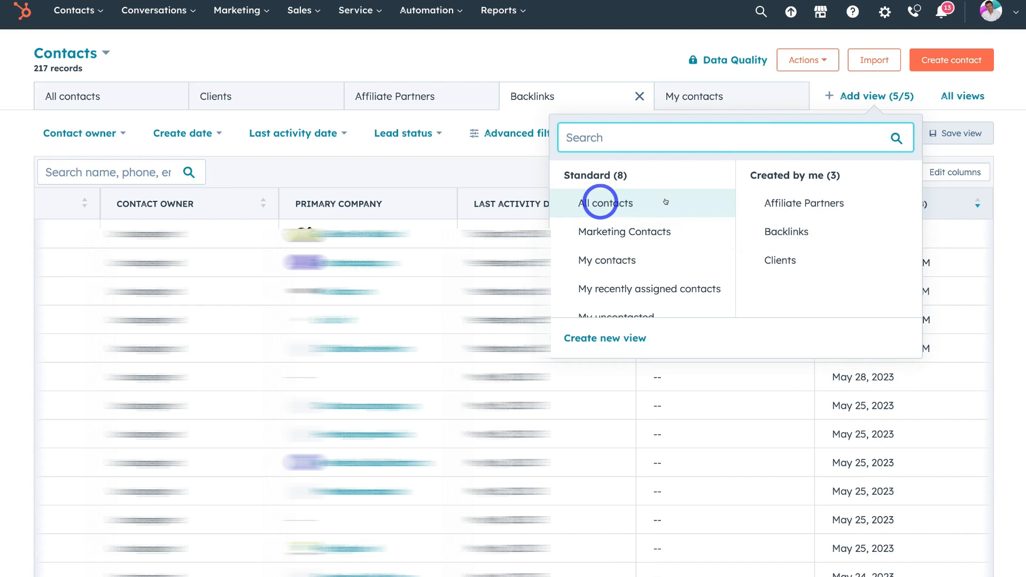
{"action": "scroll", "coordinate": [668, 217], "scroll_direction": "down", "scroll_amount": 3}
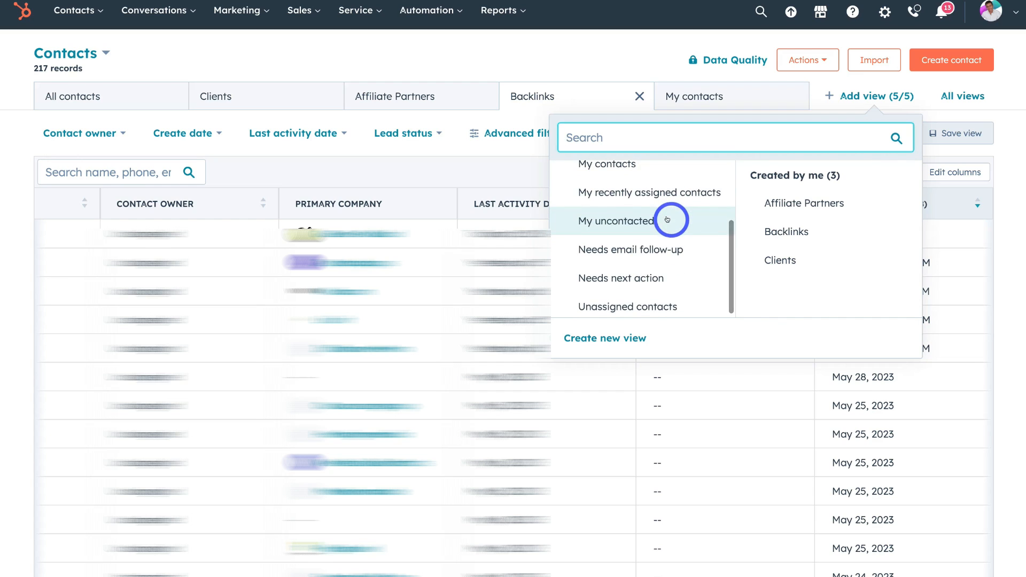
{"action": "left_click", "coordinate": [617, 335]}
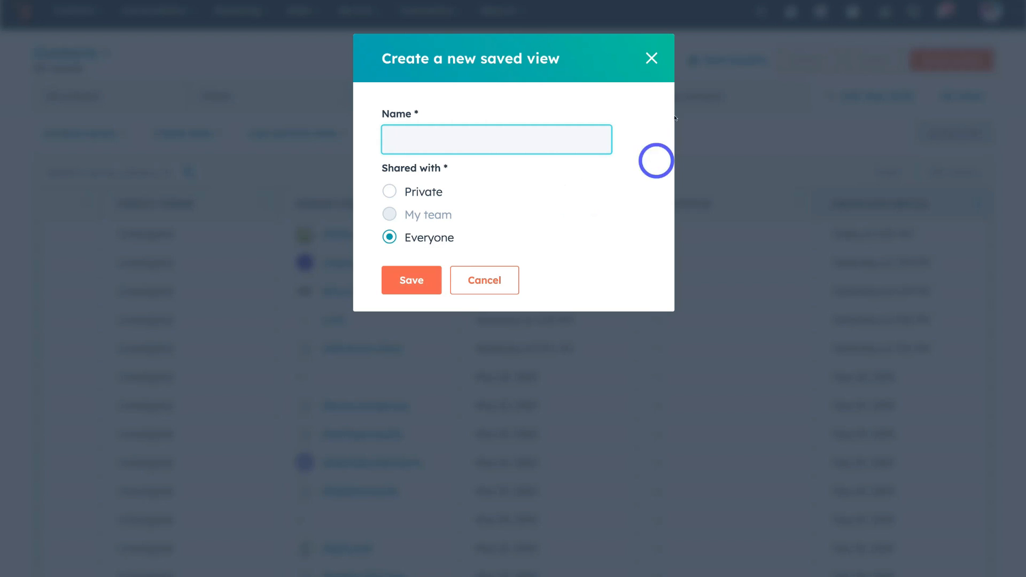
{"action": "left_click", "coordinate": [648, 60]}
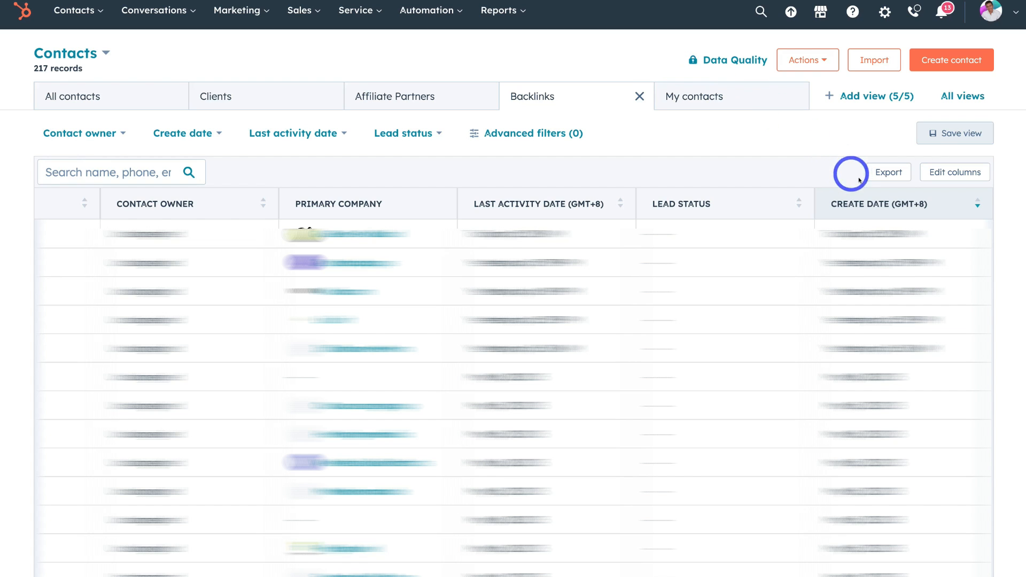
Try placing the Lead Status column directly after Name in the Backlinks view and browse the other available column properties.
{"action": "scroll", "coordinate": [912, 199], "scroll_direction": "right", "scroll_amount": 3}
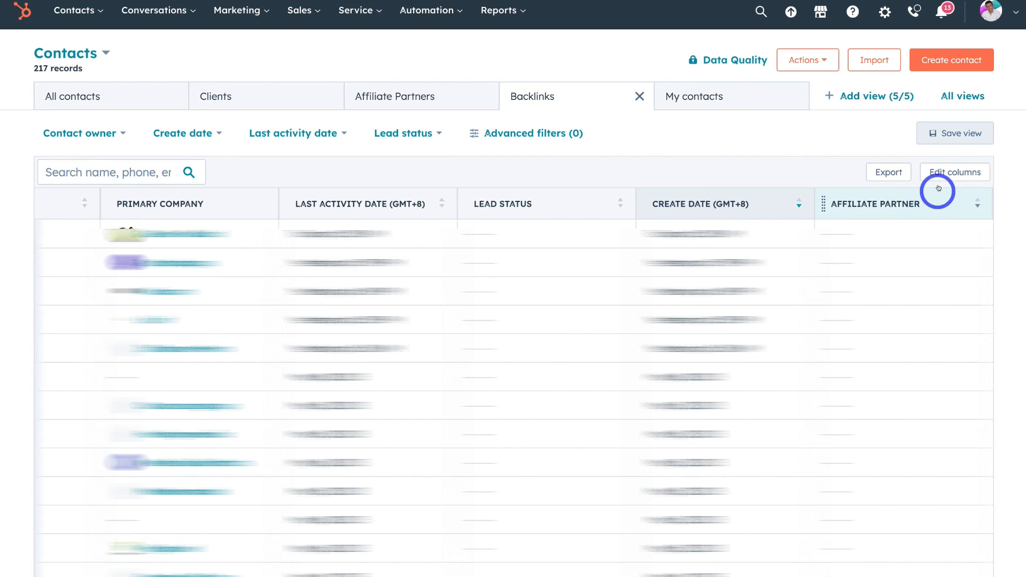
{"action": "left_click", "coordinate": [961, 173]}
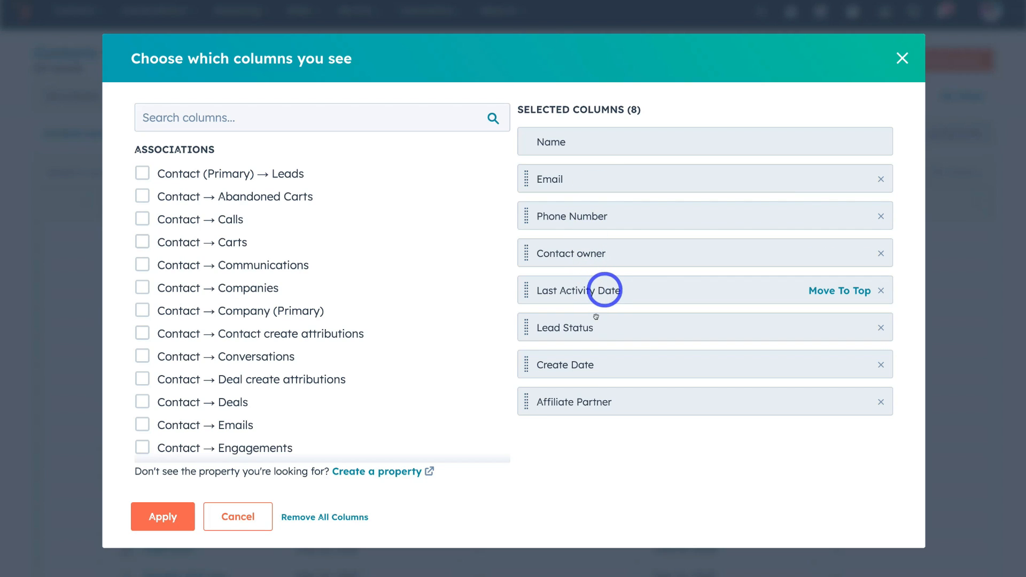
{"action": "left_click_drag", "start_coordinate": [531, 327], "coordinate": [526, 165]}
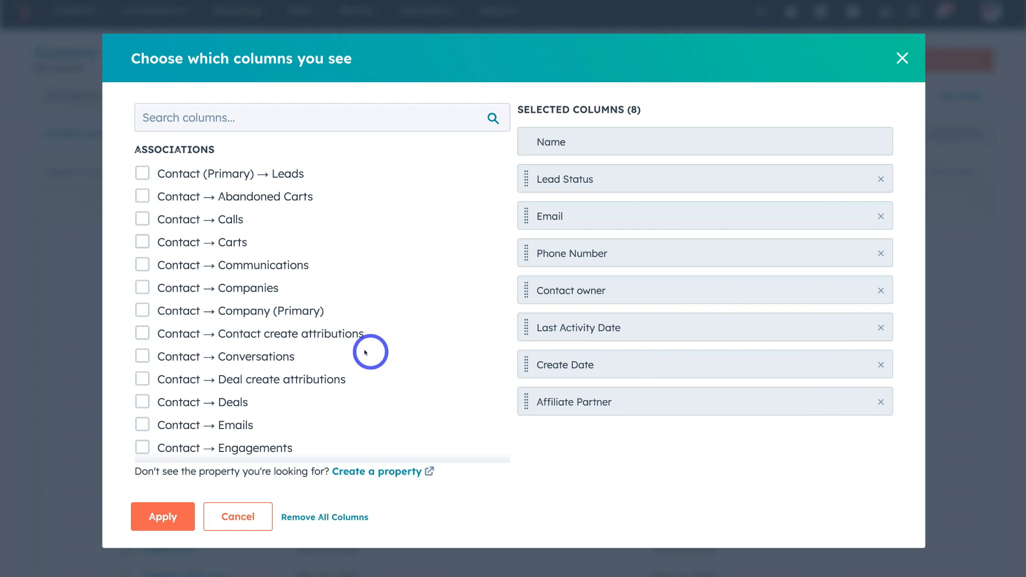
{"action": "scroll", "coordinate": [366, 352], "scroll_direction": "down", "scroll_amount": 6}
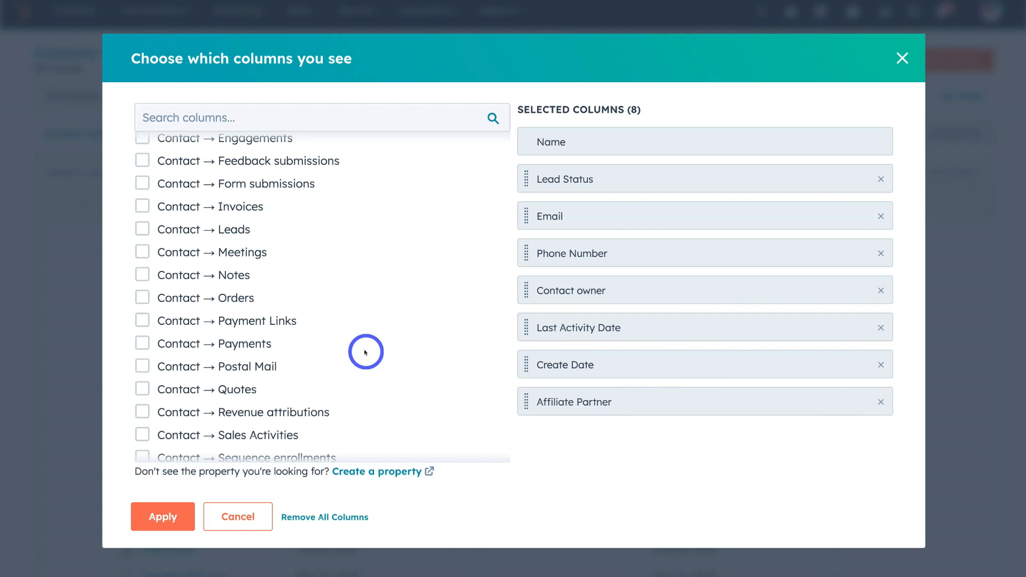
{"action": "scroll", "coordinate": [365, 352], "scroll_direction": "down", "scroll_amount": 8}
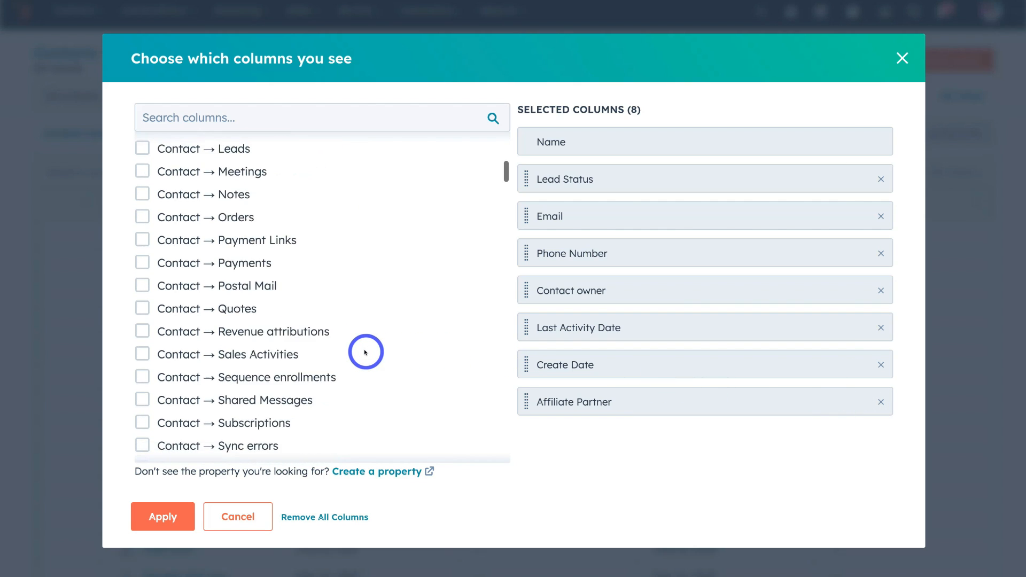
{"action": "scroll", "coordinate": [390, 314], "scroll_direction": "down", "scroll_amount": 10}
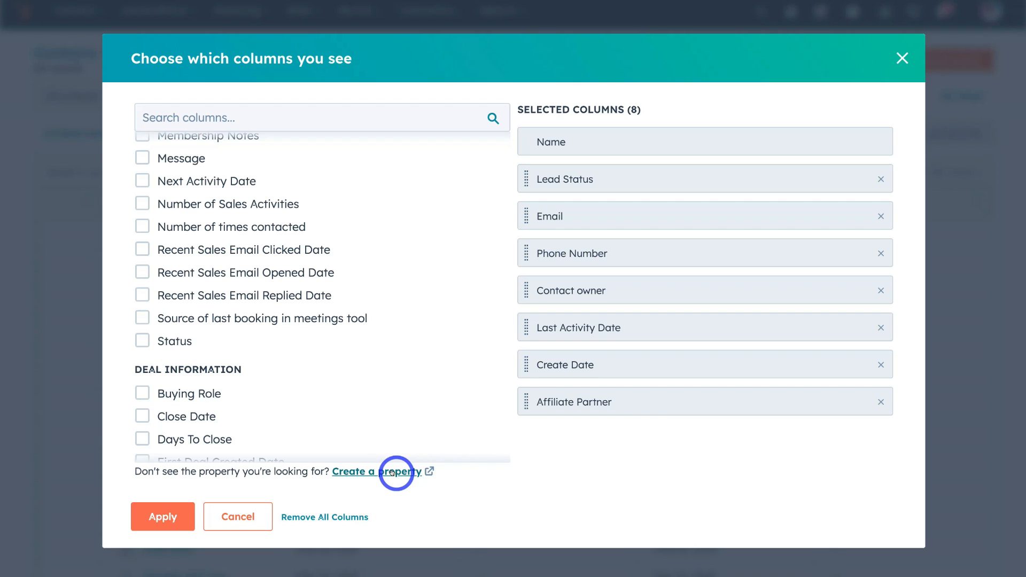
{"action": "scroll", "coordinate": [324, 391], "scroll_direction": "down", "scroll_amount": 7}
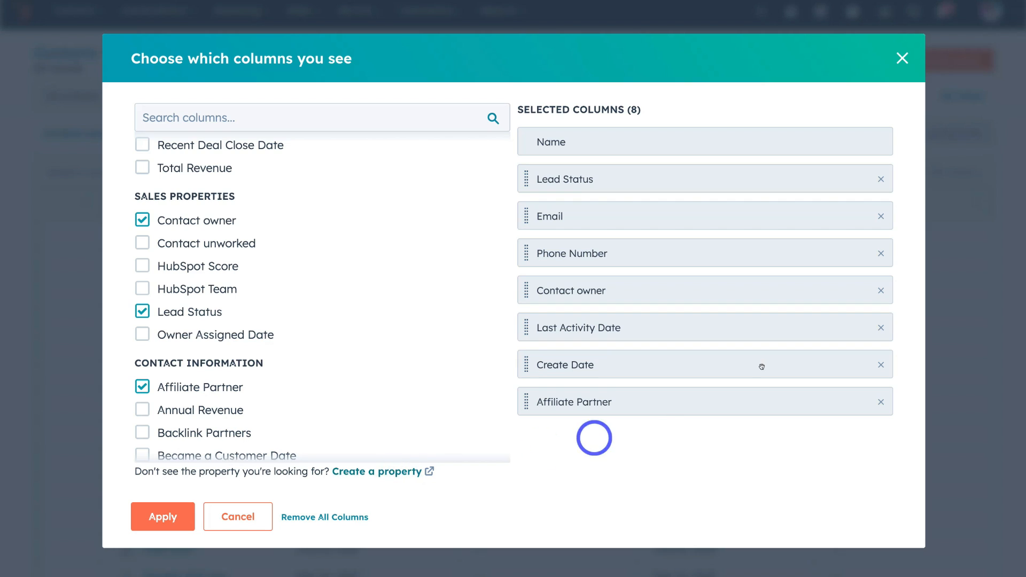
{"action": "left_click", "coordinate": [899, 56]}
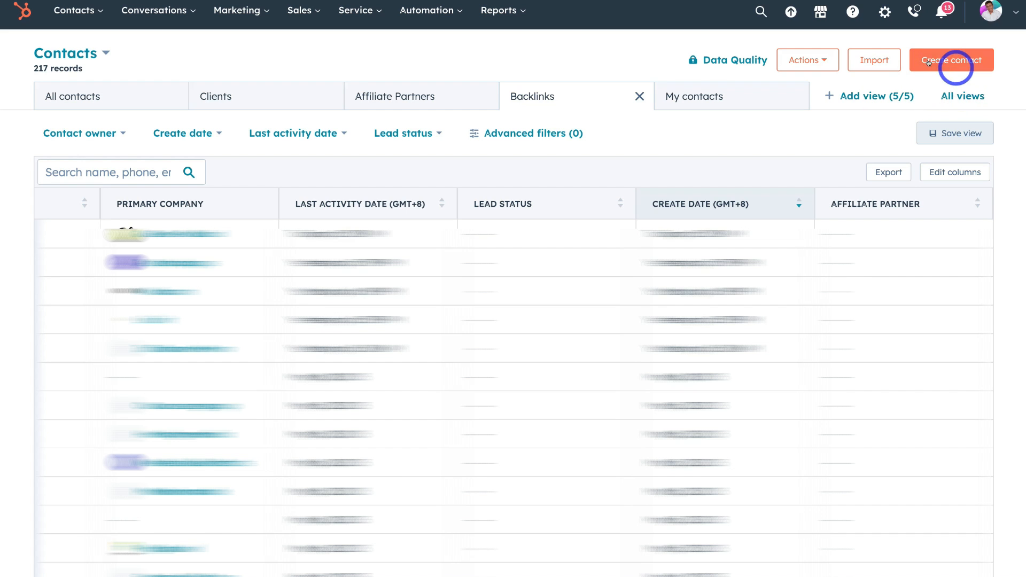
Start a new contact with the contact's e-mail, lifecycle stage Lead and lead status New.
{"action": "left_click", "coordinate": [959, 62]}
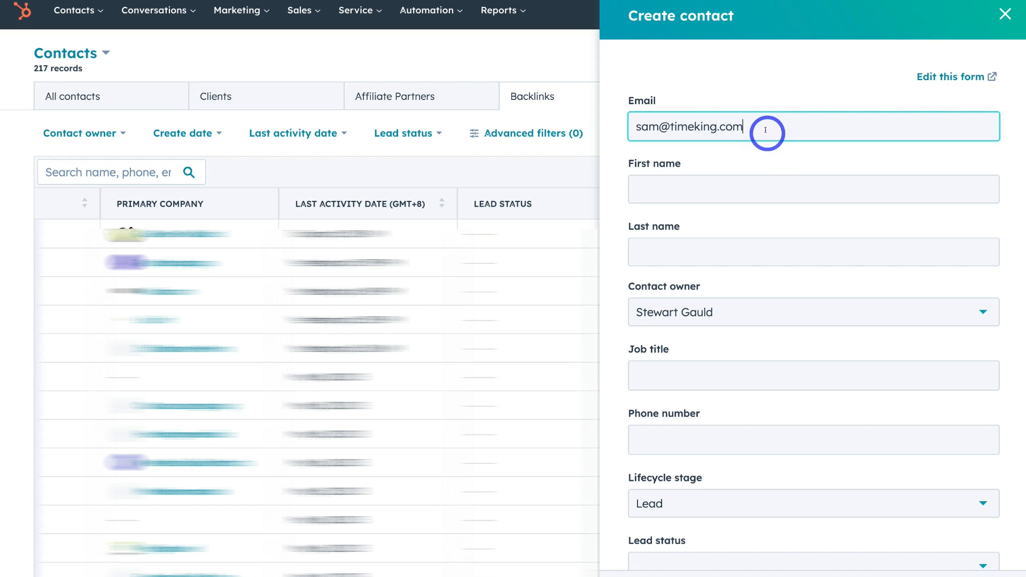
{"action": "scroll", "coordinate": [730, 170], "scroll_direction": "down", "scroll_amount": 1}
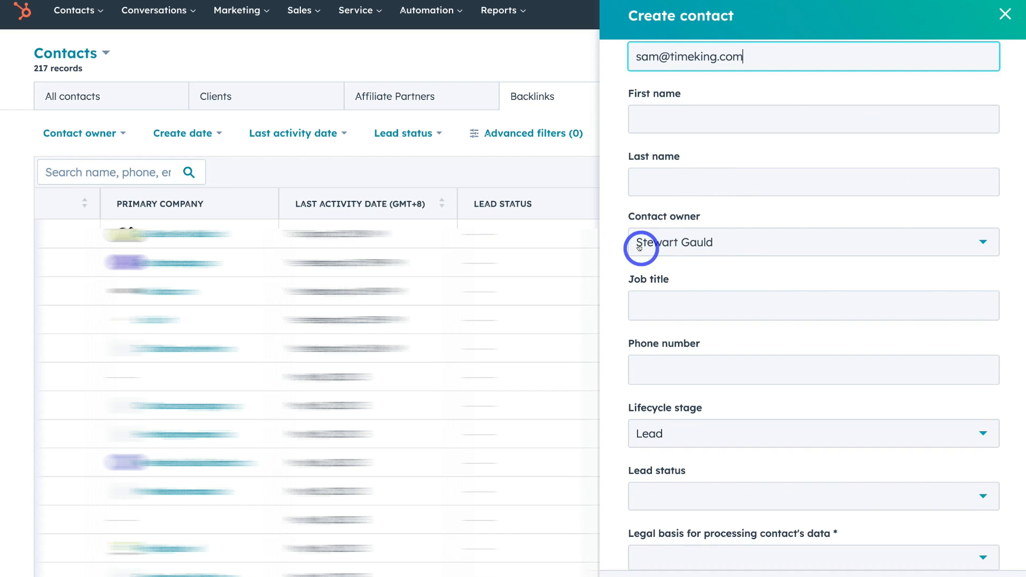
{"action": "scroll", "coordinate": [729, 240], "scroll_direction": "down", "scroll_amount": 1}
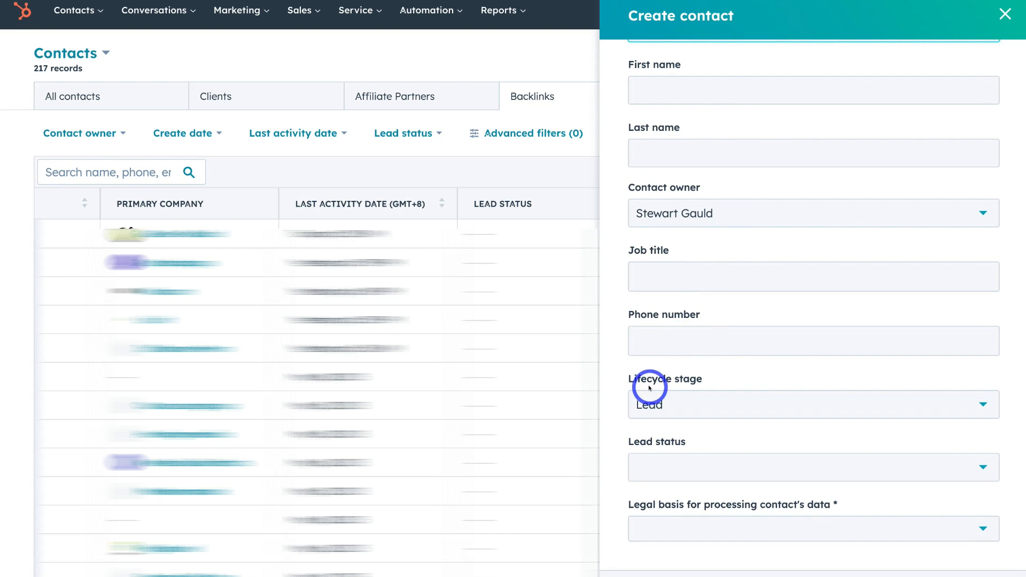
{"action": "left_click", "coordinate": [729, 405]}
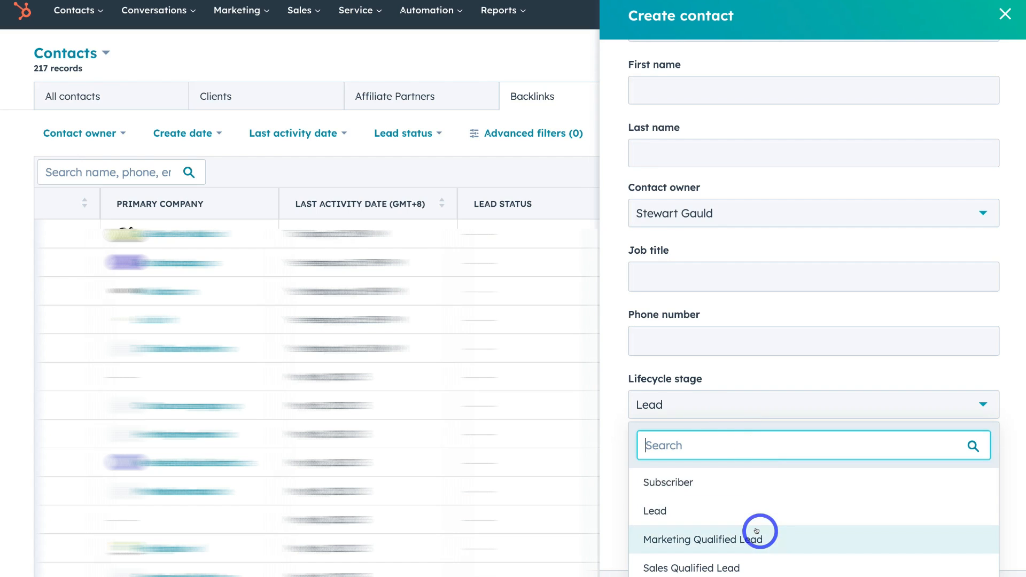
{"action": "scroll", "coordinate": [757, 531], "scroll_direction": "down", "scroll_amount": 1}
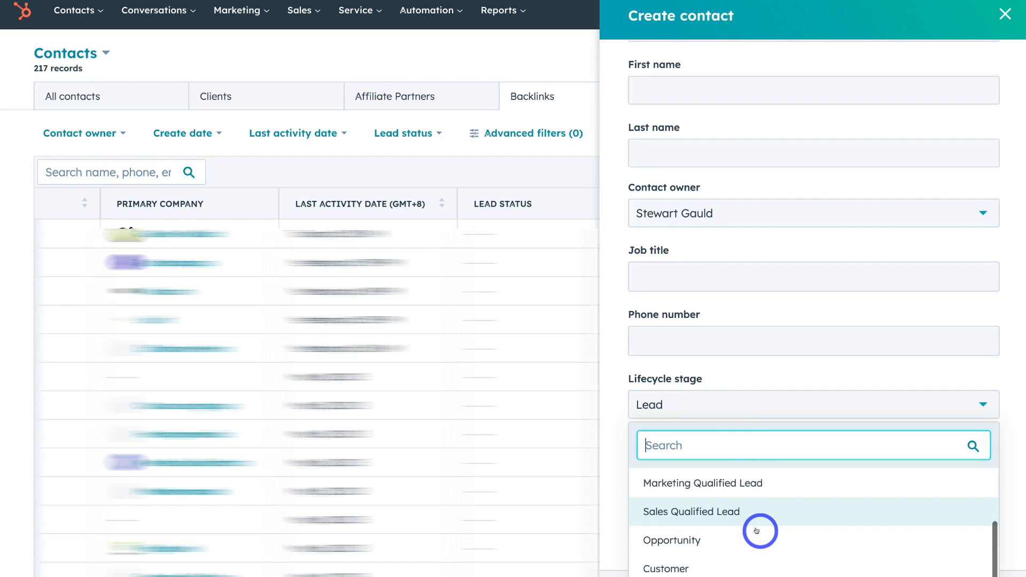
{"action": "scroll", "coordinate": [733, 560], "scroll_direction": "up", "scroll_amount": 3}
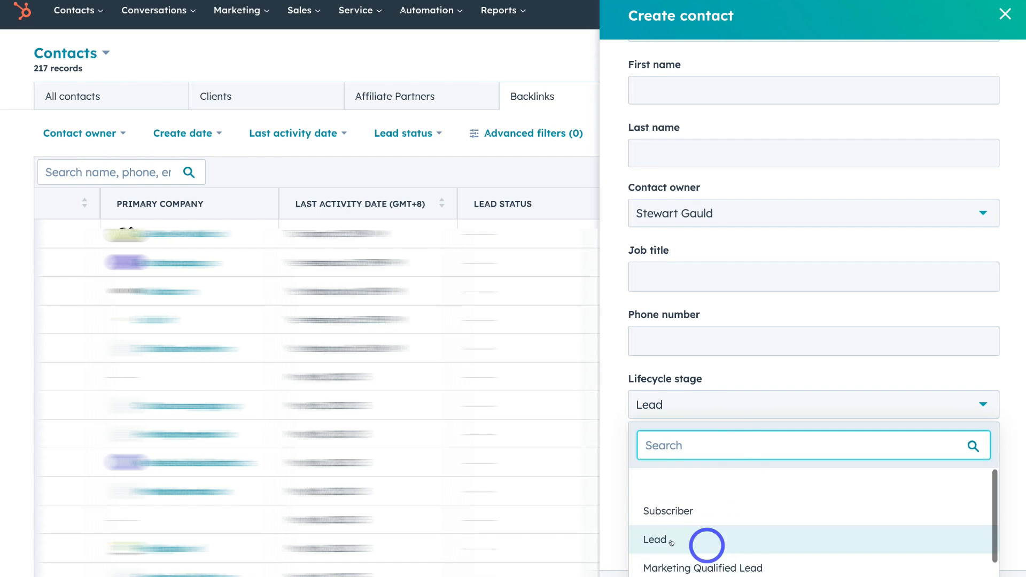
{"action": "left_click", "coordinate": [708, 541]}
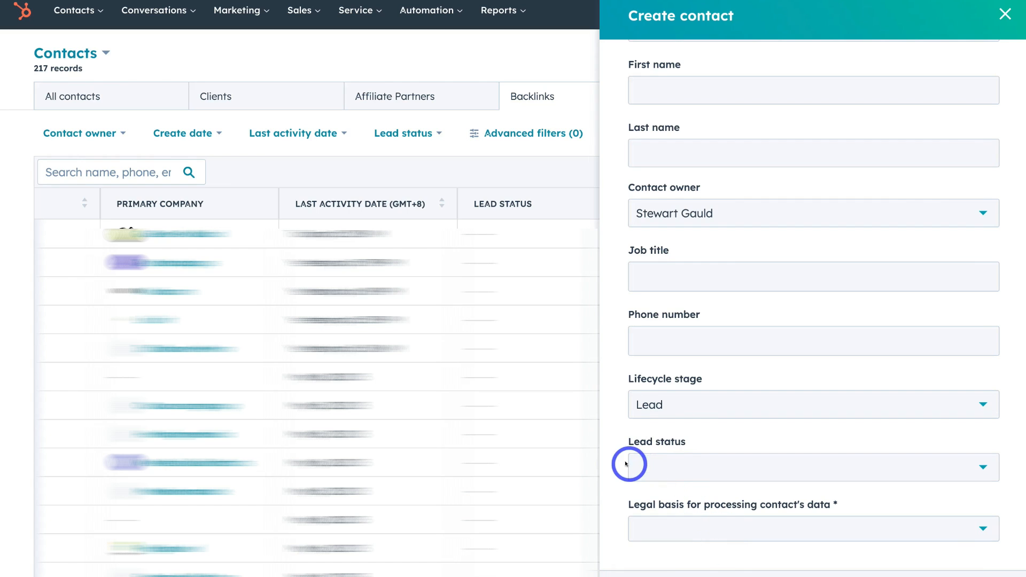
{"action": "left_click", "coordinate": [694, 462]}
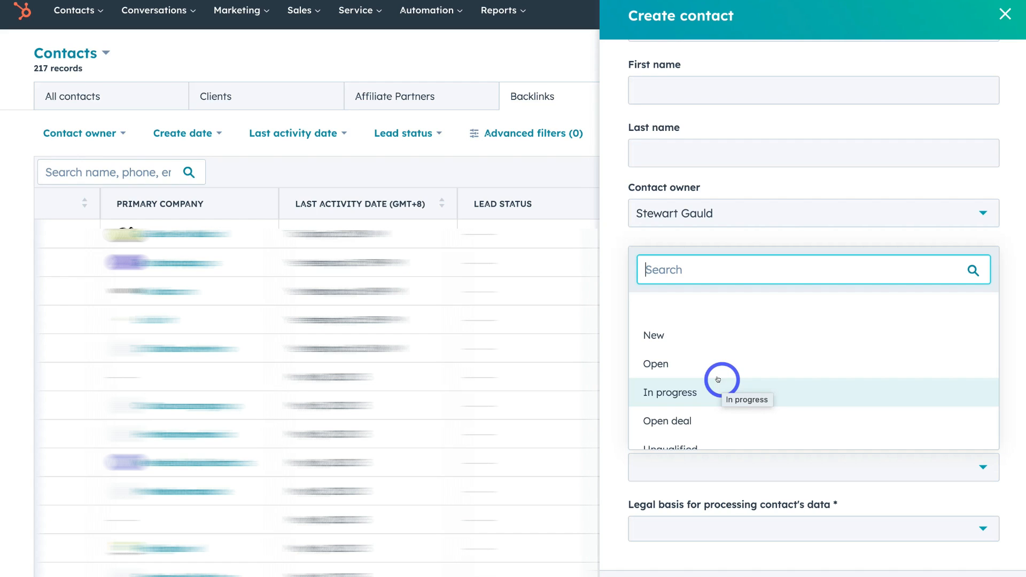
{"action": "left_click", "coordinate": [732, 336]}
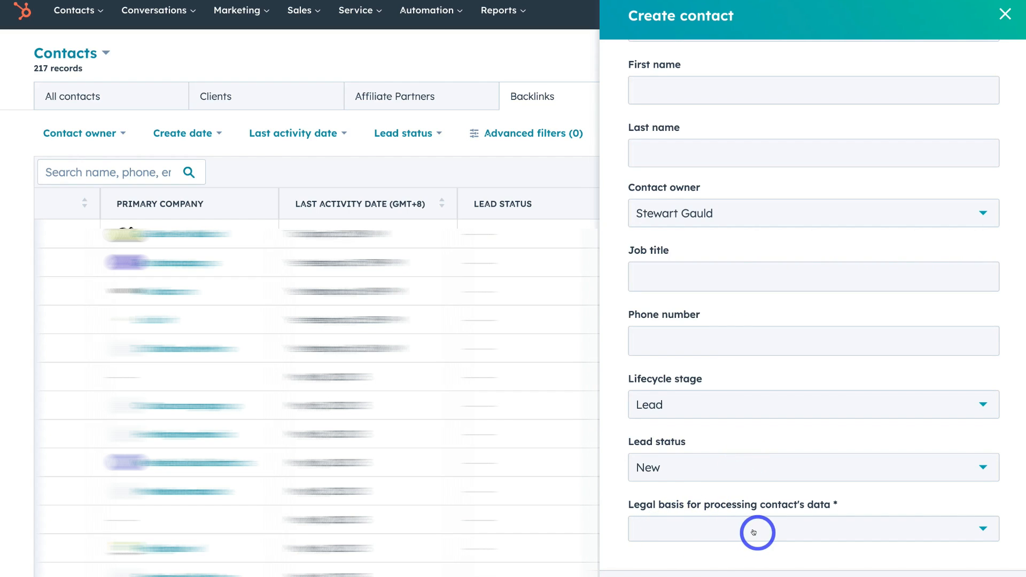
Set the legal basis for processing the contact's data to "Legitimate interest – prospect/lead" and create the contact.
{"action": "left_click", "coordinate": [772, 533]}
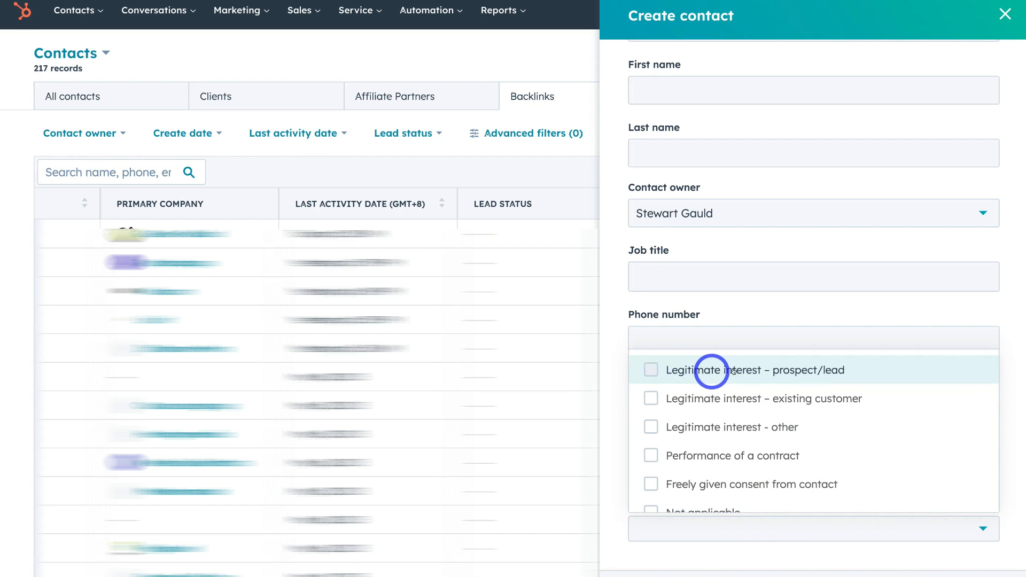
{"action": "left_click", "coordinate": [644, 370]}
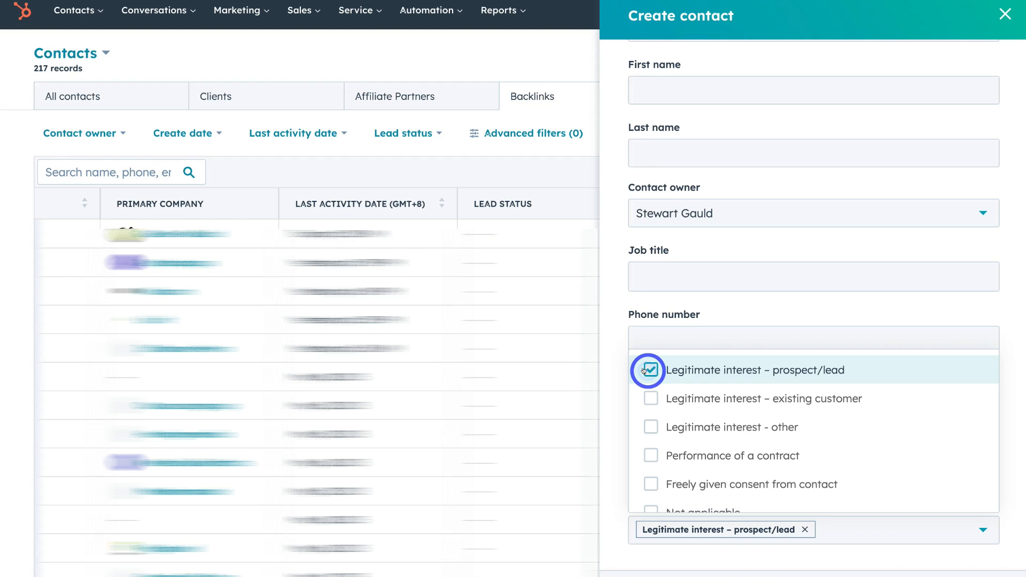
{"action": "scroll", "coordinate": [708, 411], "scroll_direction": "down", "scroll_amount": 1}
{"action": "scroll", "coordinate": [708, 411], "scroll_direction": "up", "scroll_amount": 1}
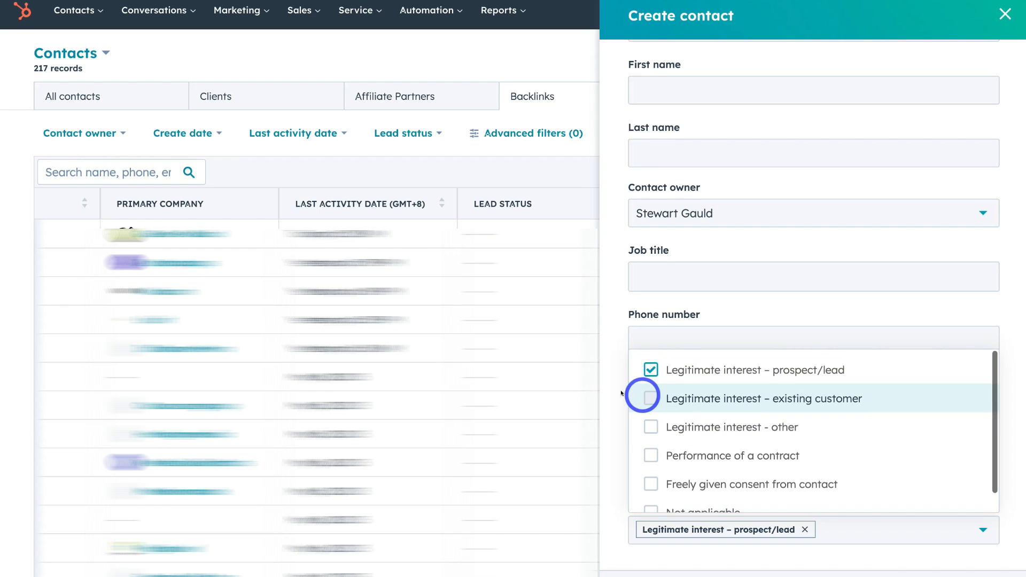
{"action": "left_click", "coordinate": [615, 392]}
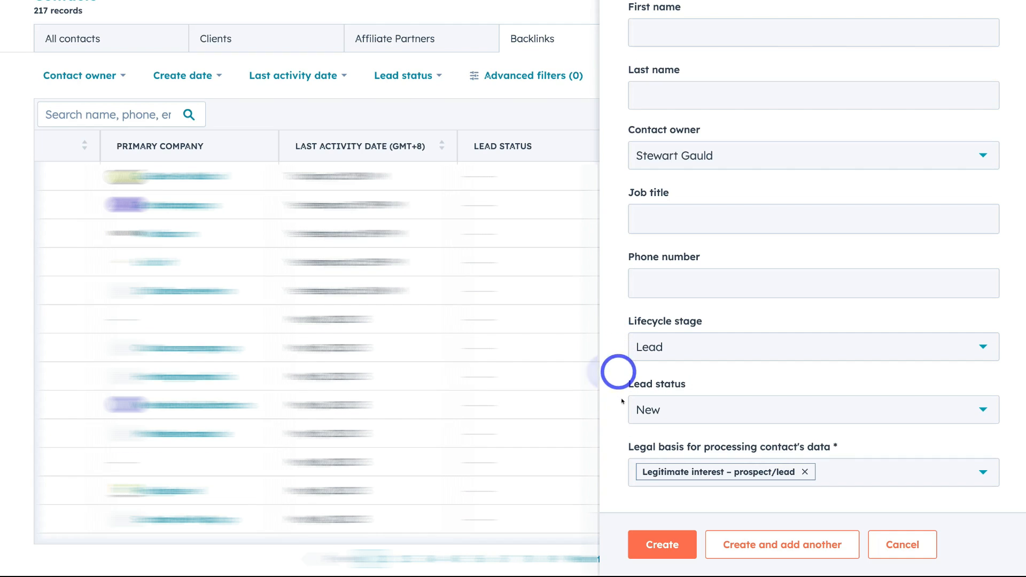
{"action": "left_click", "coordinate": [659, 546]}
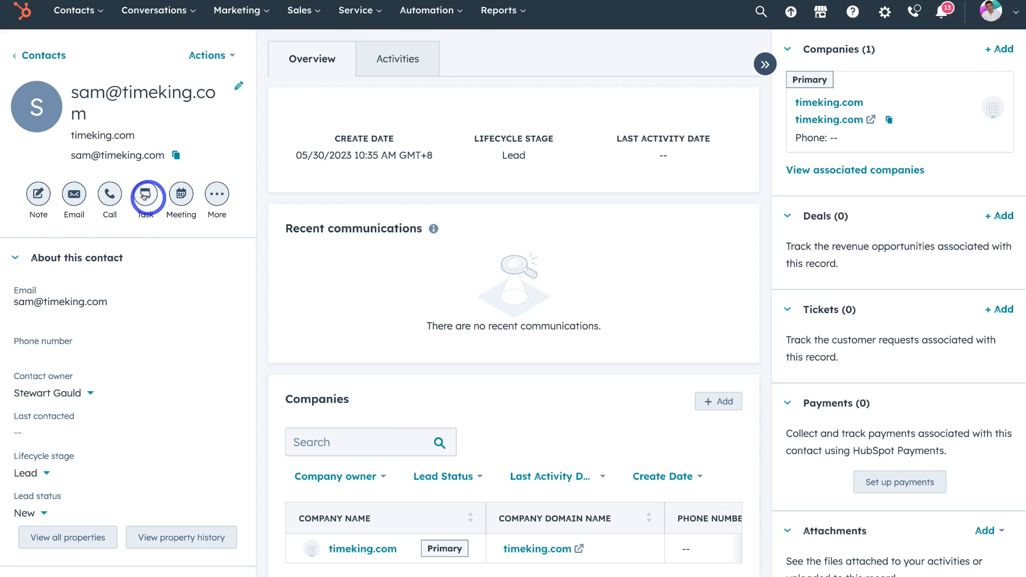
Examine the new contact's record, including the extra activity options, contact details and associated sections such as deals, tickets and attachments.
{"action": "left_click", "coordinate": [218, 195]}
{"action": "left_click", "coordinate": [218, 194]}
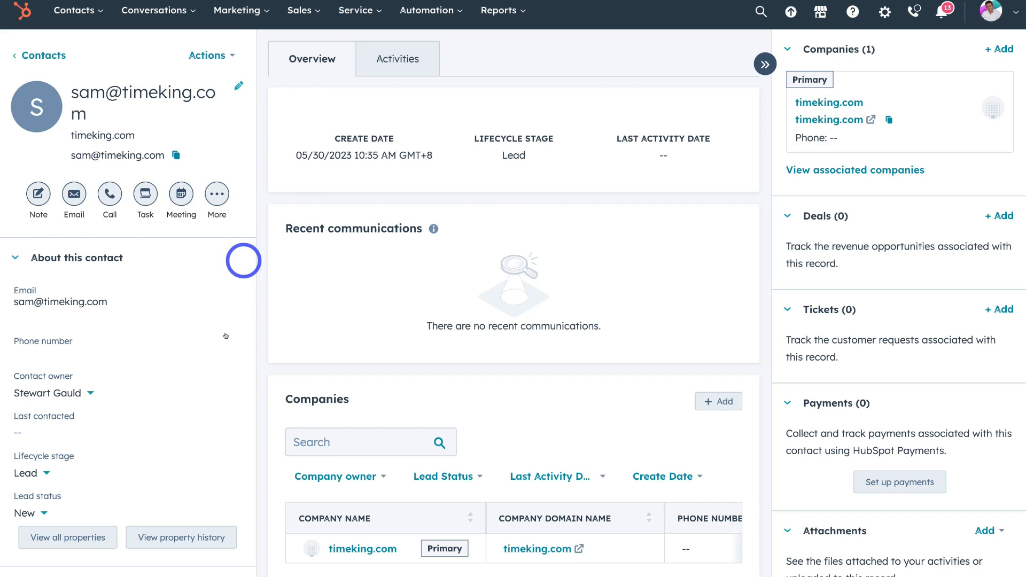
{"action": "scroll", "coordinate": [225, 339], "scroll_direction": "down", "scroll_amount": 3}
{"action": "scroll", "coordinate": [225, 339], "scroll_direction": "up", "scroll_amount": 3}
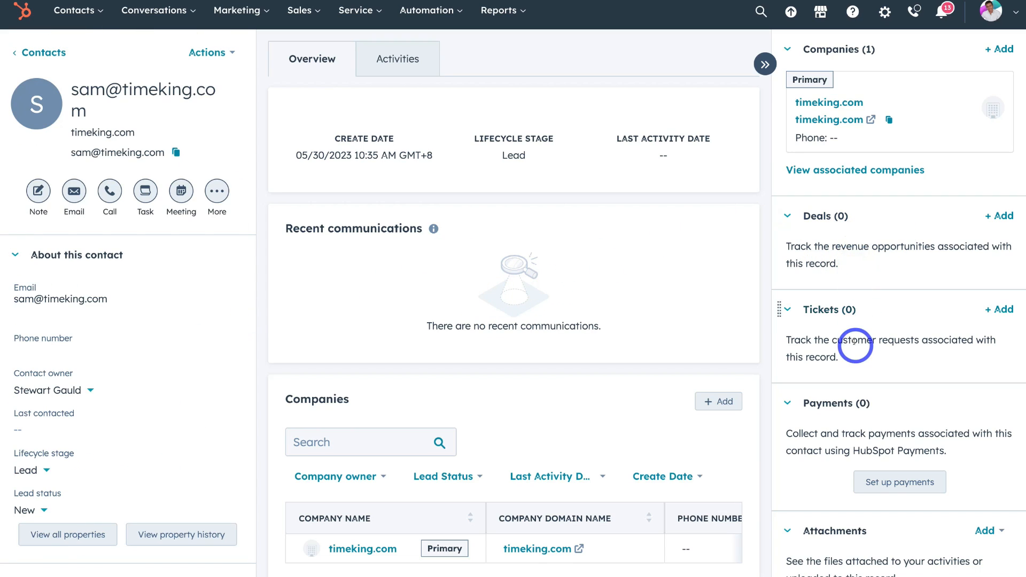
{"action": "scroll", "coordinate": [855, 417], "scroll_direction": "down", "scroll_amount": 3}
{"action": "scroll", "coordinate": [850, 421], "scroll_direction": "down", "scroll_amount": 6}
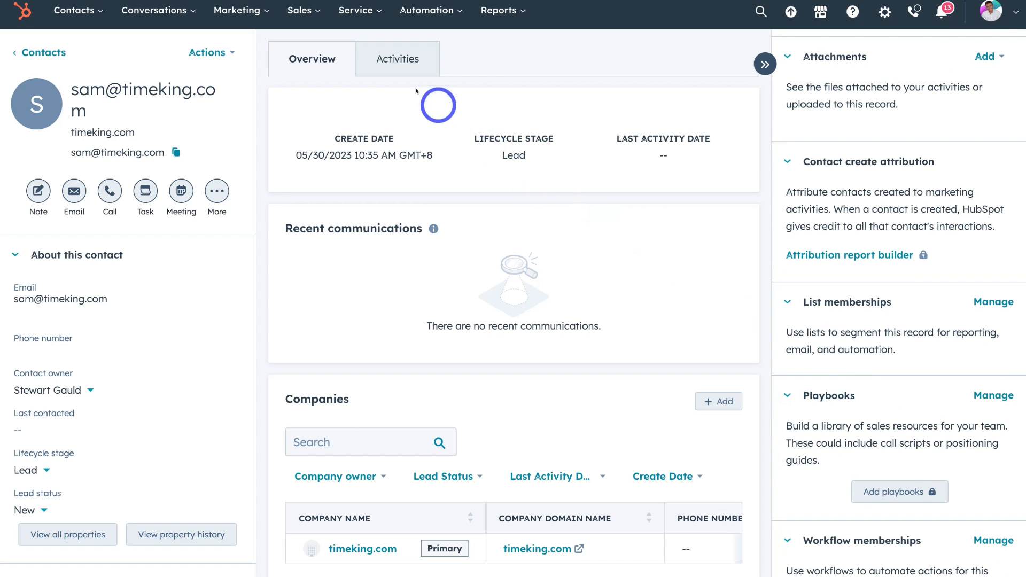
Review the new contact's activity history, return to the contacts list and look over the available marketing tools.
{"action": "left_click", "coordinate": [392, 72]}
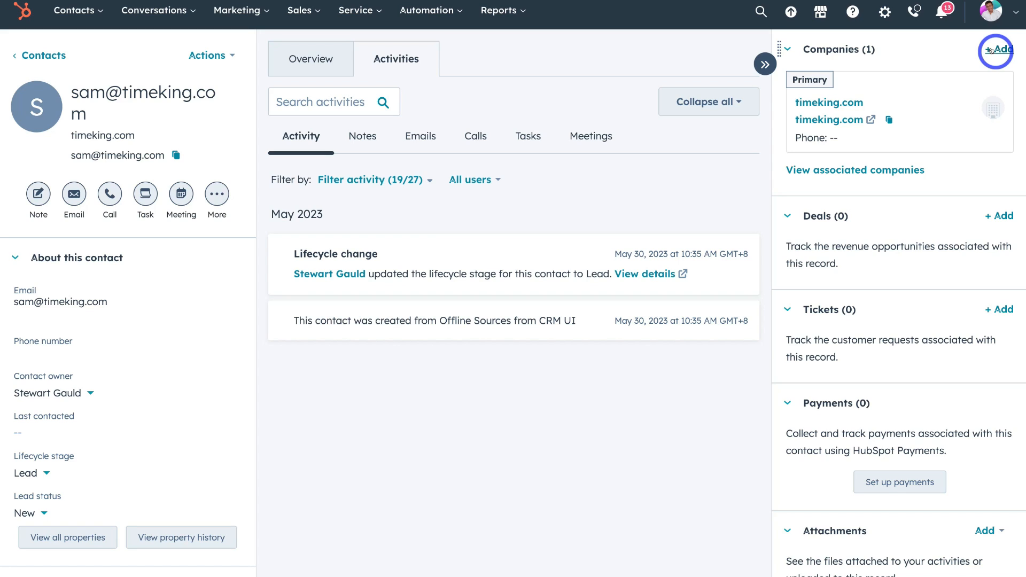
{"action": "left_click", "coordinate": [45, 55]}
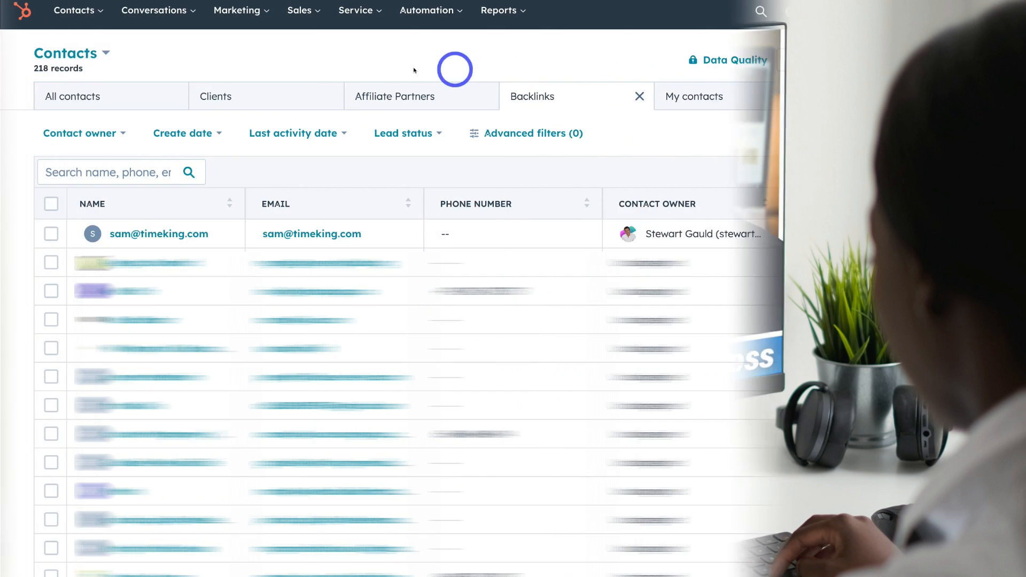
{"action": "left_click", "coordinate": [233, 12]}
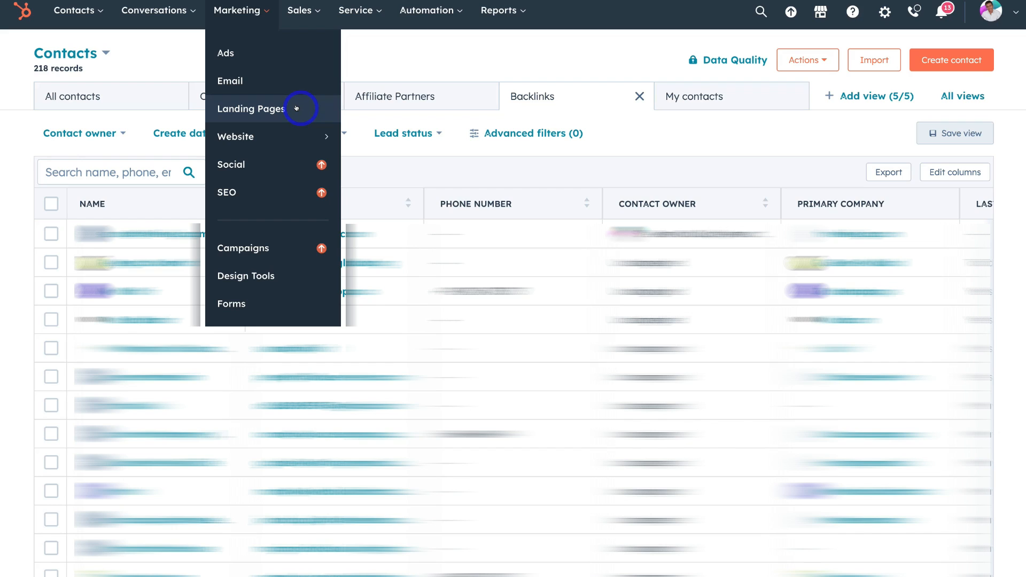
{"action": "mouse_move", "coordinate": [288, 133]}
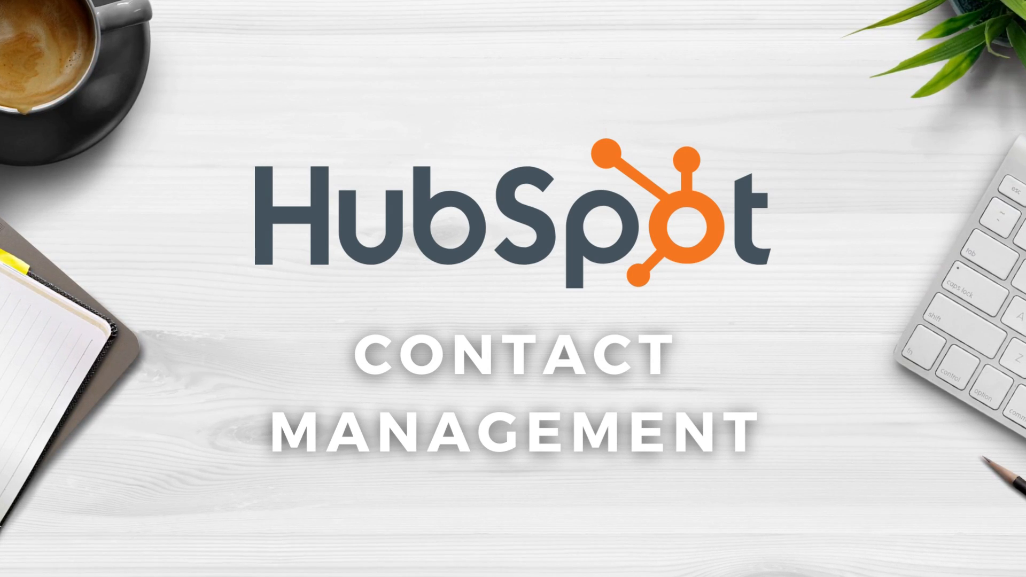
Review the company records, the recorded calls and the activity feed.
{"action": "left_click", "coordinate": [75, 10]}
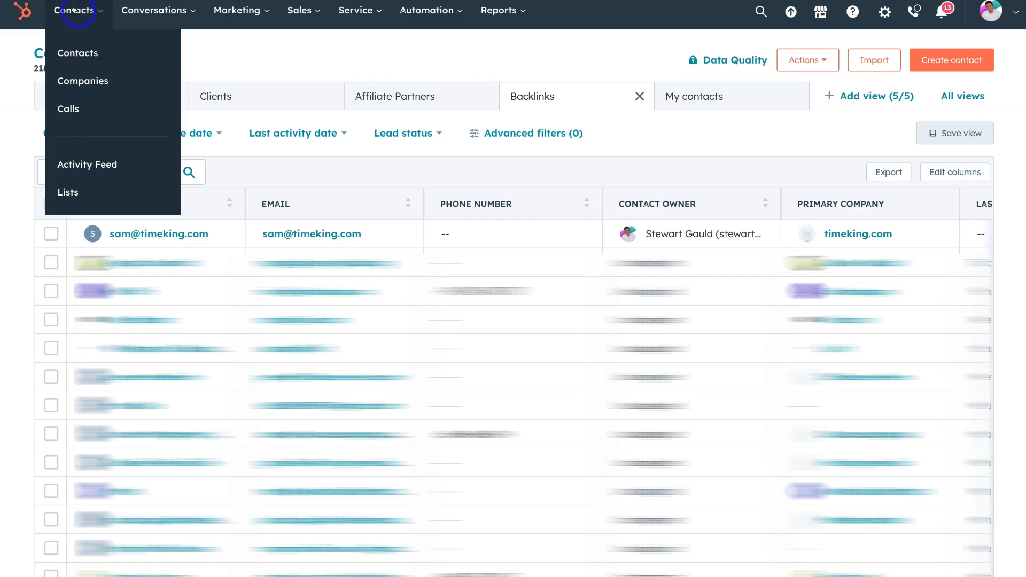
{"action": "left_click", "coordinate": [122, 79]}
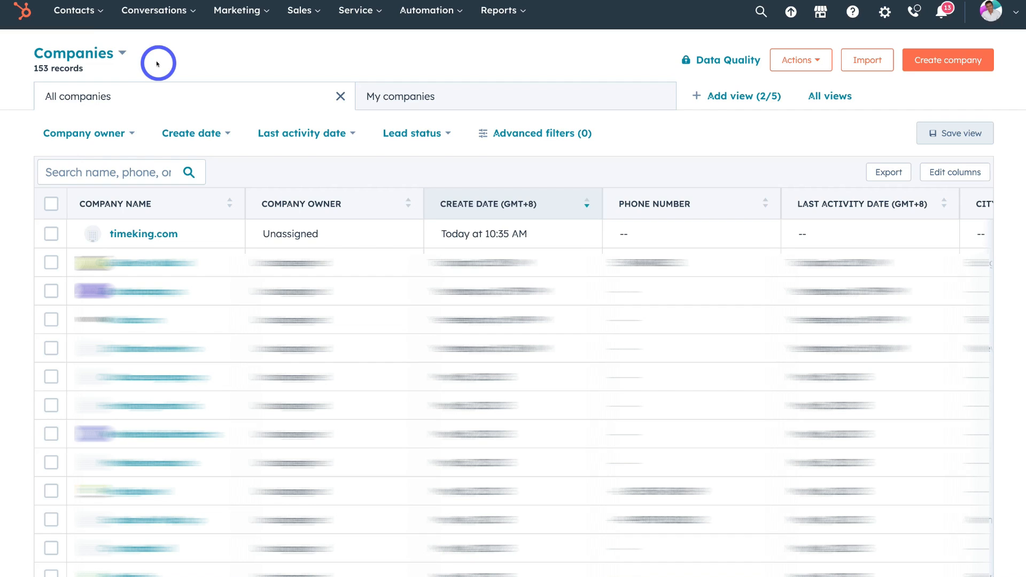
{"action": "left_click", "coordinate": [77, 12]}
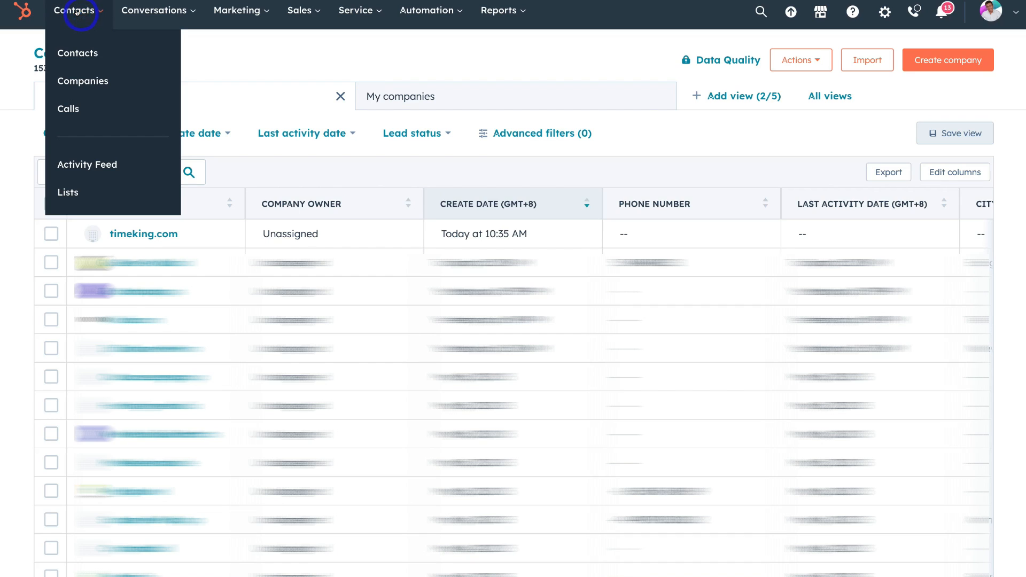
{"action": "left_click", "coordinate": [95, 109]}
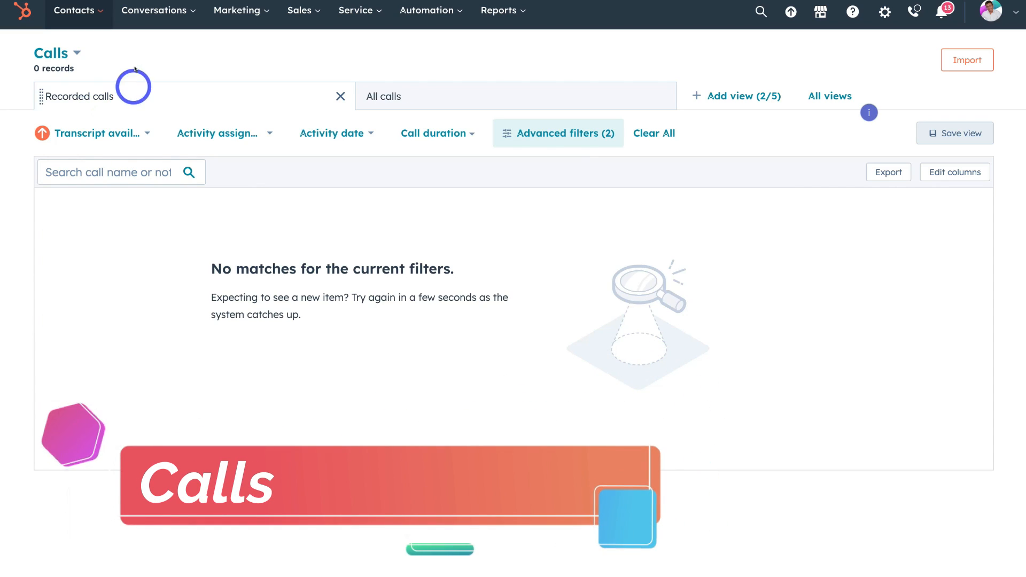
{"action": "left_click", "coordinate": [85, 11]}
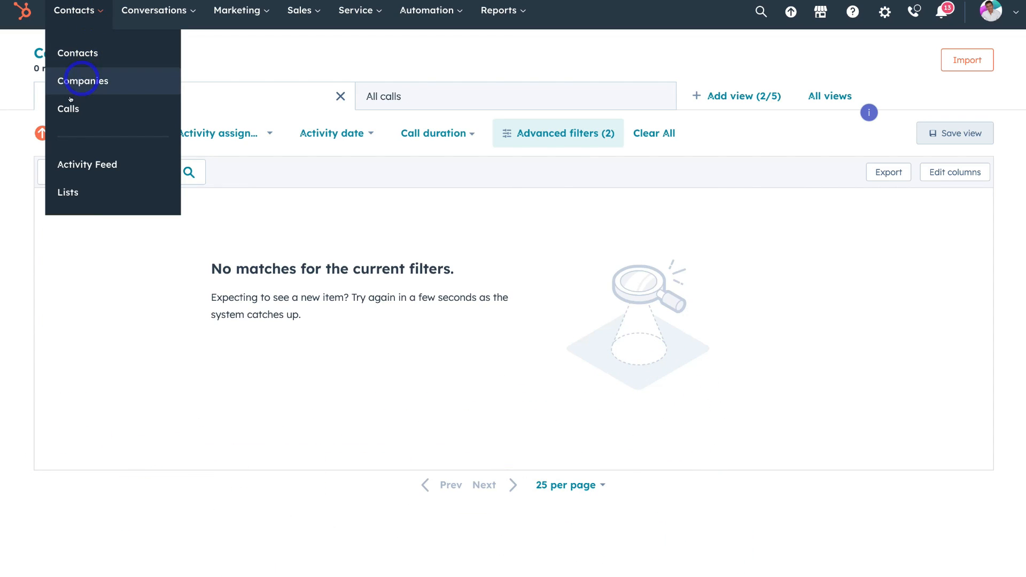
{"action": "left_click", "coordinate": [106, 161]}
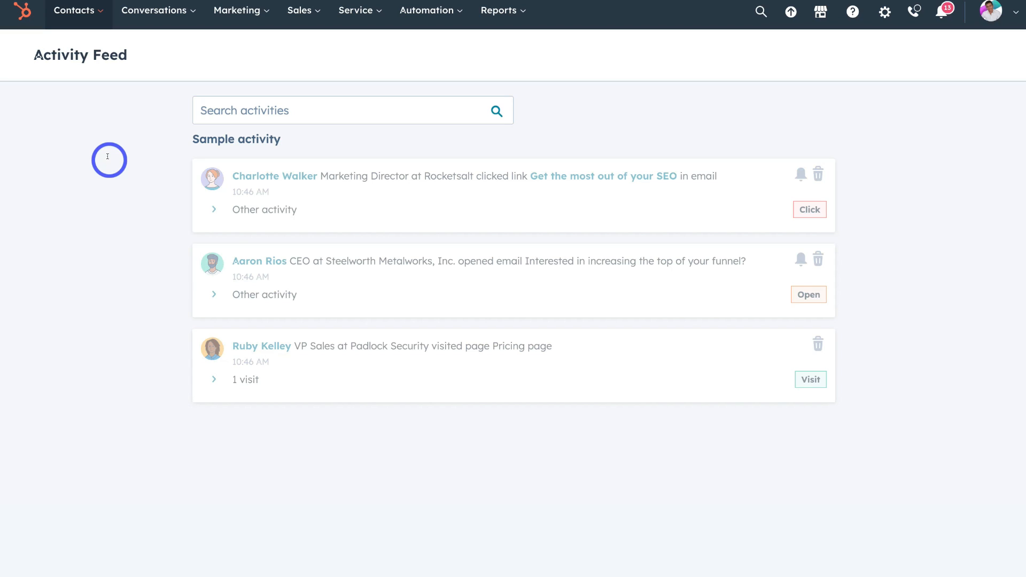
Start a new contact-based active list named "Connected Customers".
{"action": "left_click", "coordinate": [79, 12]}
{"action": "left_click", "coordinate": [91, 191]}
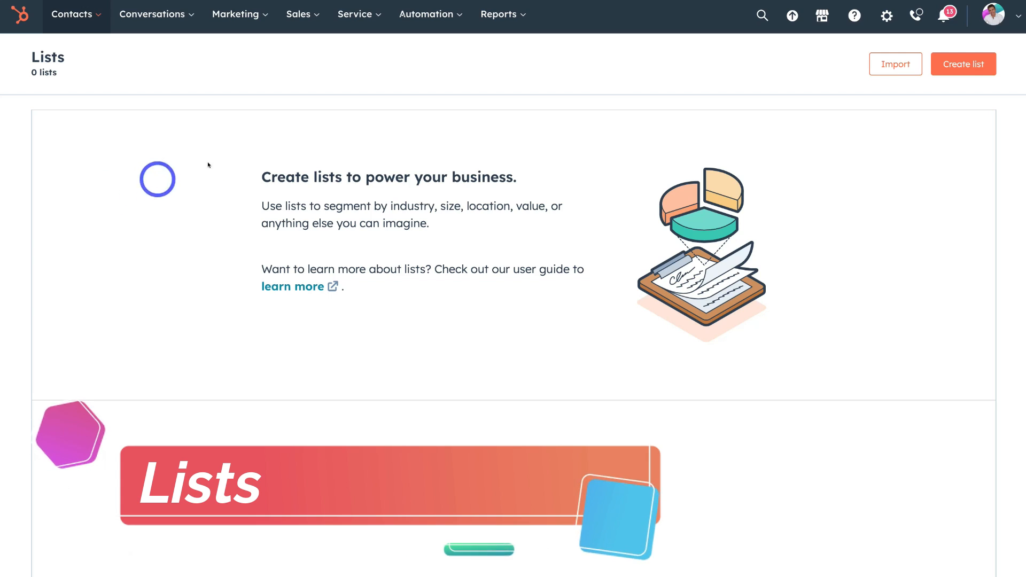
{"action": "left_click", "coordinate": [963, 63]}
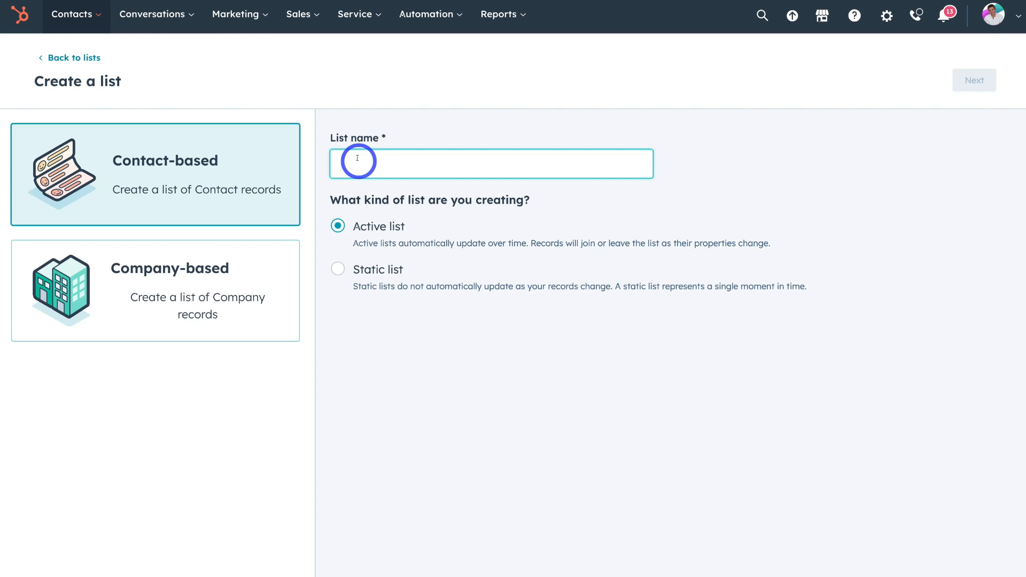
{"action": "type", "text": "Connected Customers"}
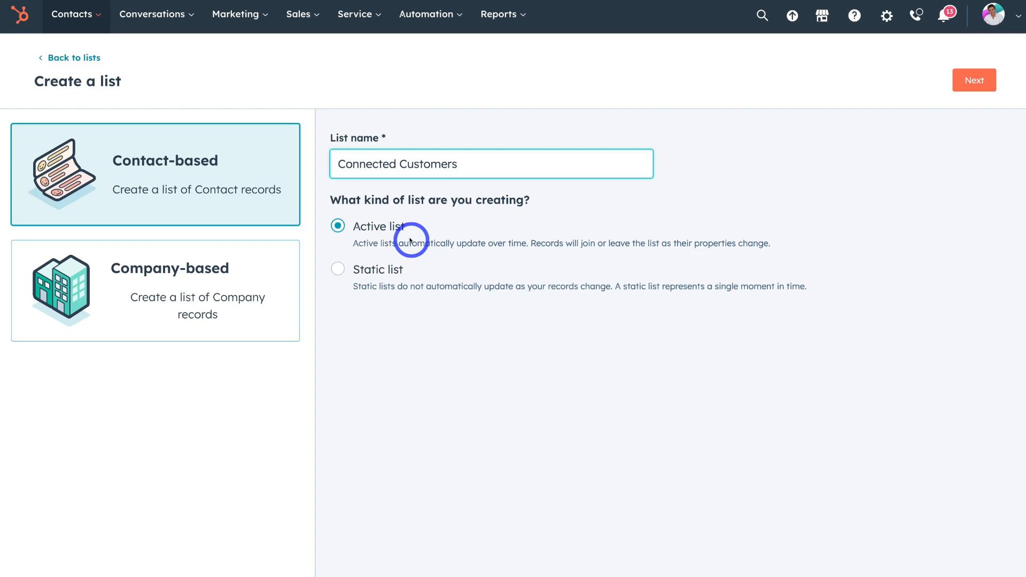
{"action": "left_click", "coordinate": [966, 86]}
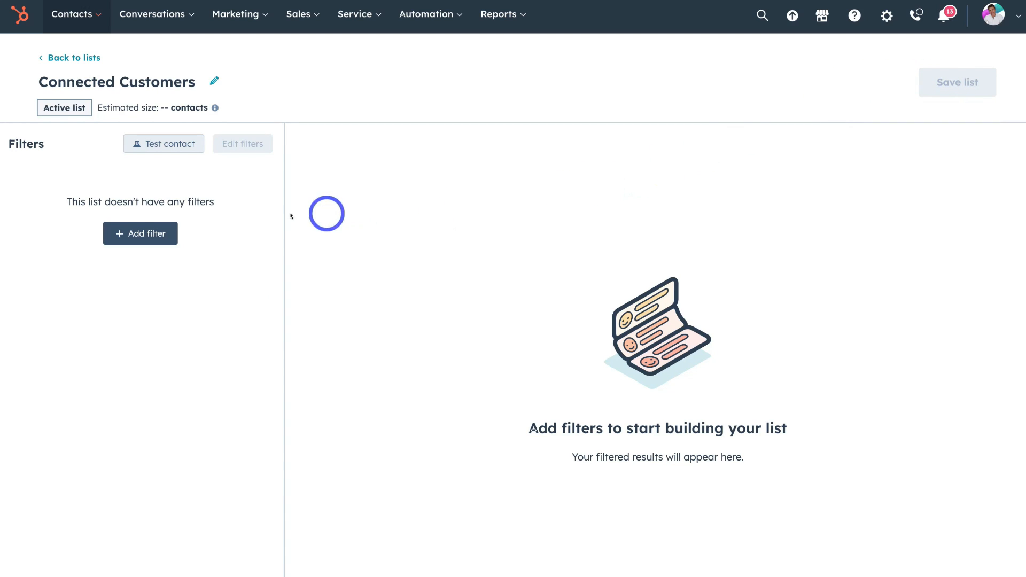
Add a contact property filter to the Connected Customers list so that Lead status is any of Connected.
{"action": "left_click", "coordinate": [162, 233]}
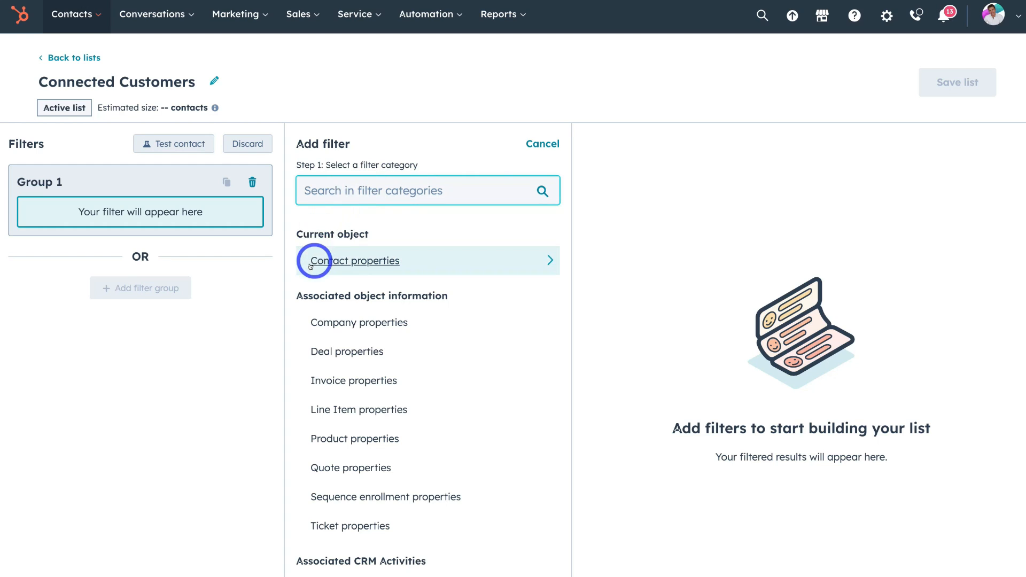
{"action": "left_click", "coordinate": [383, 260]}
{"action": "scroll", "coordinate": [386, 288], "scroll_direction": "down", "scroll_amount": 5}
{"action": "scroll", "coordinate": [386, 291], "scroll_direction": "down", "scroll_amount": 5}
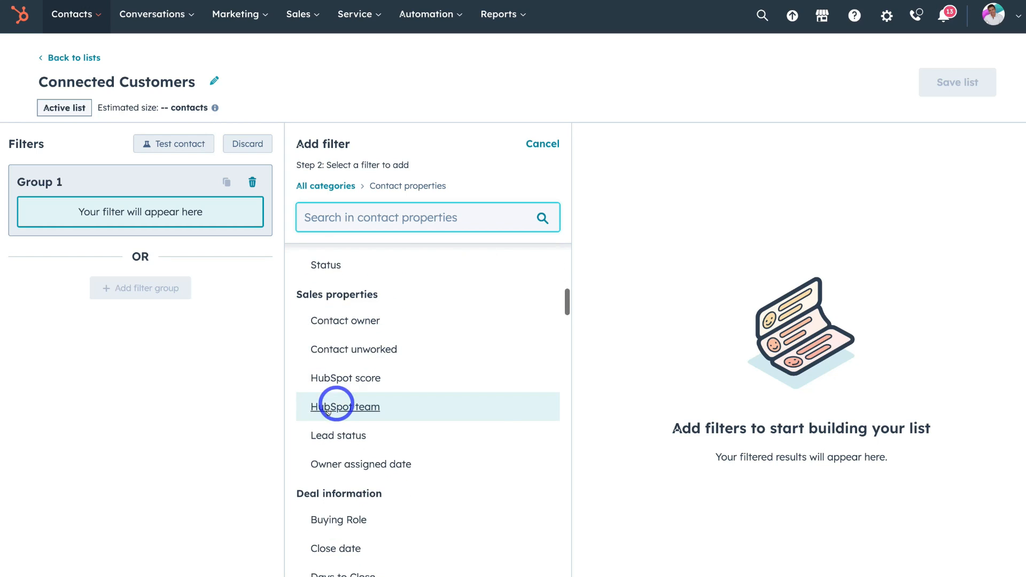
{"action": "left_click", "coordinate": [354, 437]}
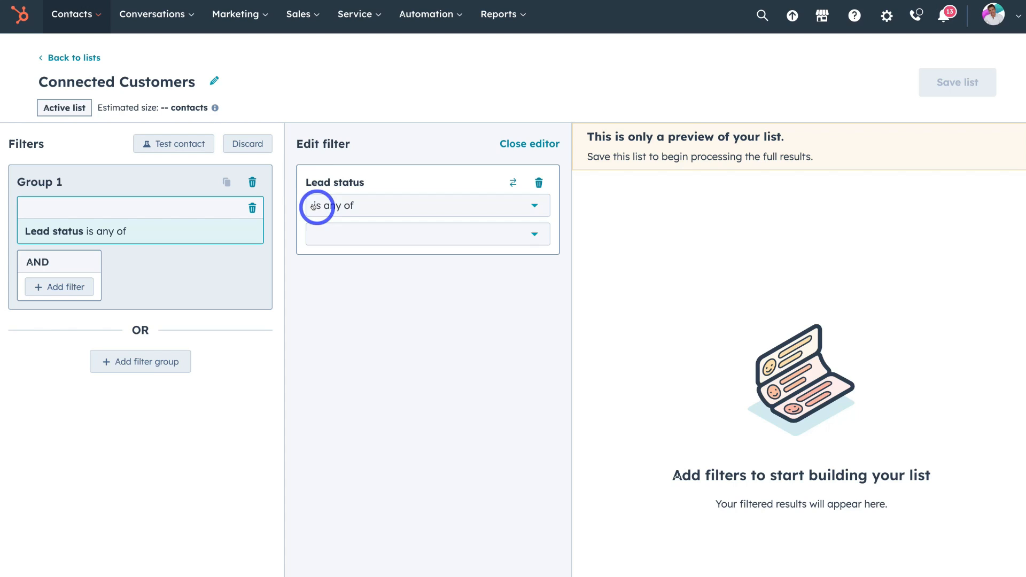
{"action": "left_click", "coordinate": [380, 206]}
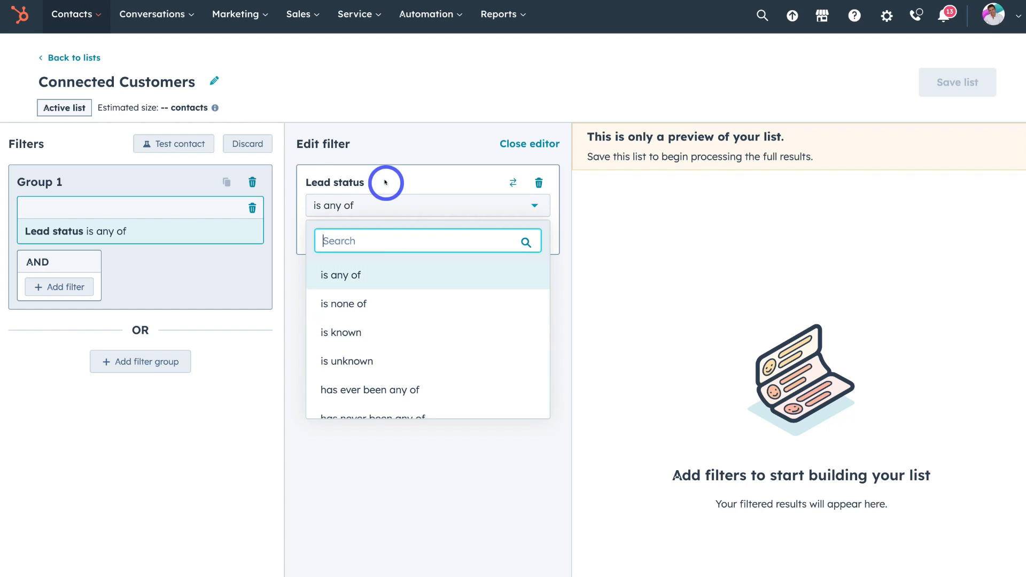
{"action": "left_click", "coordinate": [385, 180]}
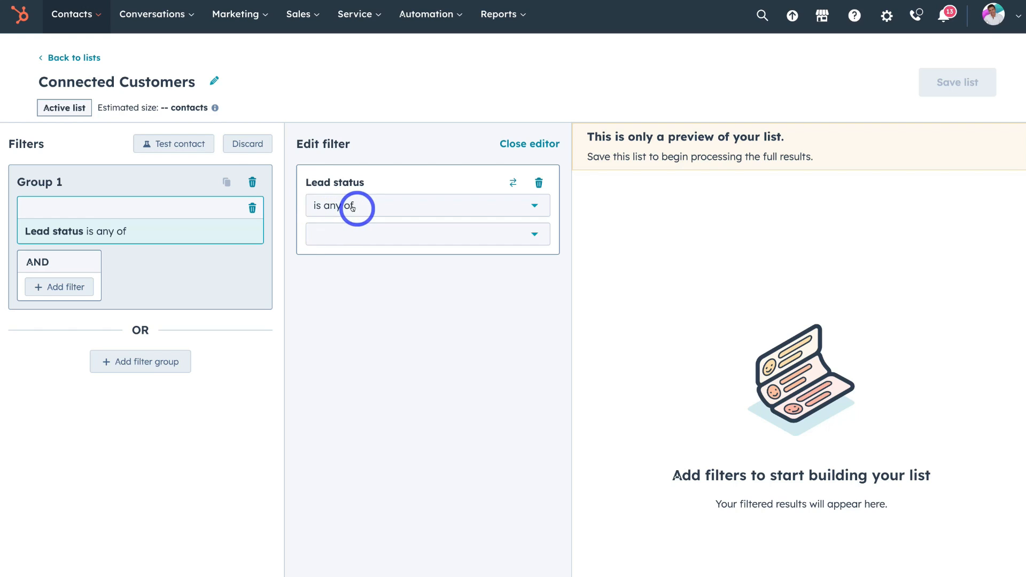
{"action": "left_click", "coordinate": [339, 233]}
{"action": "scroll", "coordinate": [324, 375], "scroll_direction": "down", "scroll_amount": 2}
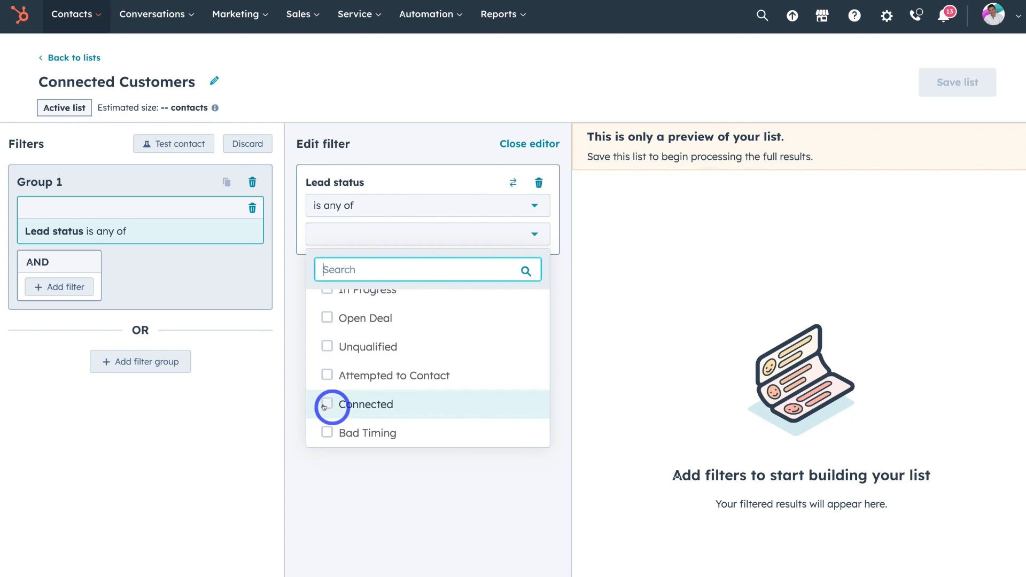
{"action": "left_click", "coordinate": [323, 406]}
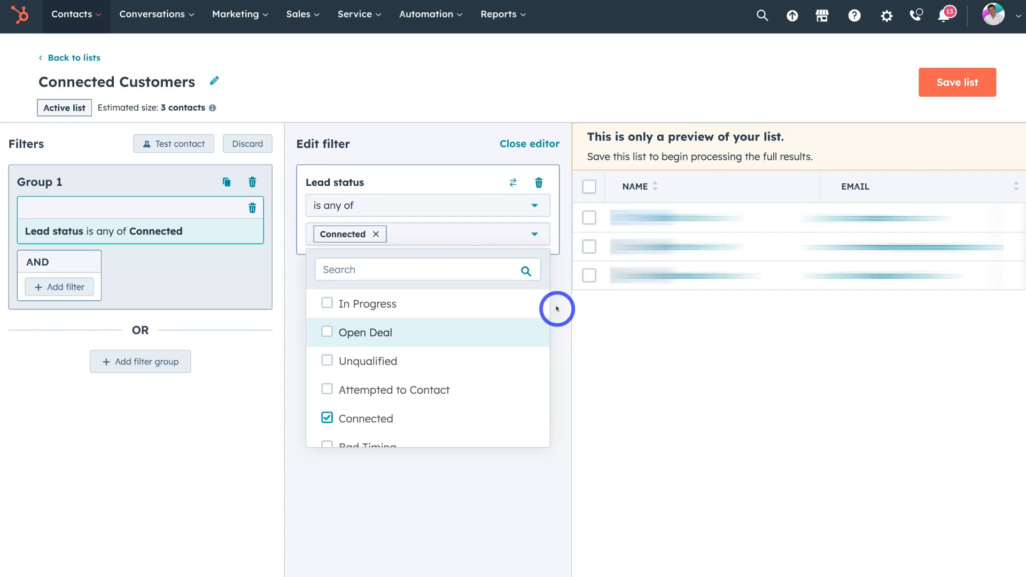
Save the Connected Customers list and return to the overview of all lists.
{"action": "left_click", "coordinate": [950, 83]}
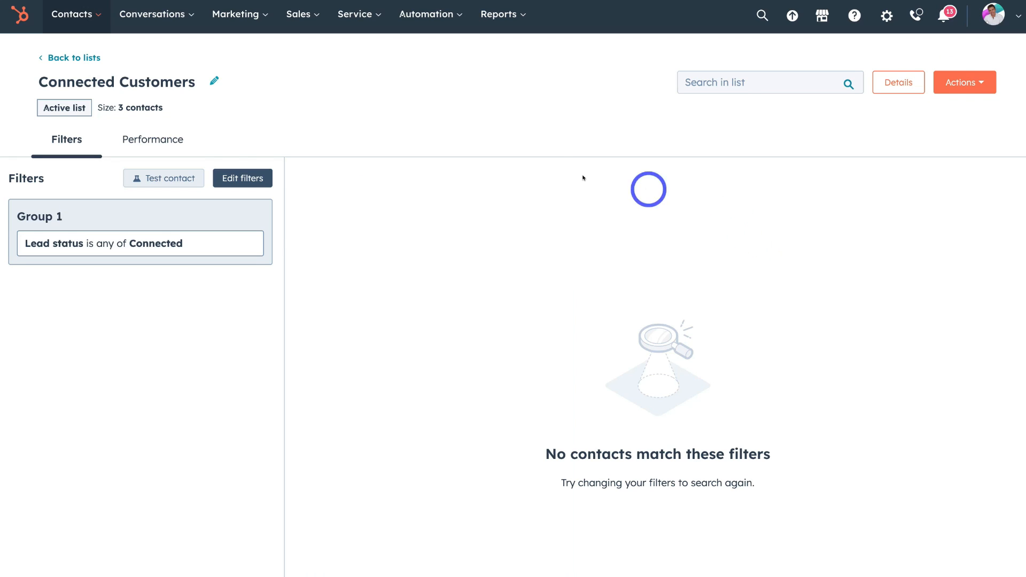
{"action": "left_click", "coordinate": [72, 57]}
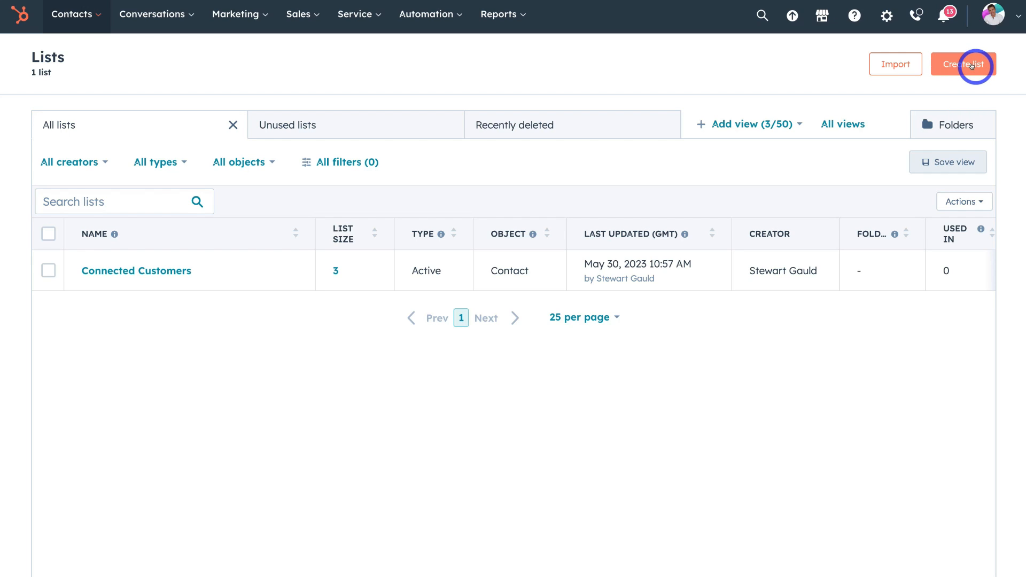
{"action": "mouse_move", "coordinate": [424, 284]}
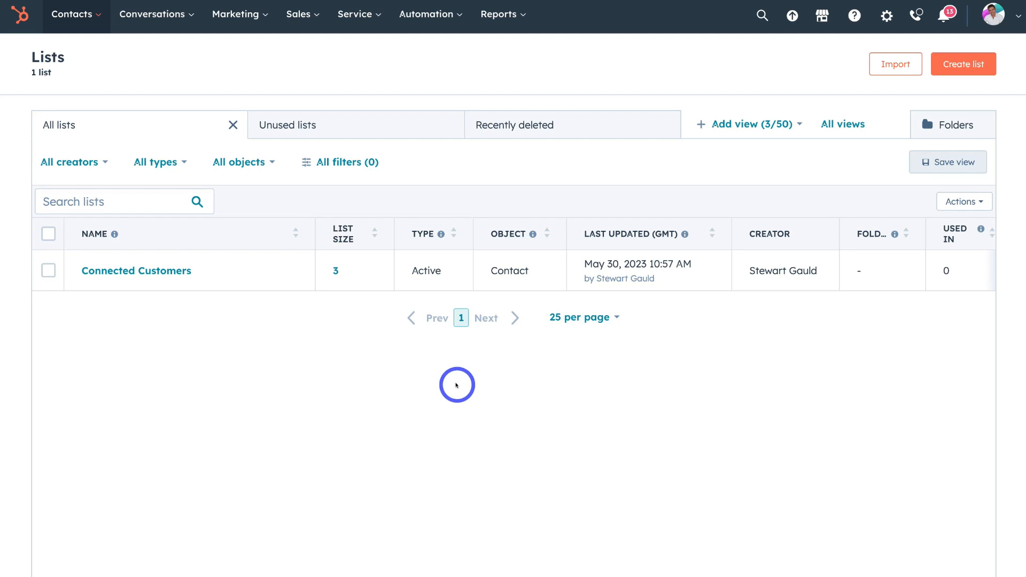
{"action": "mouse_move", "coordinate": [276, 255]}
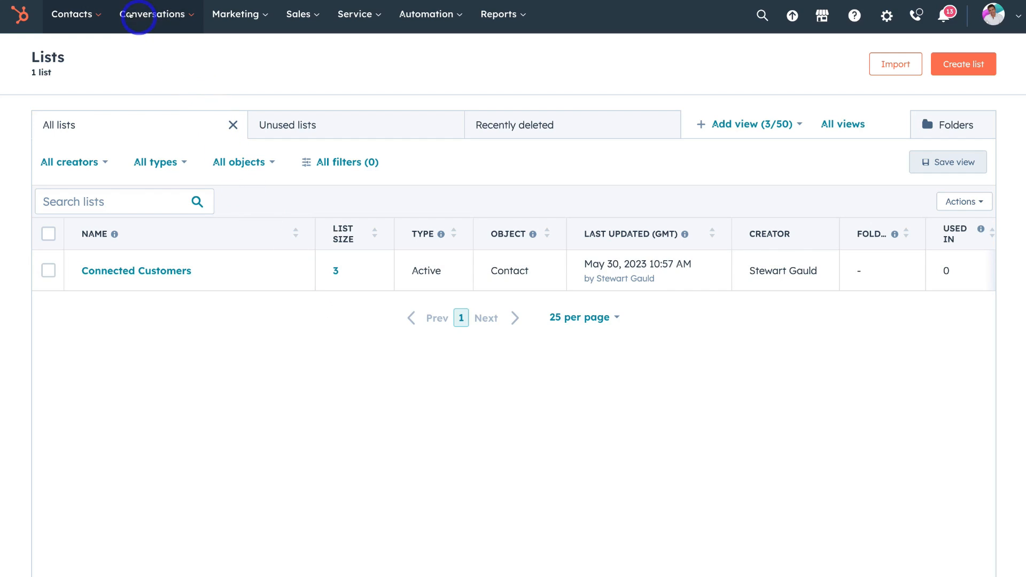
Review the conversations inbox and the chatflows for both chat and Facebook Messenger.
{"action": "left_click", "coordinate": [163, 15]}
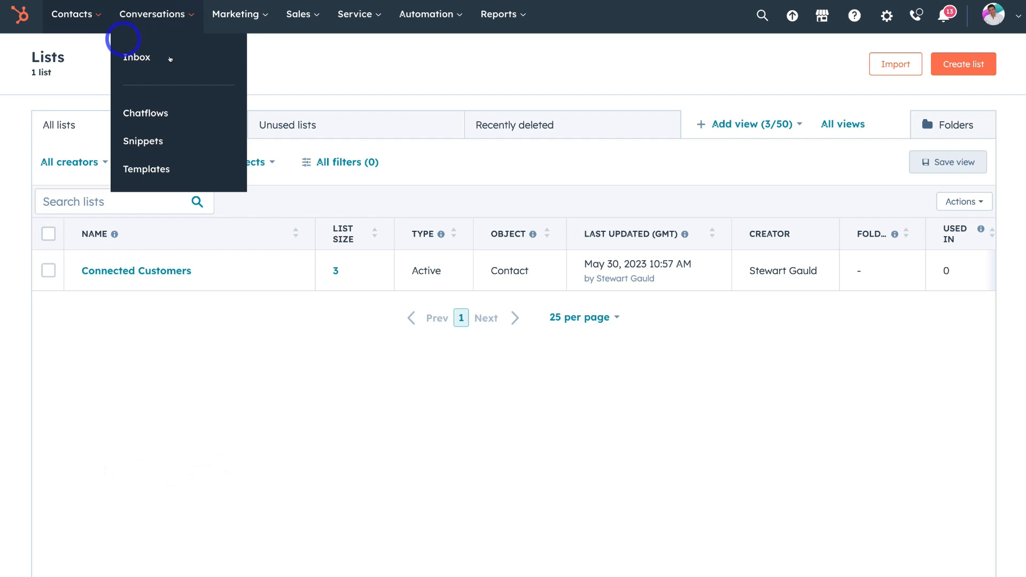
{"action": "left_click", "coordinate": [180, 57]}
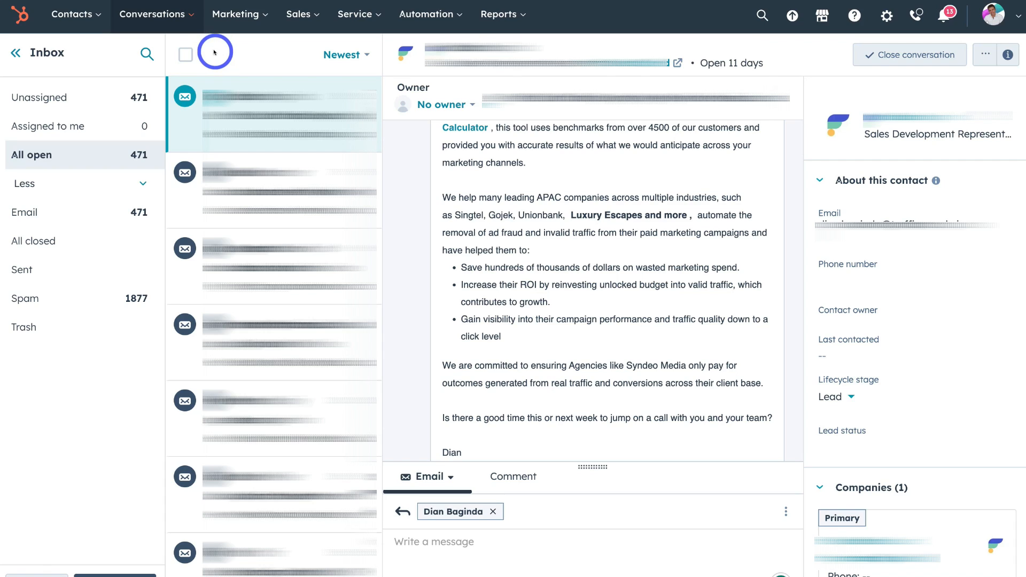
{"action": "left_click", "coordinate": [147, 13]}
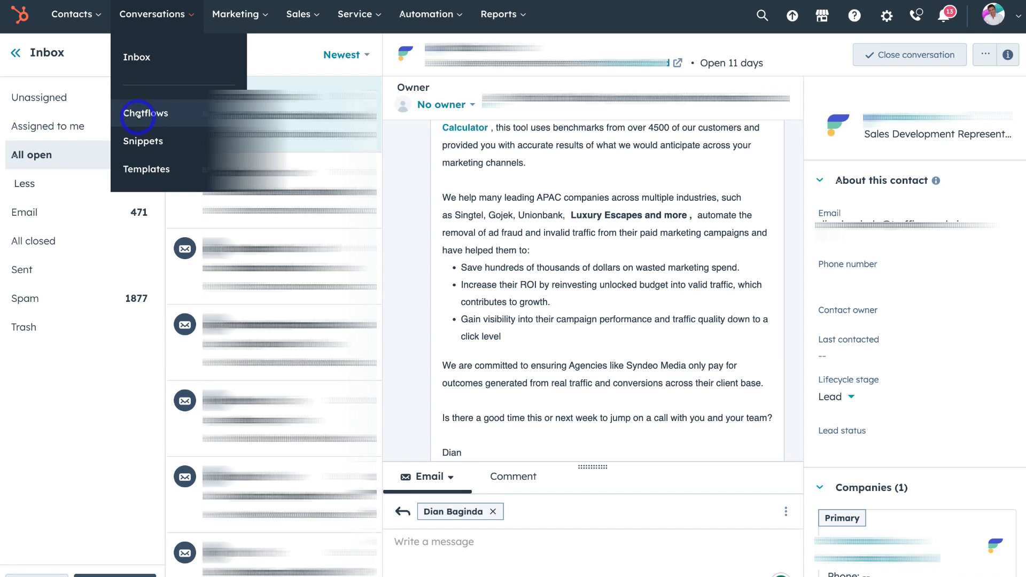
{"action": "left_click", "coordinate": [184, 113]}
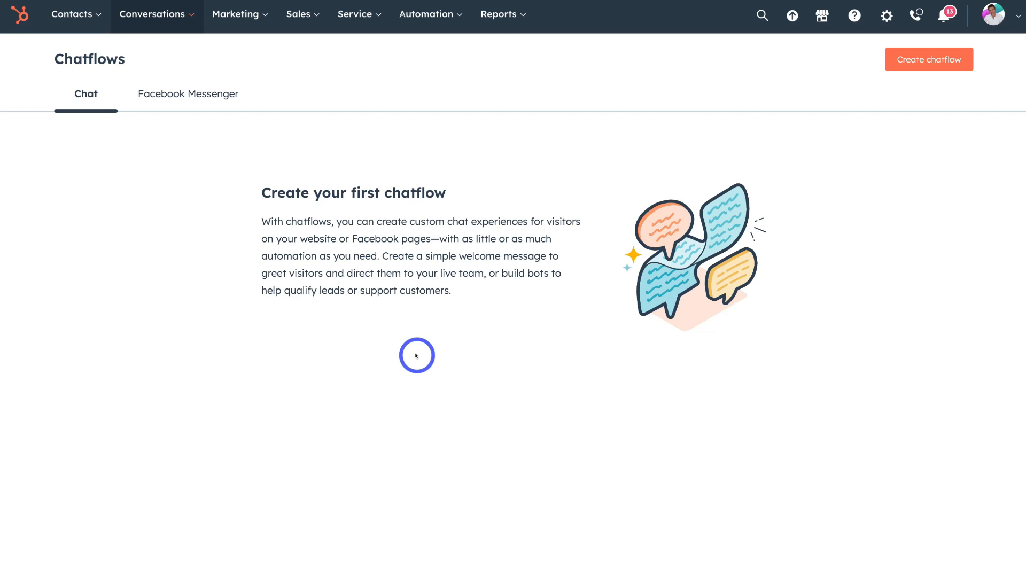
{"action": "left_click", "coordinate": [164, 93]}
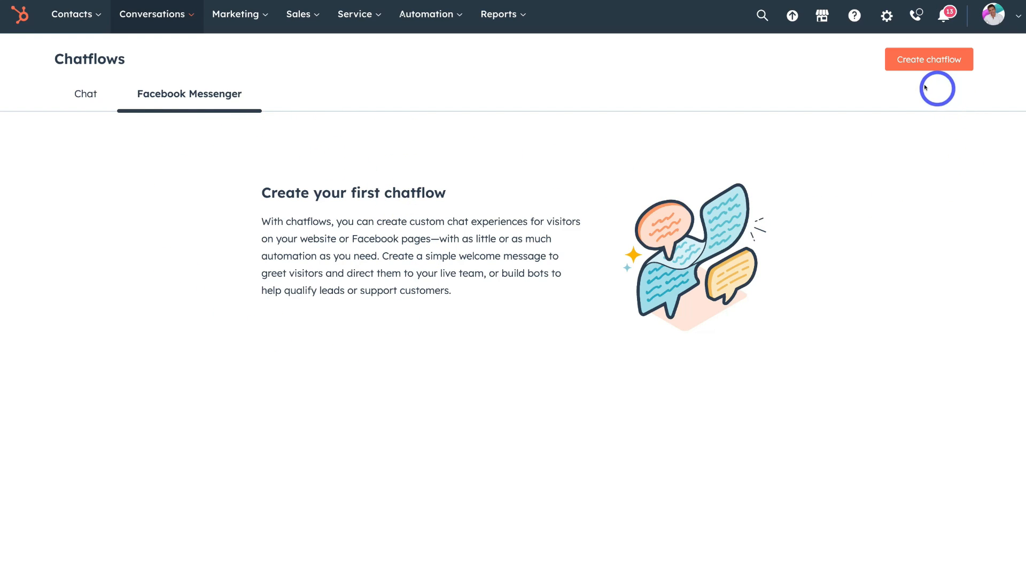
{"action": "left_click", "coordinate": [937, 65]}
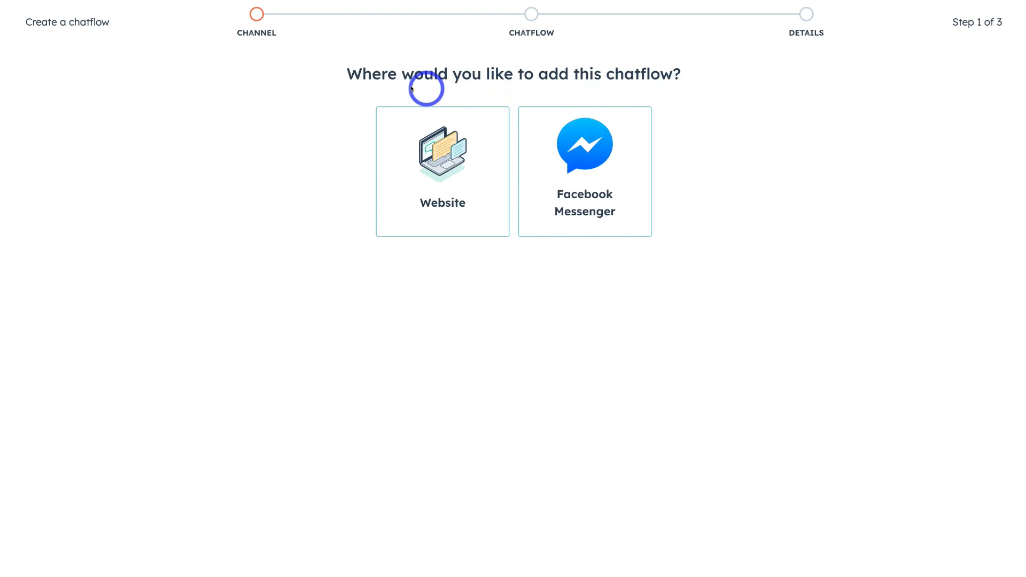
{"action": "left_click", "coordinate": [450, 182]}
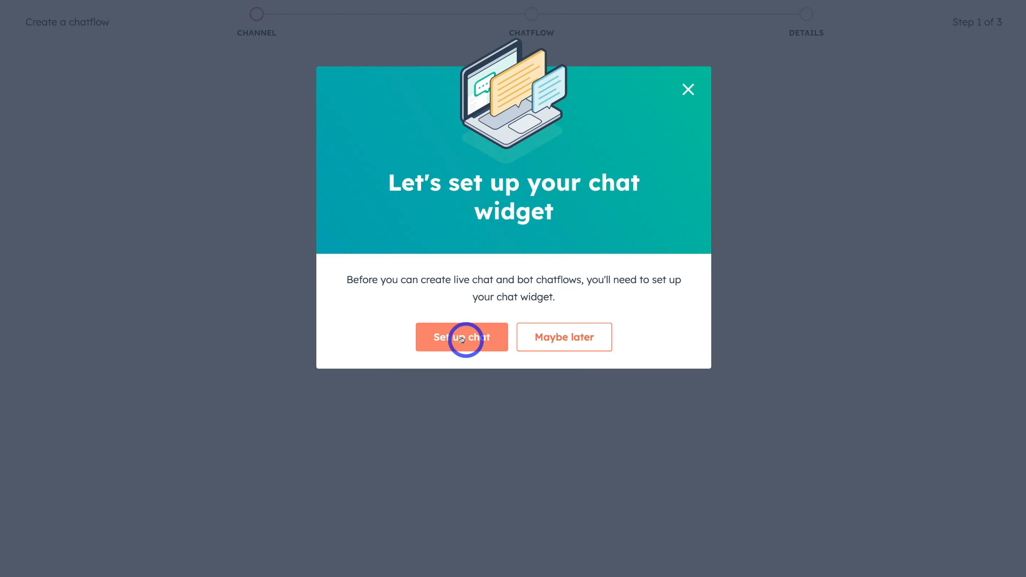
{"action": "left_click", "coordinate": [688, 89]}
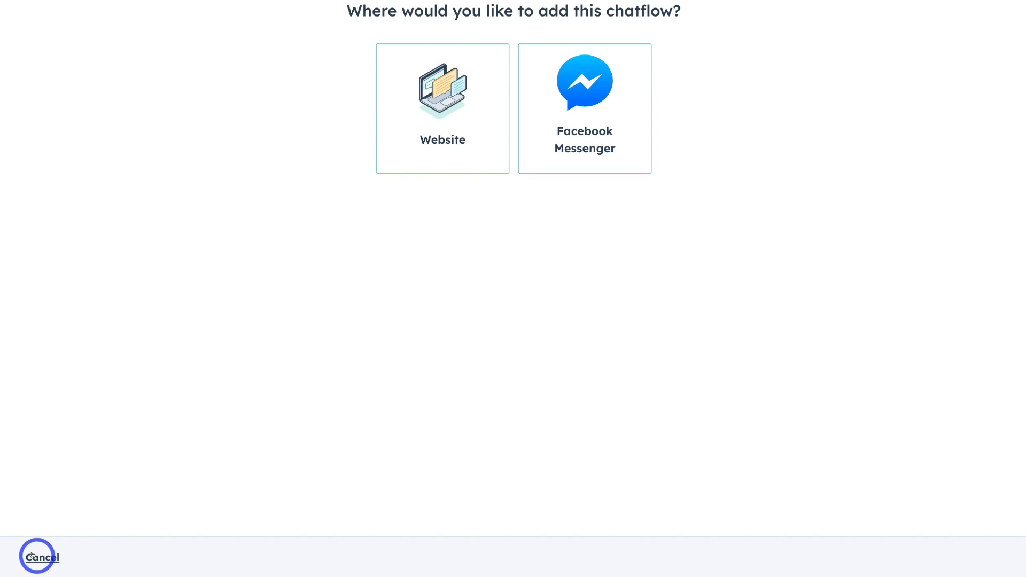
{"action": "left_click", "coordinate": [35, 558]}
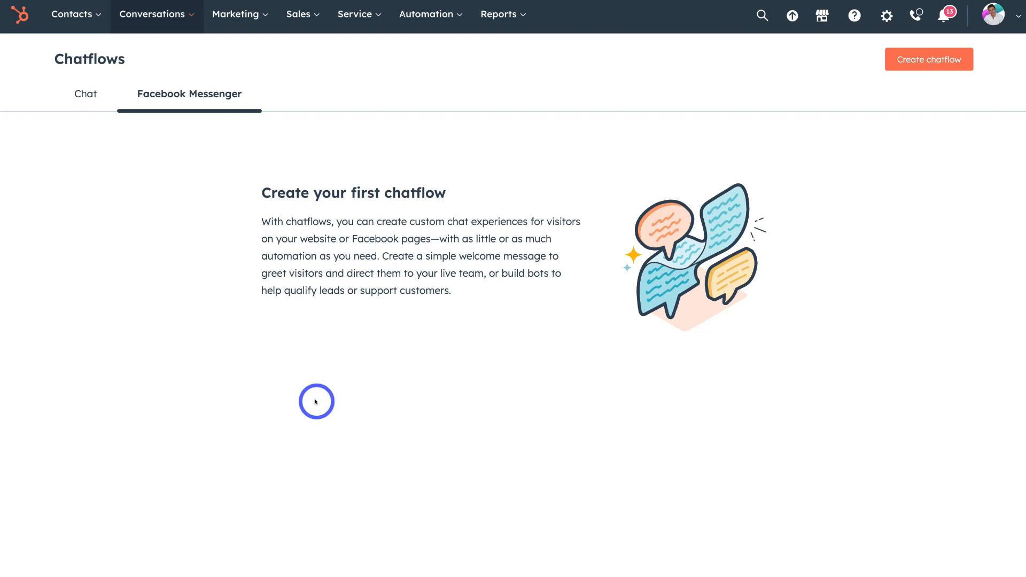
Review the conversation snippets page and the new snippet form, closing the form without creating a snippet.
{"action": "left_click", "coordinate": [168, 15]}
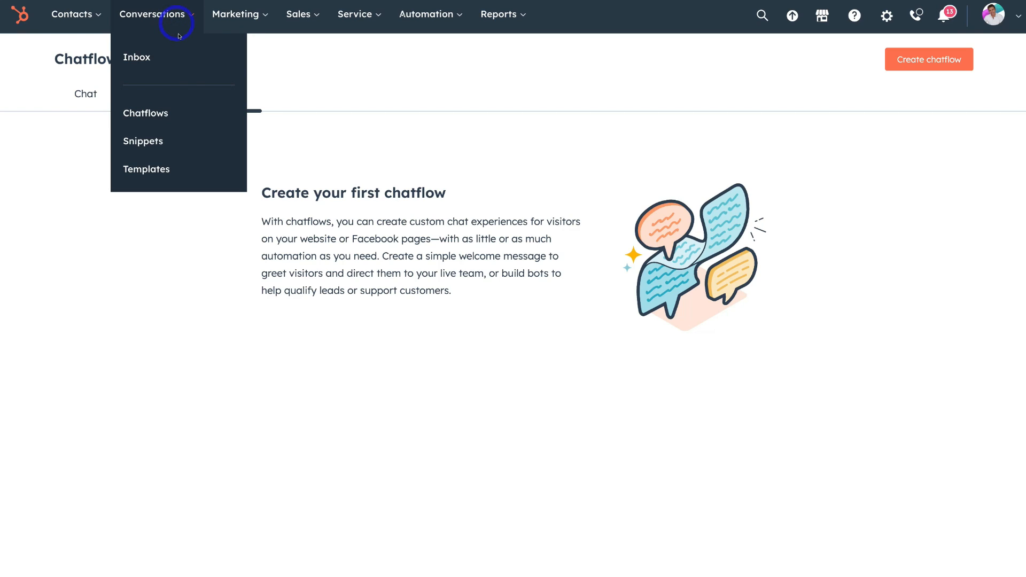
{"action": "left_click", "coordinate": [172, 140]}
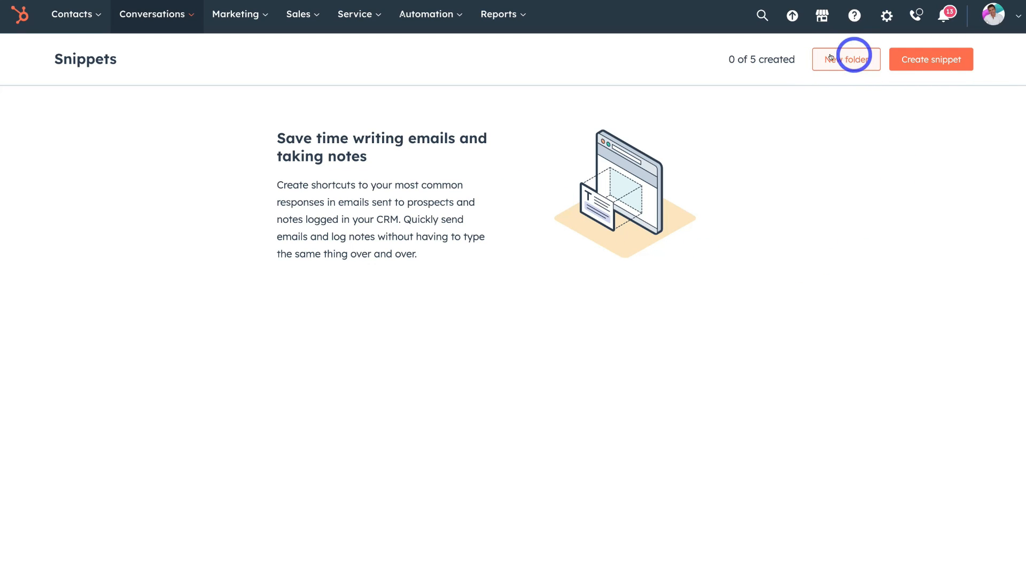
{"action": "left_click", "coordinate": [932, 62]}
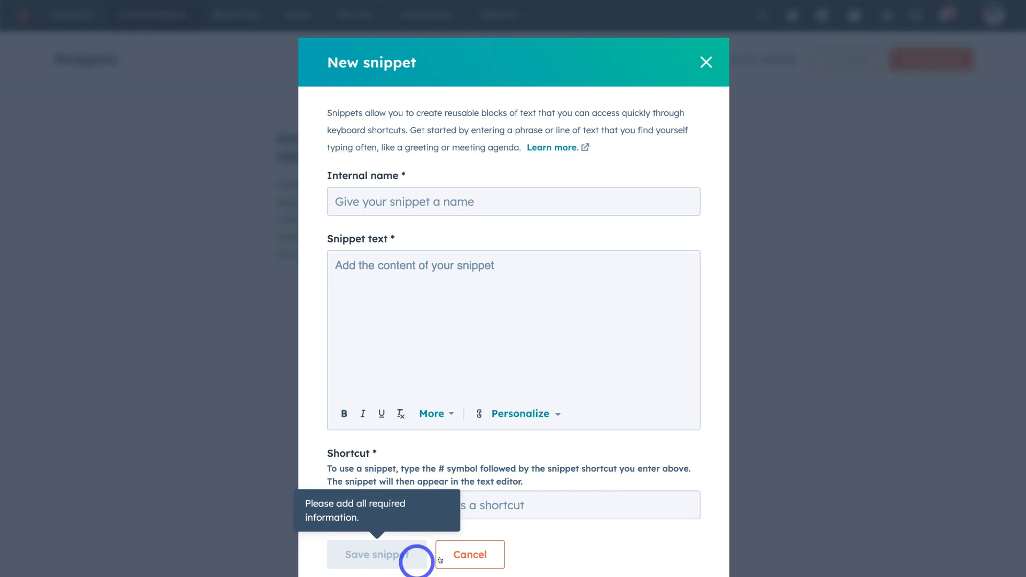
{"action": "left_click", "coordinate": [455, 557]}
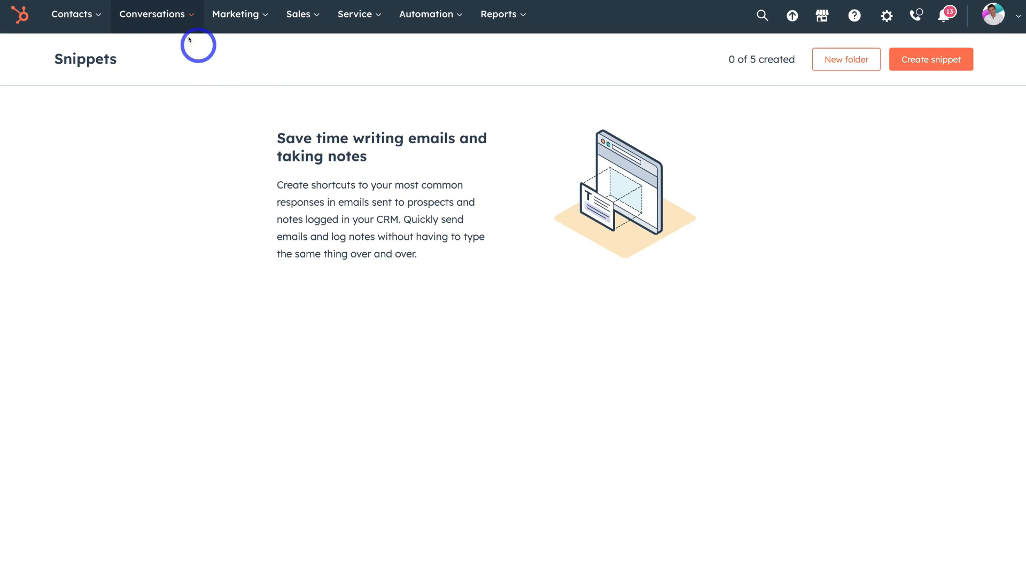
Add "The Follow-Up Email that Follows Through" from the HubSpot Template Library to the conversation templates.
{"action": "left_click", "coordinate": [166, 16]}
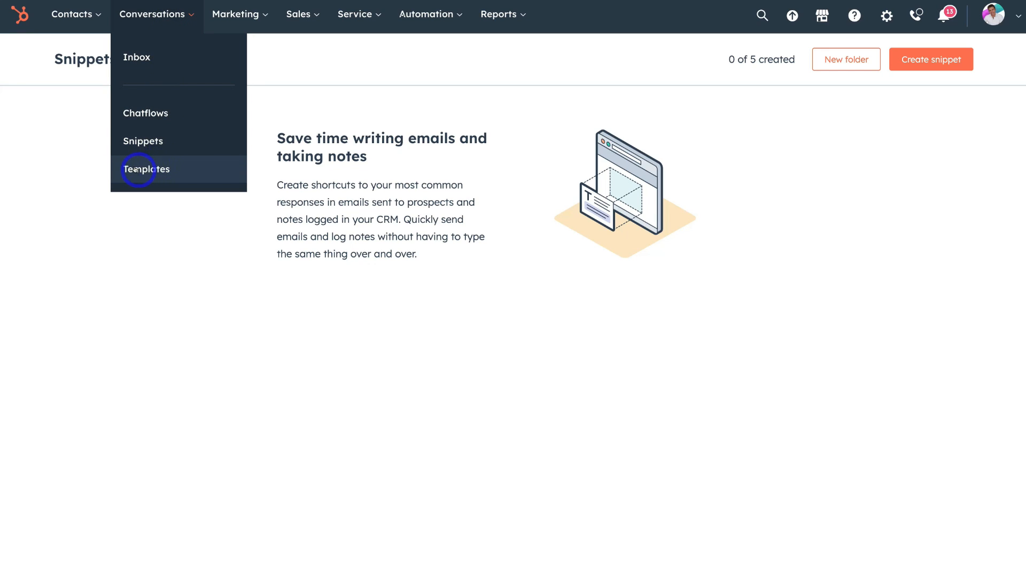
{"action": "left_click", "coordinate": [183, 175]}
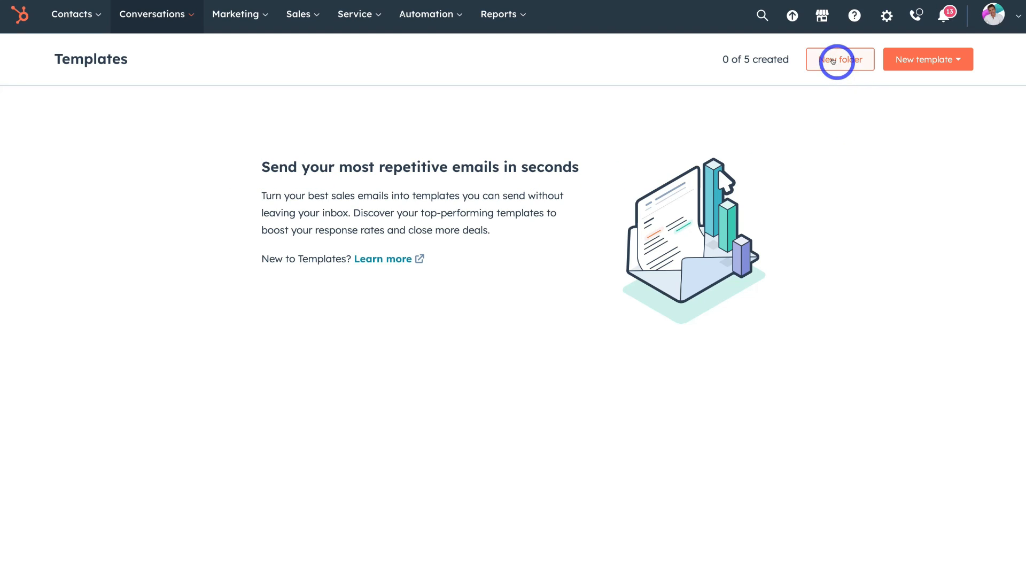
{"action": "left_click", "coordinate": [918, 58]}
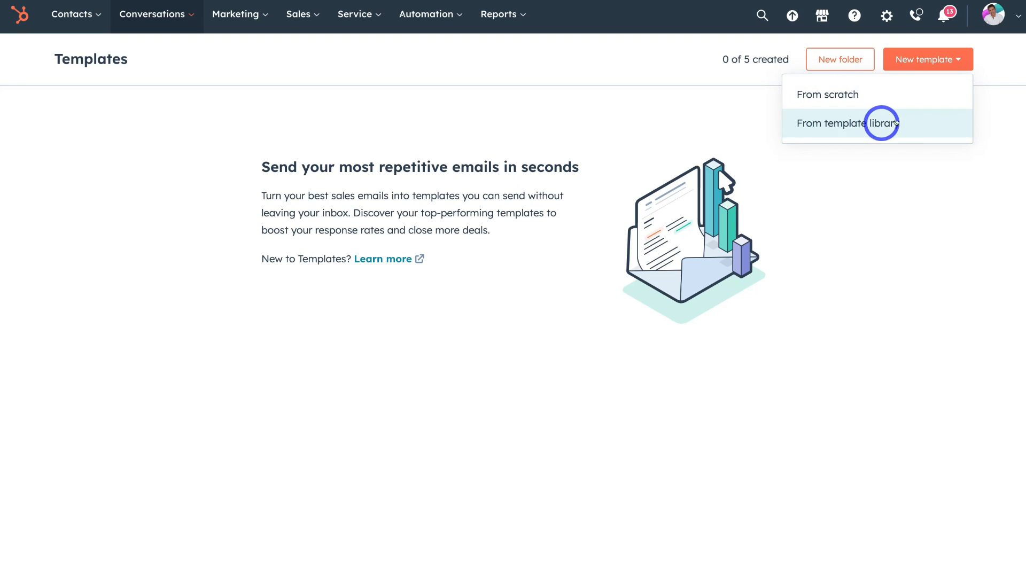
{"action": "left_click", "coordinate": [943, 125]}
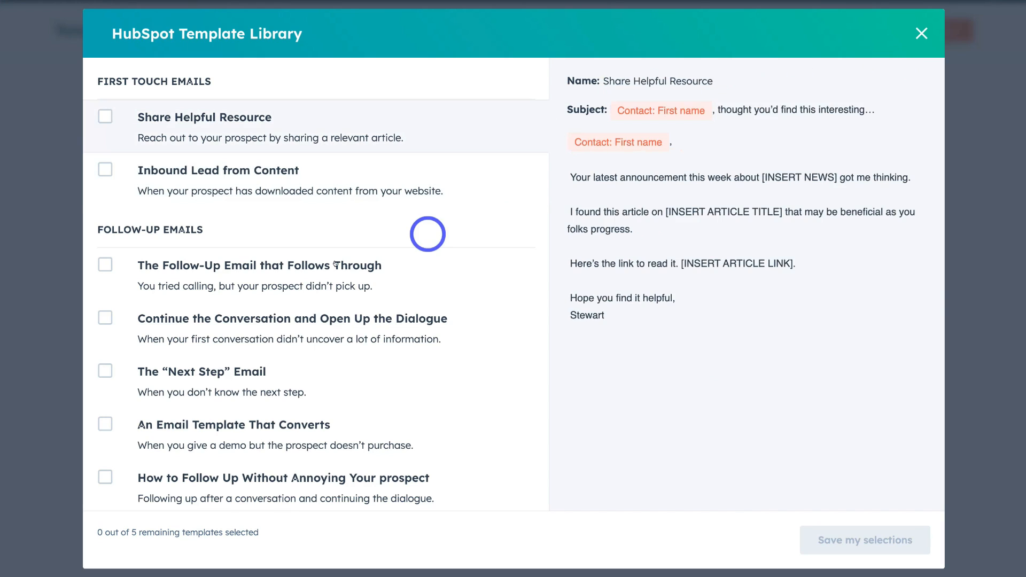
{"action": "left_click", "coordinate": [104, 265]}
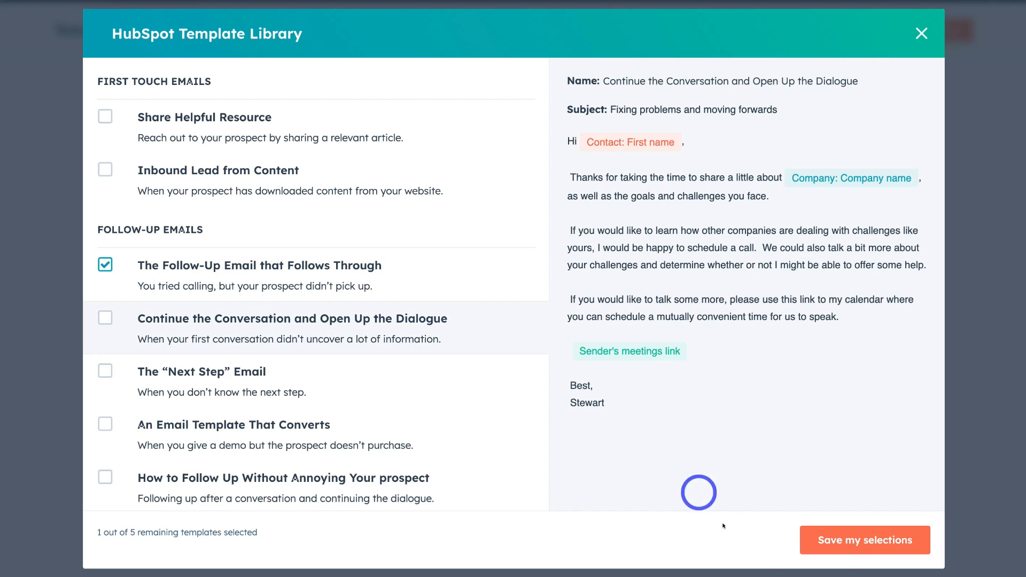
{"action": "left_click", "coordinate": [858, 542]}
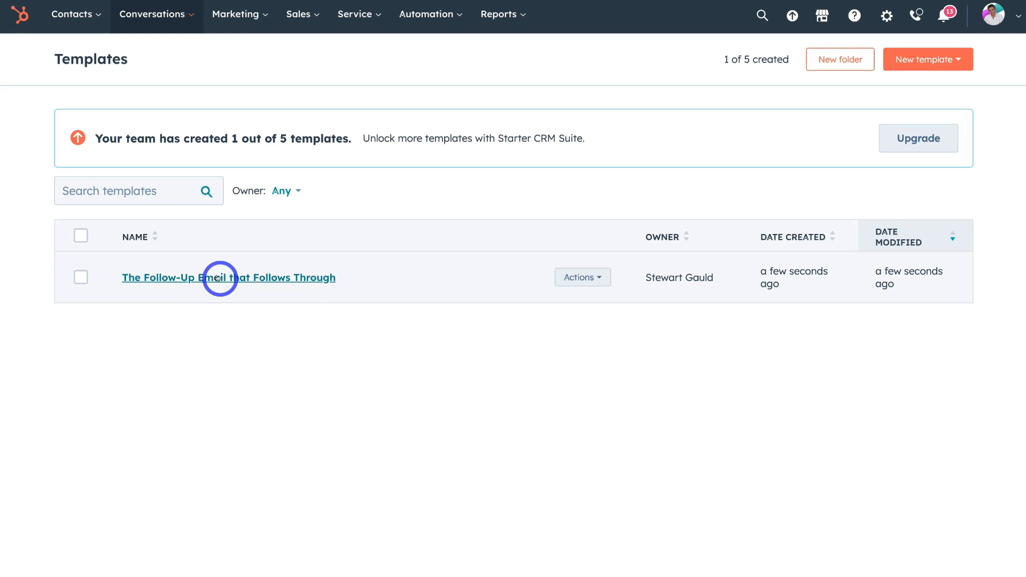
Inspect the contents of "The Follow-Up Email that Follows Through" template and close it without changes.
{"action": "left_click", "coordinate": [224, 278]}
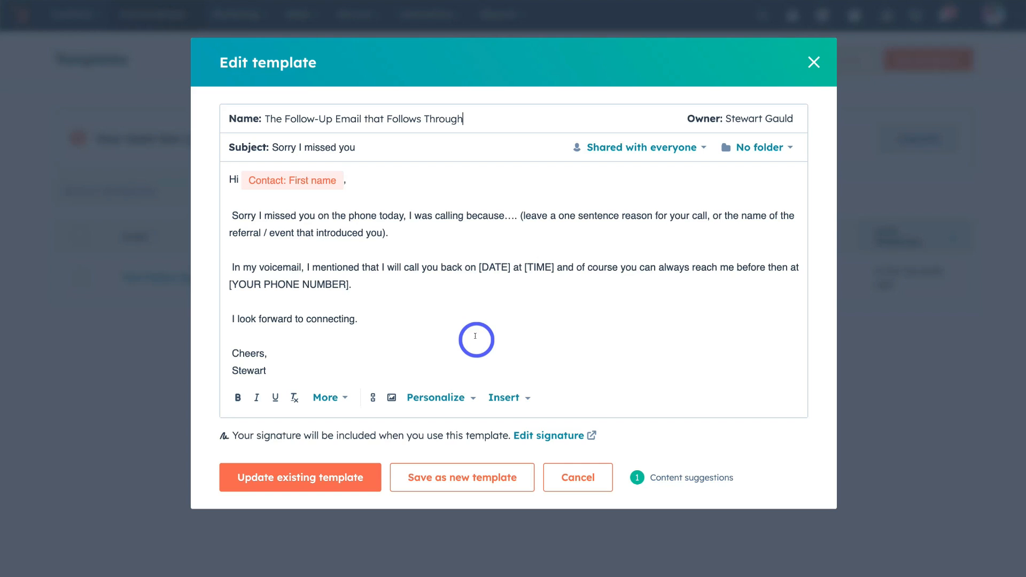
{"action": "left_click", "coordinate": [813, 60]}
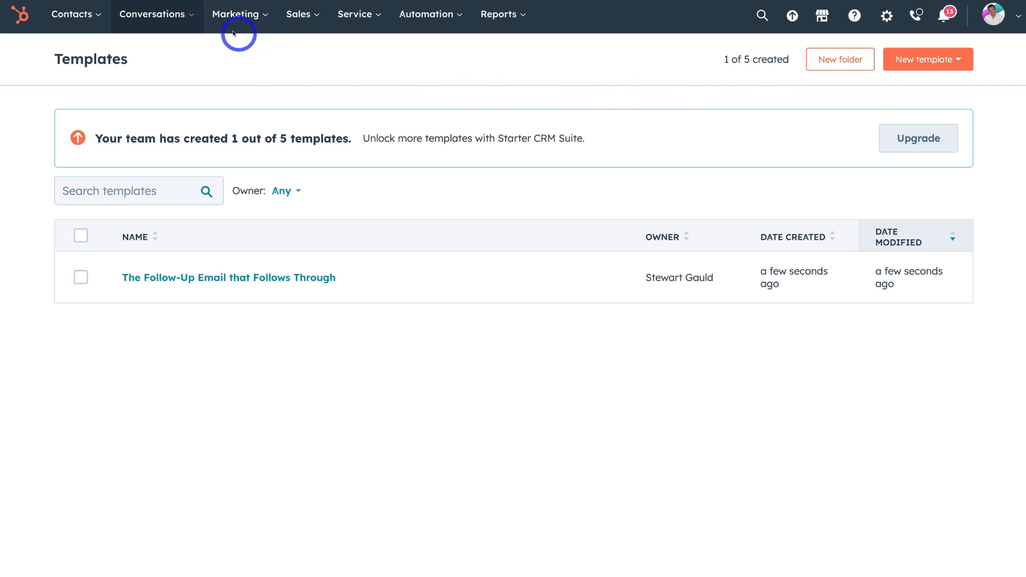
{"action": "left_click", "coordinate": [167, 24]}
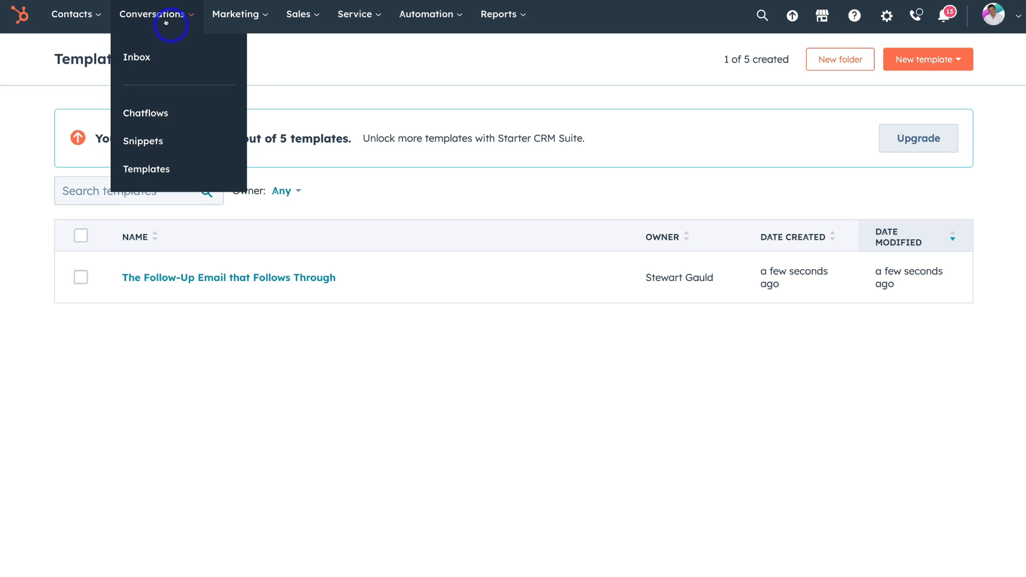
Review the marketing ads page and its options for connecting ad accounts.
{"action": "left_click", "coordinate": [237, 15]}
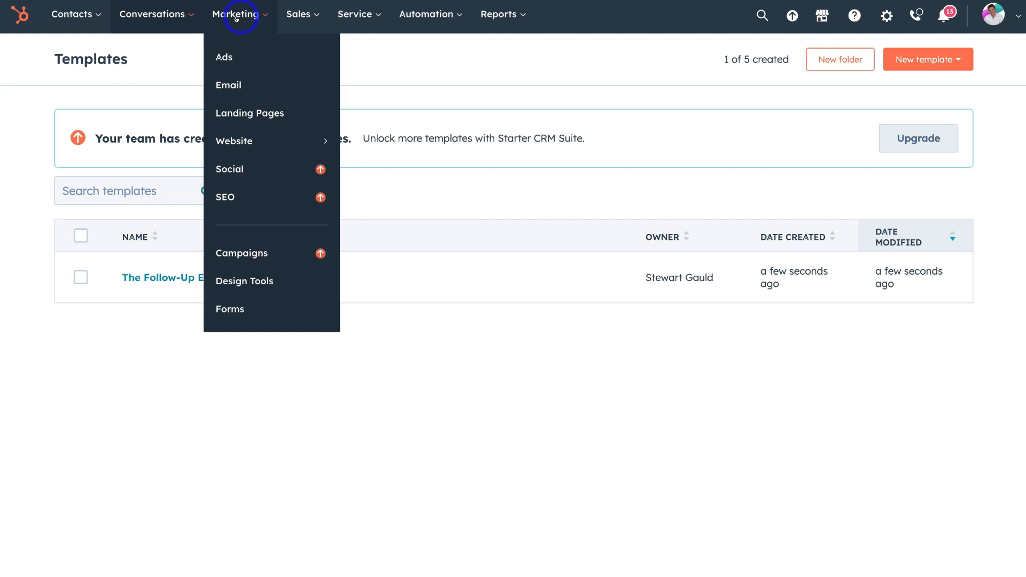
{"action": "left_click", "coordinate": [293, 58]}
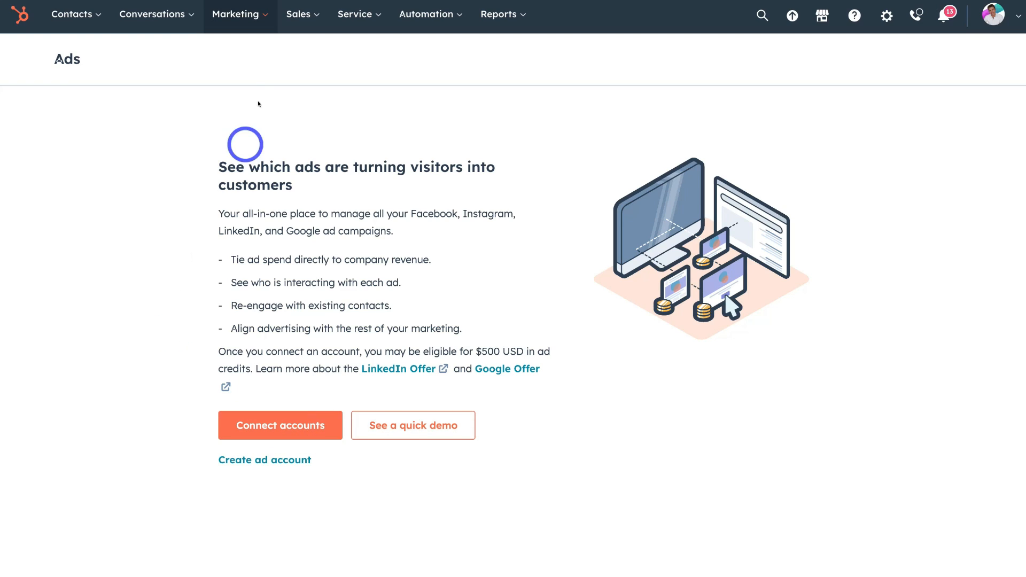
Create a regular marketing email based on the Simple template.
{"action": "left_click", "coordinate": [244, 10]}
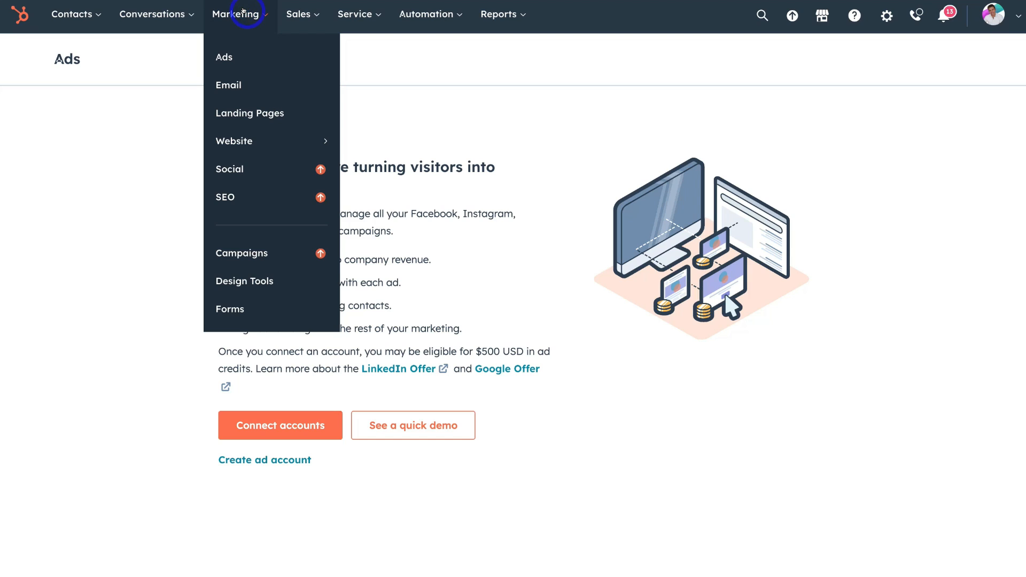
{"action": "left_click", "coordinate": [251, 84]}
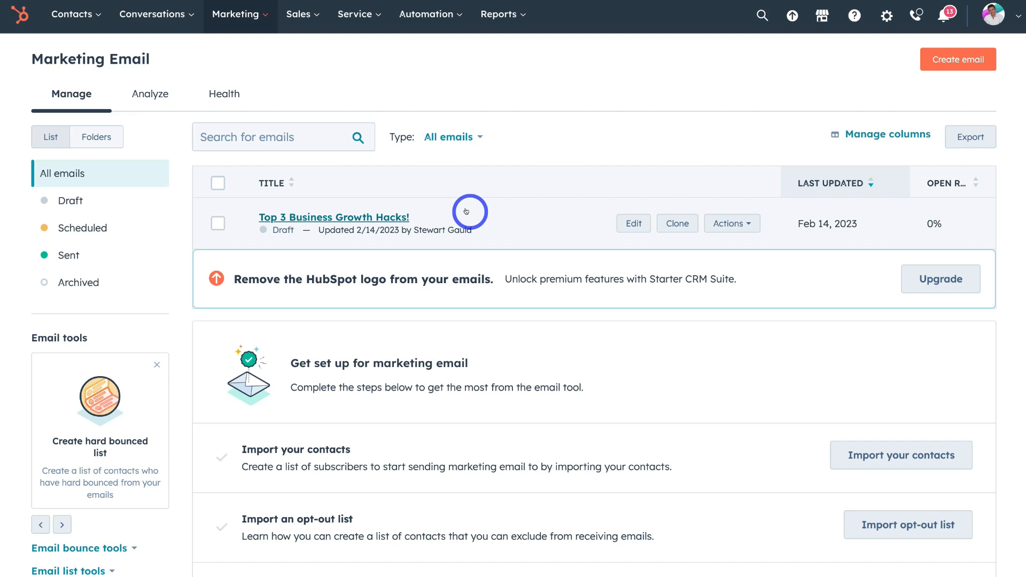
{"action": "left_click", "coordinate": [953, 67]}
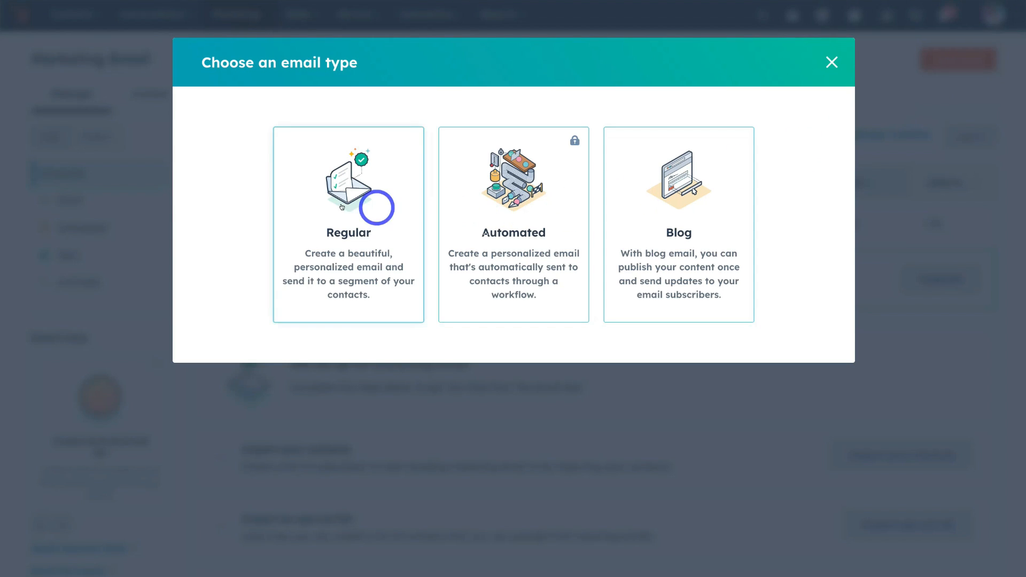
{"action": "left_click", "coordinate": [355, 214]}
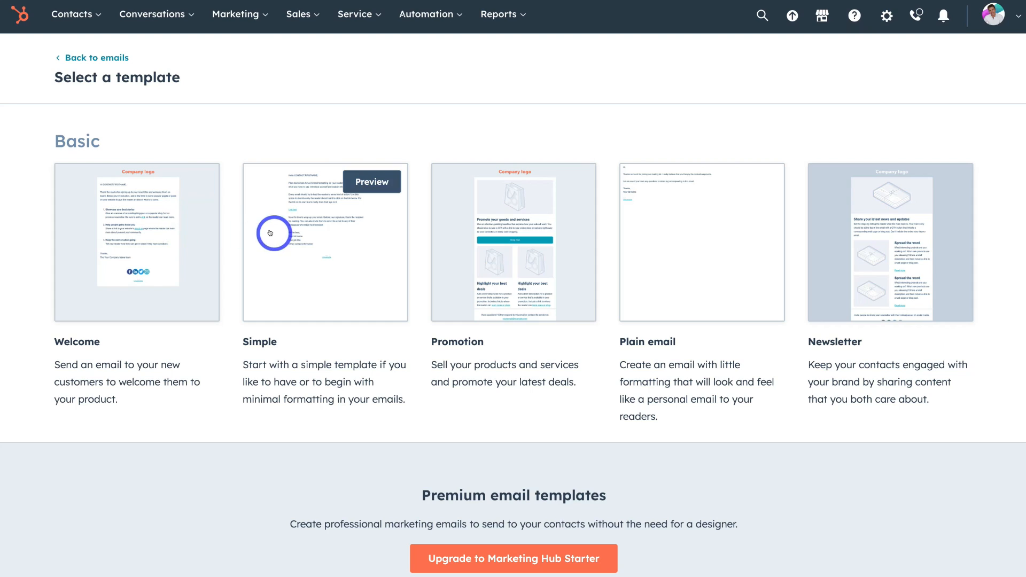
{"action": "left_click", "coordinate": [345, 244]}
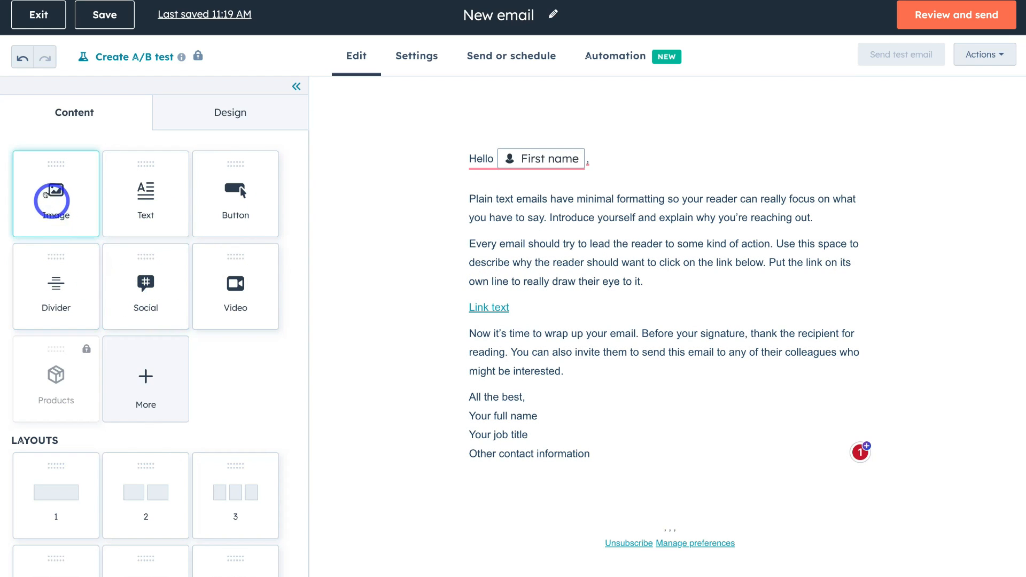
Add an image block below the email's body text, and select part of the second paragraph in the text block.
{"action": "mouse_move", "coordinate": [52, 202]}
{"action": "left_mouse_down"}
{"action": "mouse_move", "coordinate": [418, 264]}
{"action": "mouse_move", "coordinate": [531, 360]}
{"action": "mouse_move", "coordinate": [579, 419]}
{"action": "mouse_move", "coordinate": [583, 474]}
{"action": "mouse_move", "coordinate": [641, 491]}
{"action": "mouse_move", "coordinate": [636, 477]}
{"action": "left_mouse_up"}
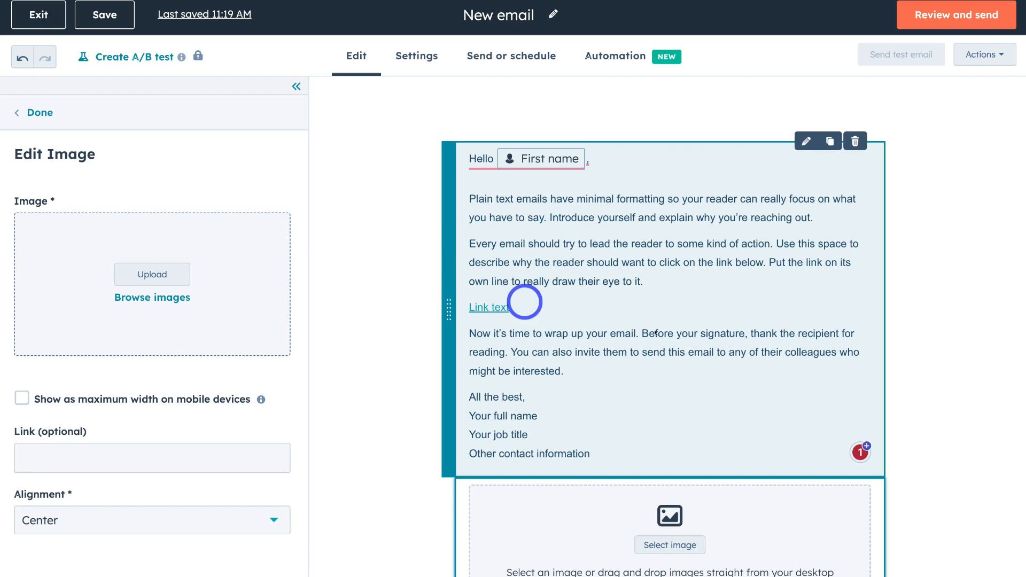
{"action": "left_click", "coordinate": [686, 300]}
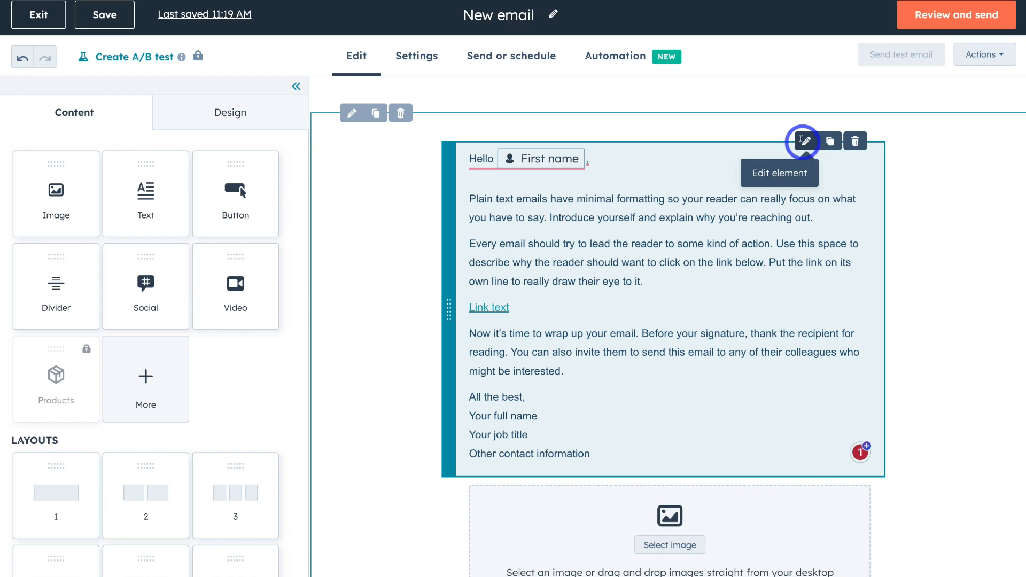
{"action": "left_click", "coordinate": [805, 141]}
{"action": "left_click_drag", "start_coordinate": [648, 284], "coordinate": [577, 246]}
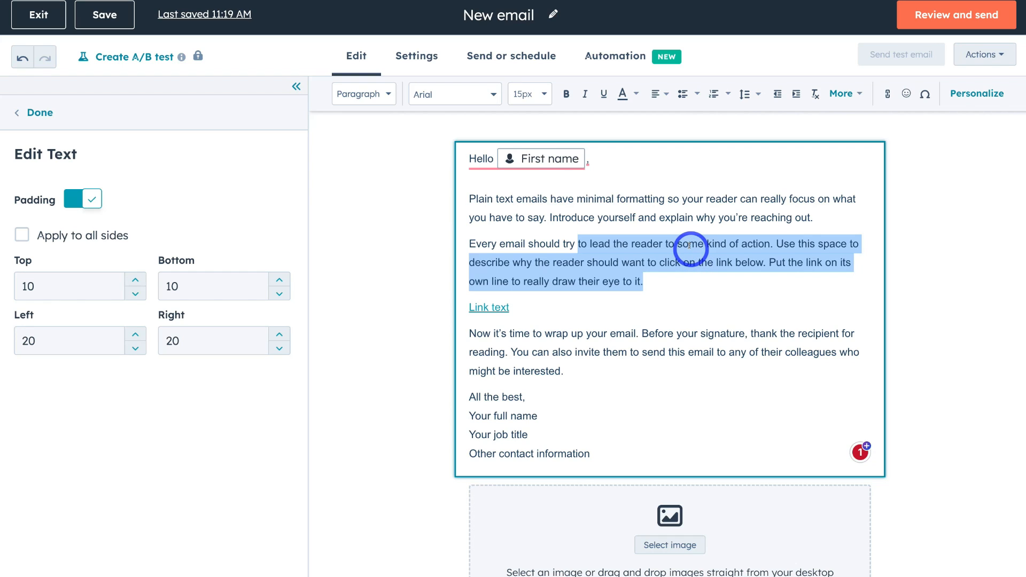
Review the email settings, including sender details, subject line, preview text, internal name, language, subscription type and office location.
{"action": "left_click", "coordinate": [411, 56]}
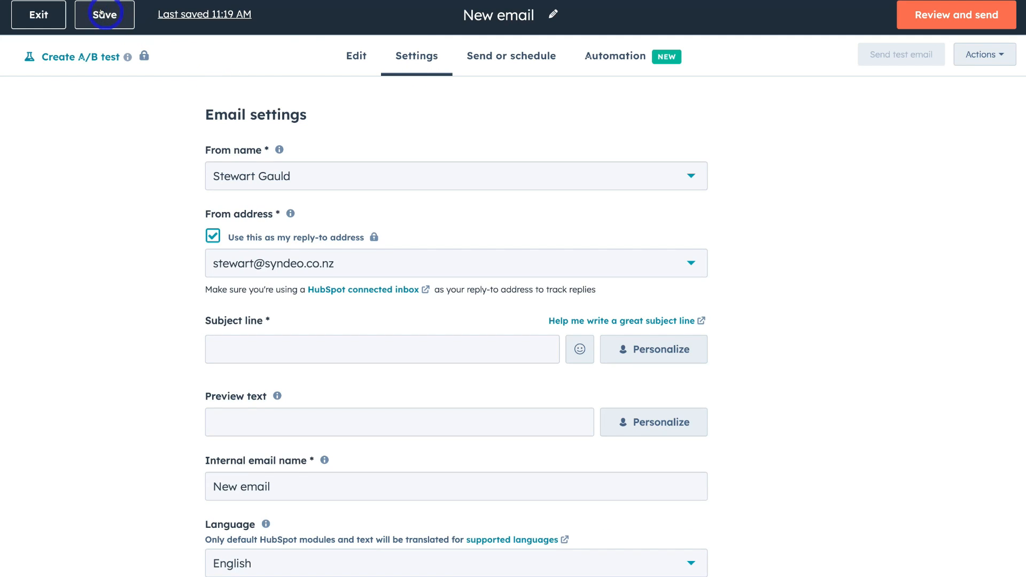
{"action": "scroll", "coordinate": [453, 171], "scroll_direction": "down", "scroll_amount": 4}
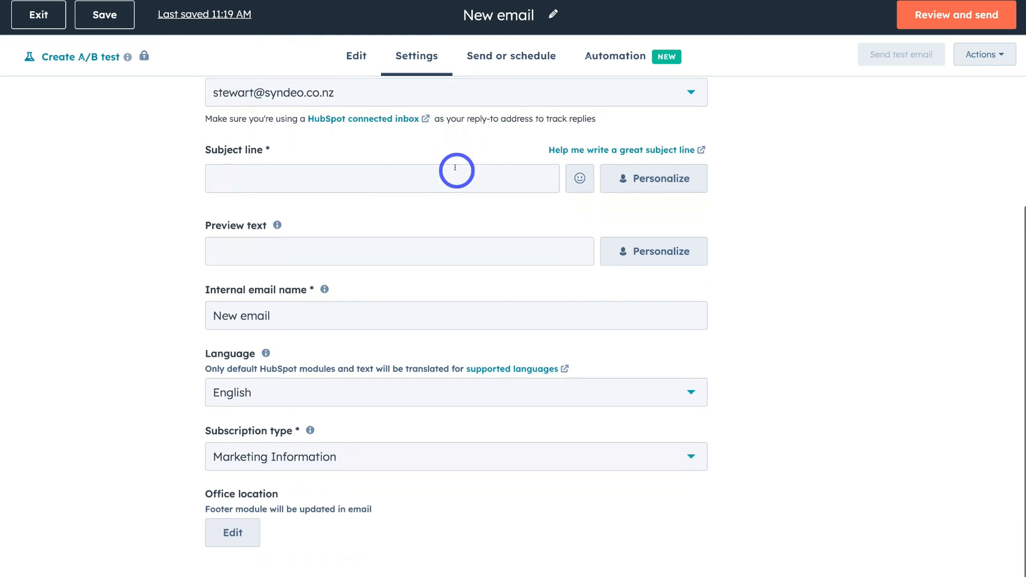
{"action": "scroll", "coordinate": [455, 168], "scroll_direction": "up", "scroll_amount": 3}
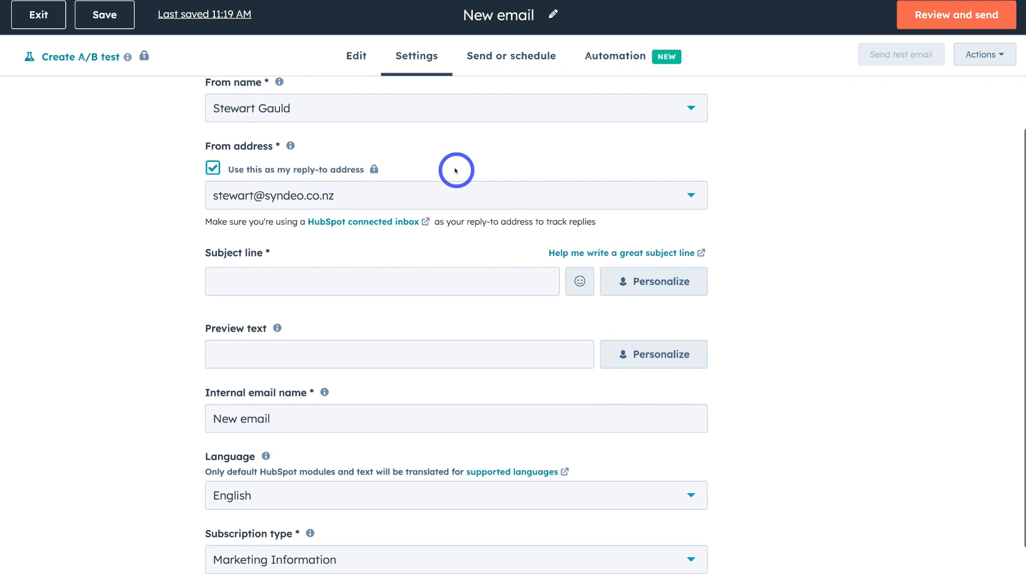
{"action": "scroll", "coordinate": [278, 110], "scroll_direction": "up", "scroll_amount": 1}
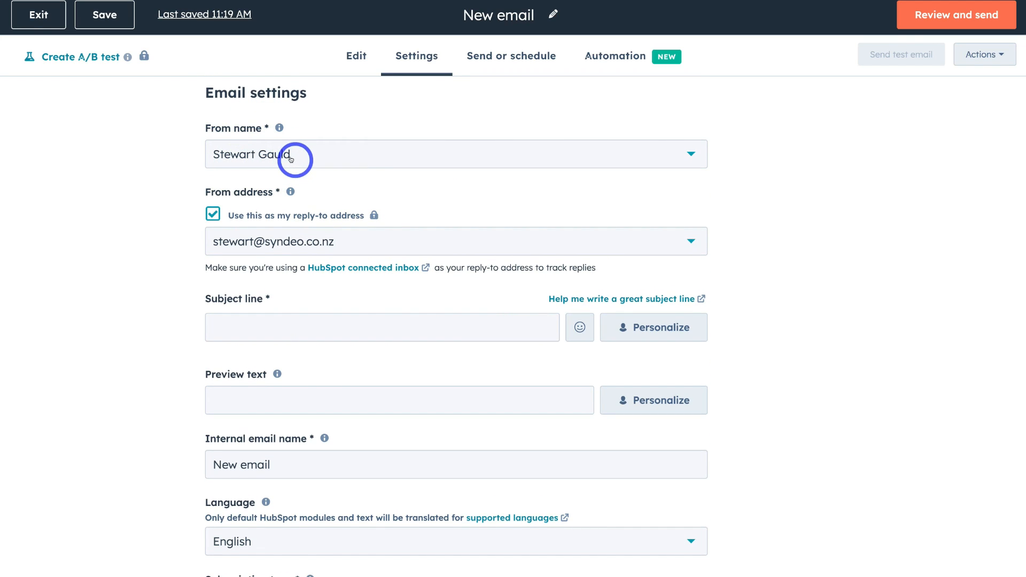
{"action": "scroll", "coordinate": [262, 169], "scroll_direction": "down", "scroll_amount": 2}
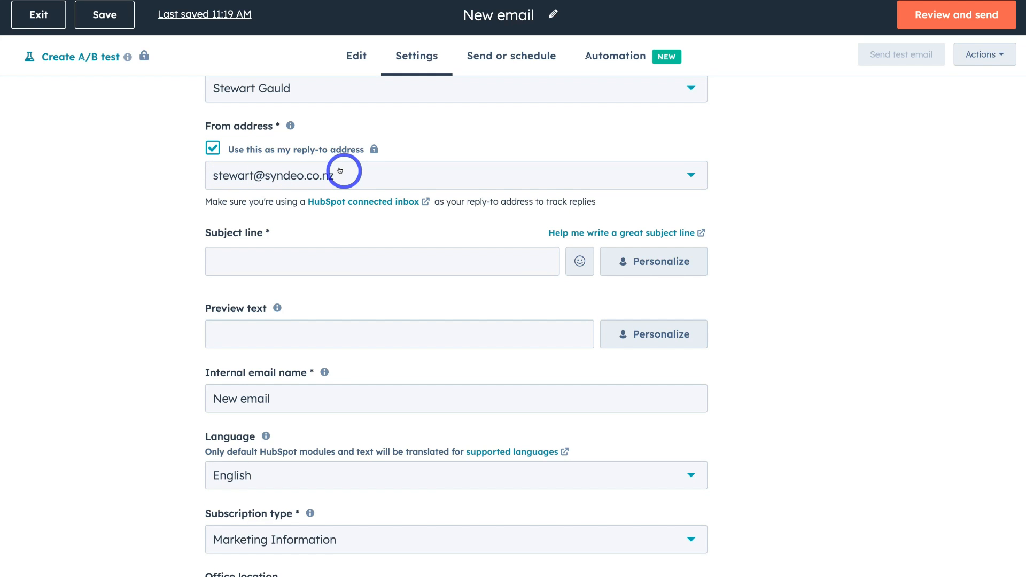
{"action": "scroll", "coordinate": [305, 187], "scroll_direction": "down", "scroll_amount": 1}
{"action": "scroll", "coordinate": [262, 283], "scroll_direction": "down", "scroll_amount": 1}
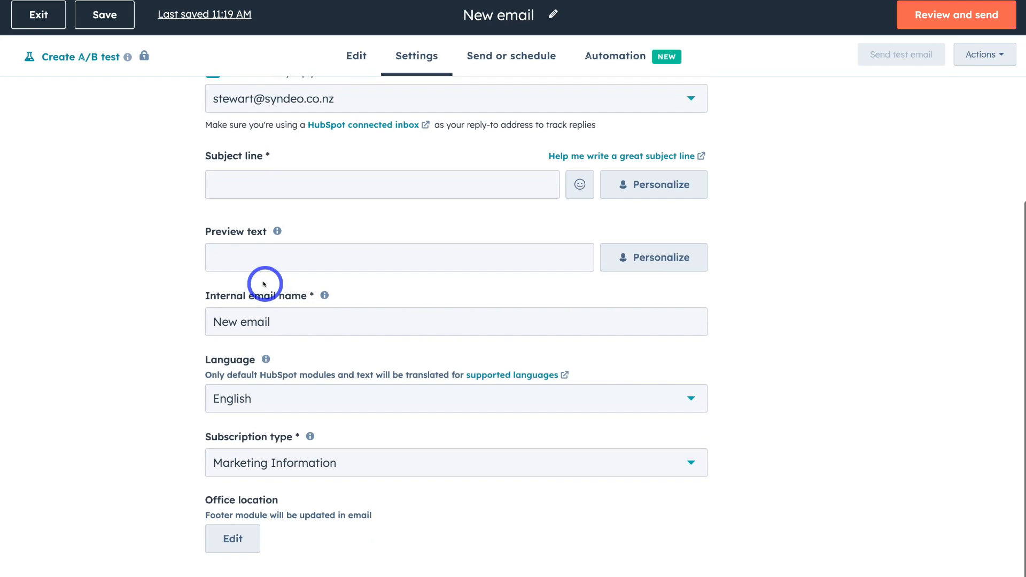
{"action": "scroll", "coordinate": [531, 214], "scroll_direction": "up", "scroll_amount": 3}
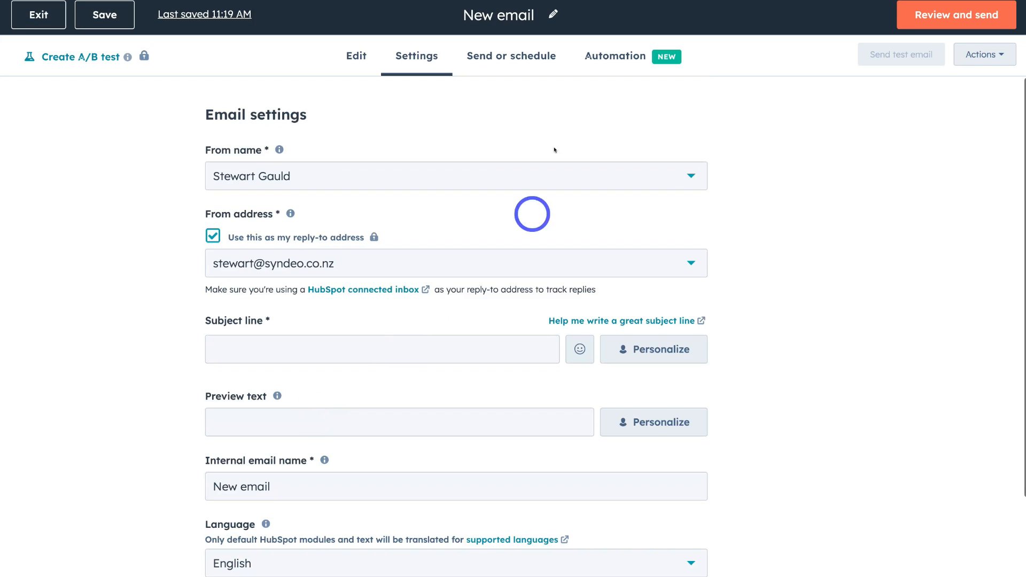
Set the Connected Customers list as the email's recipients and try to review and send the email.
{"action": "left_click", "coordinate": [501, 62]}
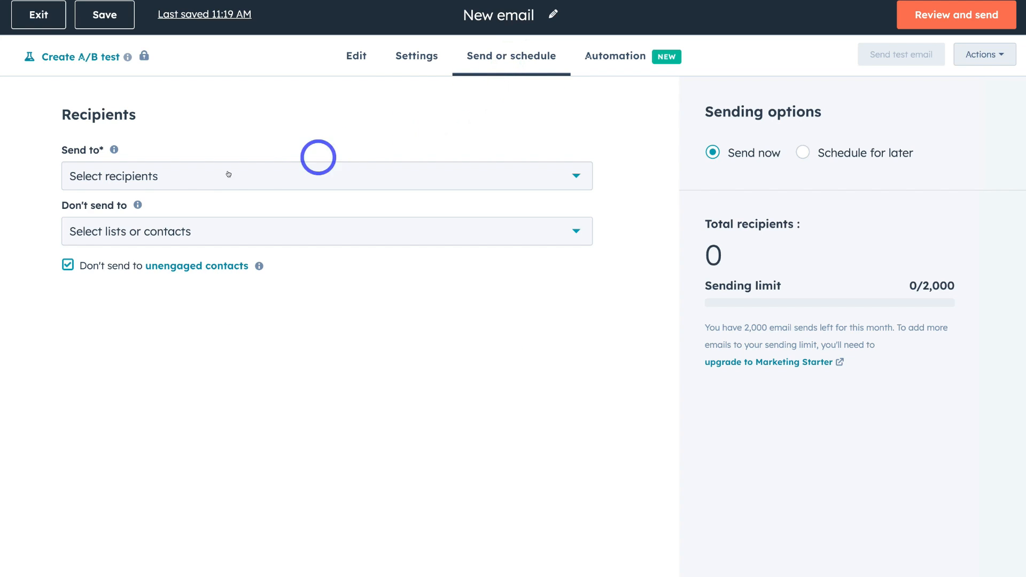
{"action": "left_click", "coordinate": [363, 180]}
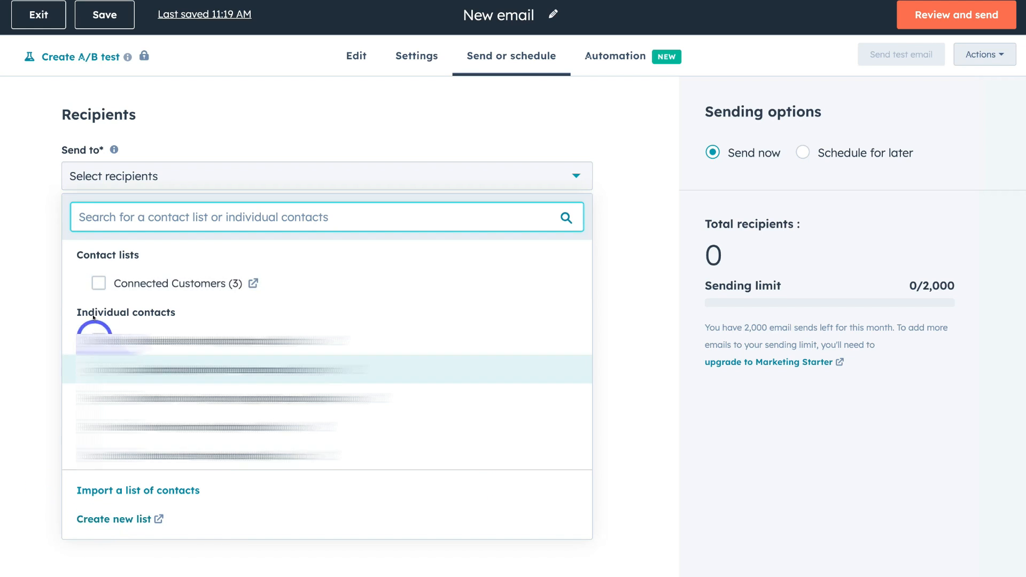
{"action": "left_click", "coordinate": [99, 283]}
{"action": "left_click", "coordinate": [32, 281]}
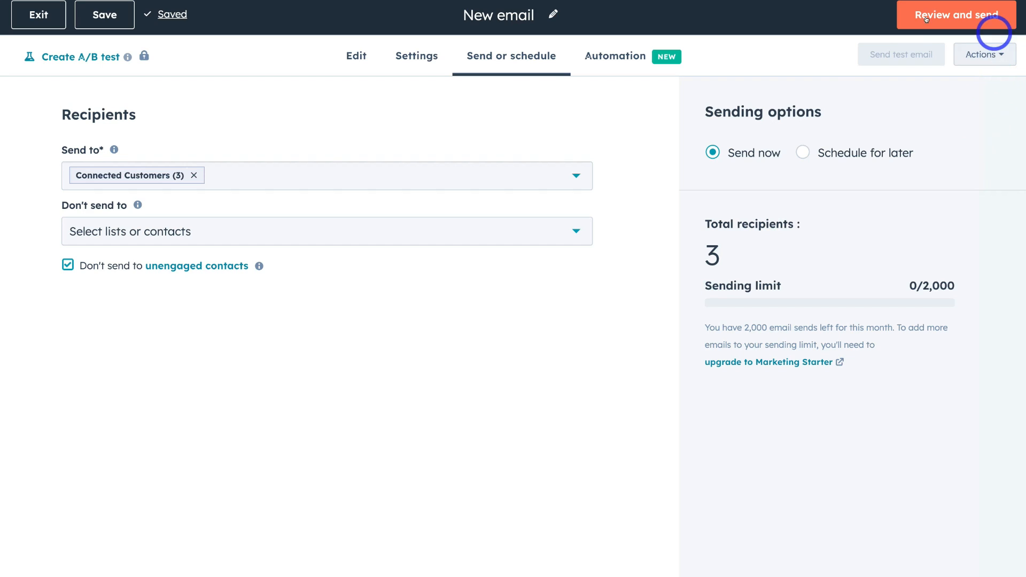
{"action": "left_click", "coordinate": [926, 19]}
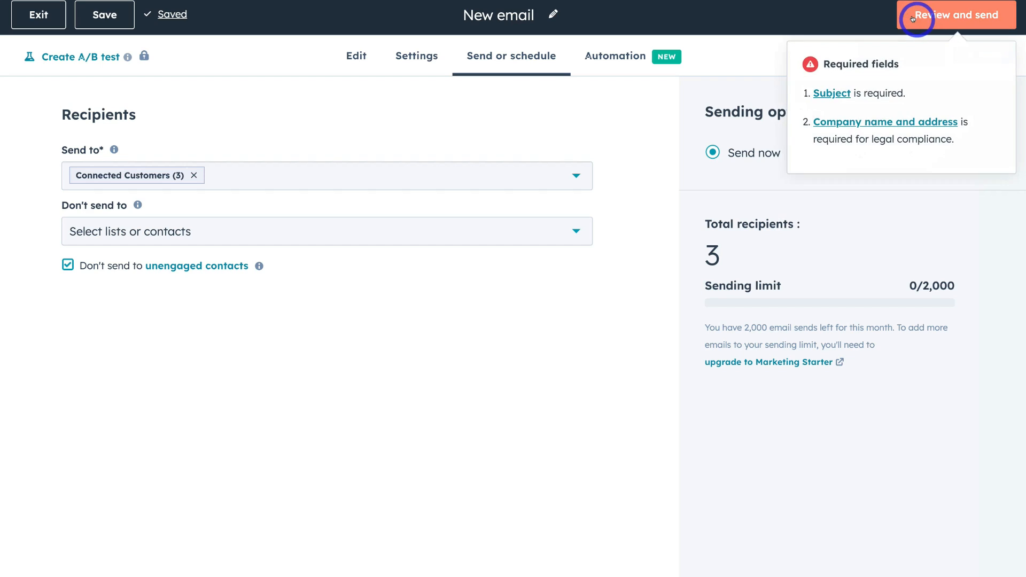
{"action": "left_click", "coordinate": [548, 143]}
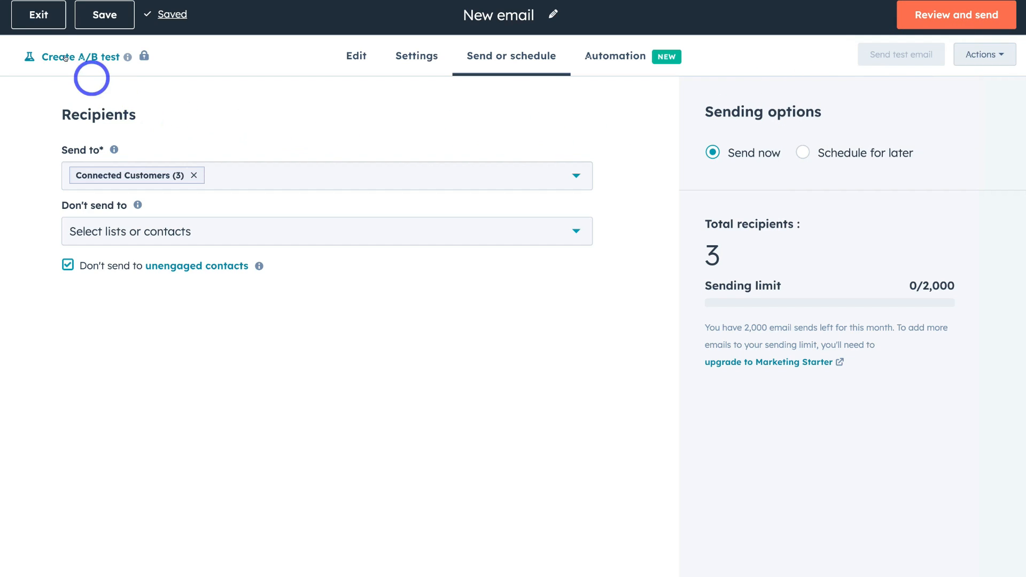
Leave the marketing email editor and view the landing pages overview.
{"action": "left_click", "coordinate": [37, 14]}
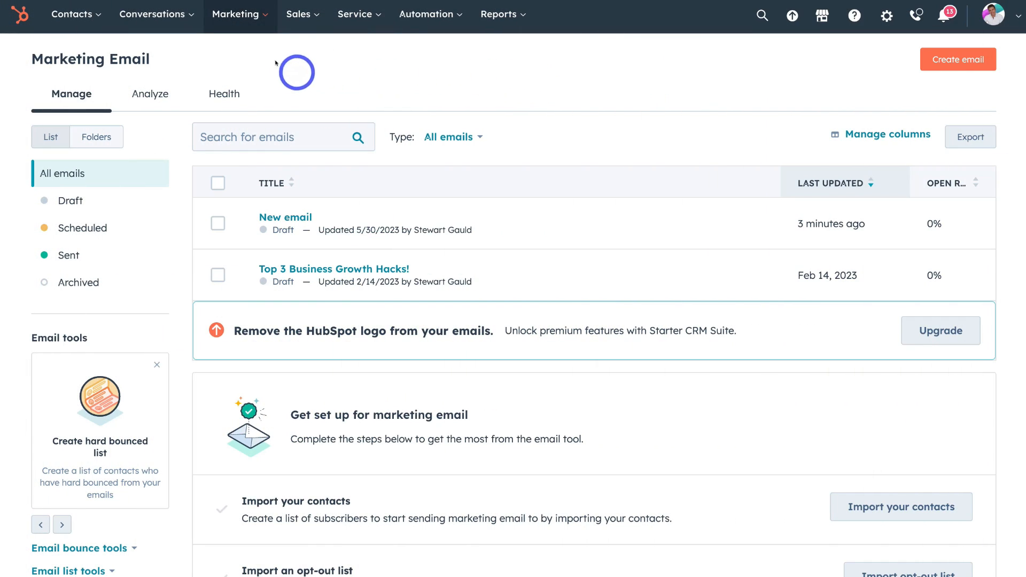
{"action": "left_click", "coordinate": [240, 16]}
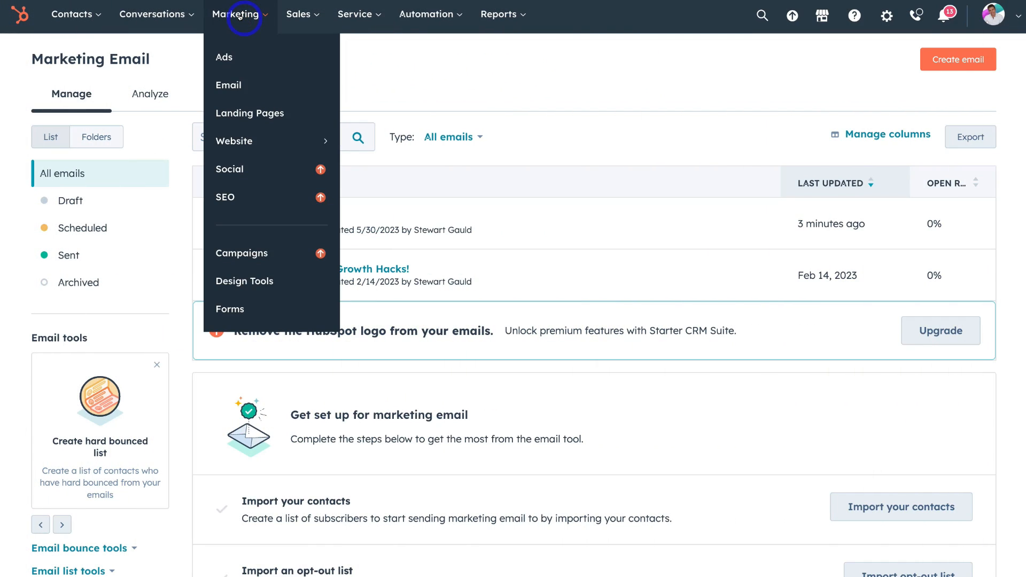
{"action": "left_click", "coordinate": [302, 112]}
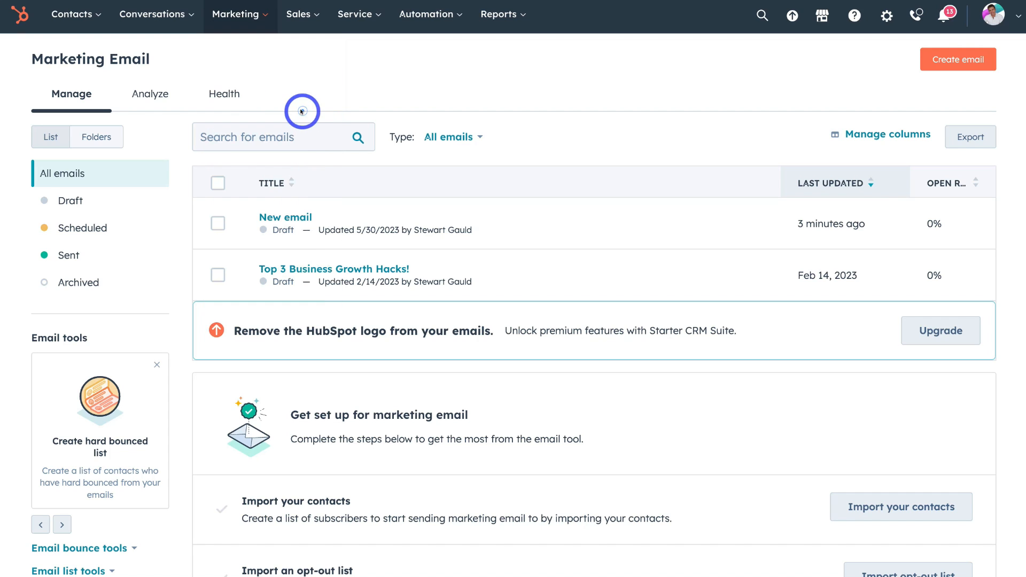
{"action": "mouse_move", "coordinate": [275, 269]}
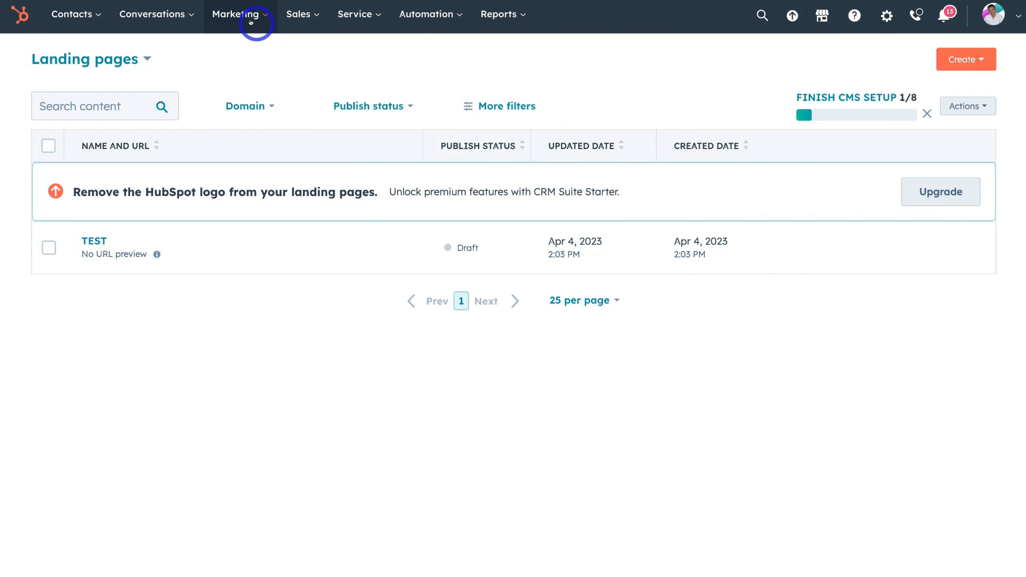
View the website pages overview, and open the forms overview.
{"action": "left_click", "coordinate": [251, 21]}
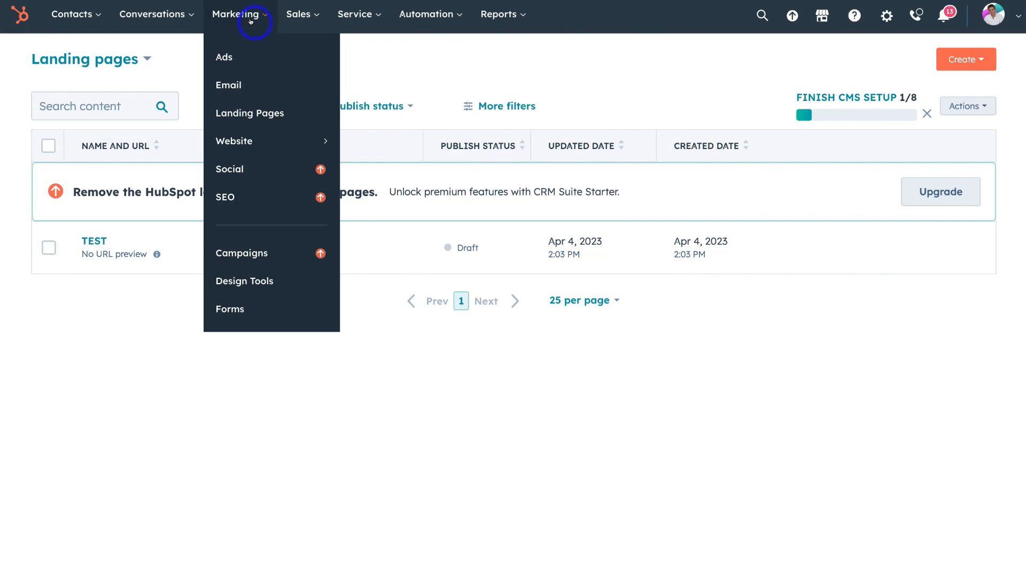
{"action": "mouse_move", "coordinate": [249, 141]}
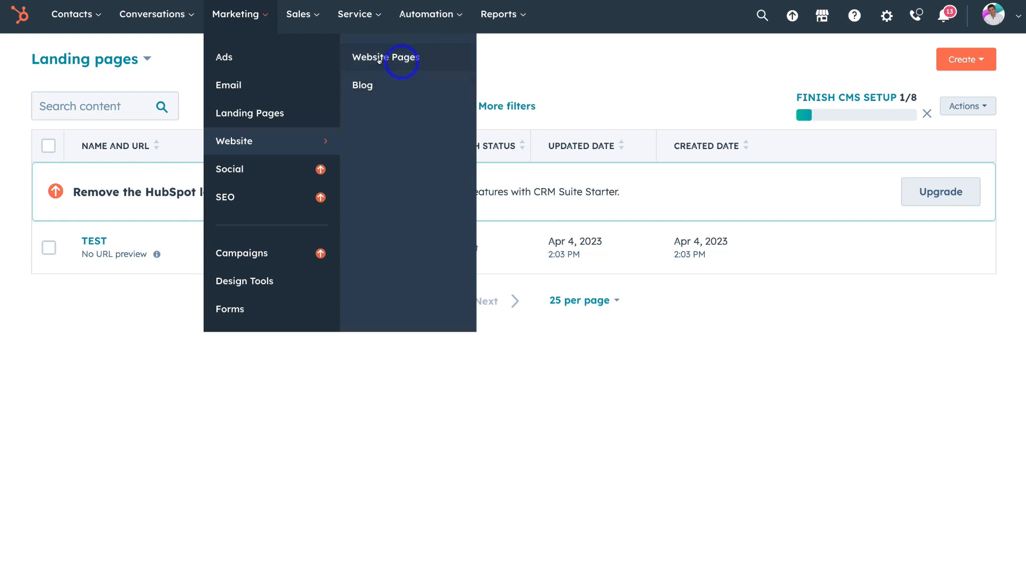
{"action": "left_click", "coordinate": [418, 57]}
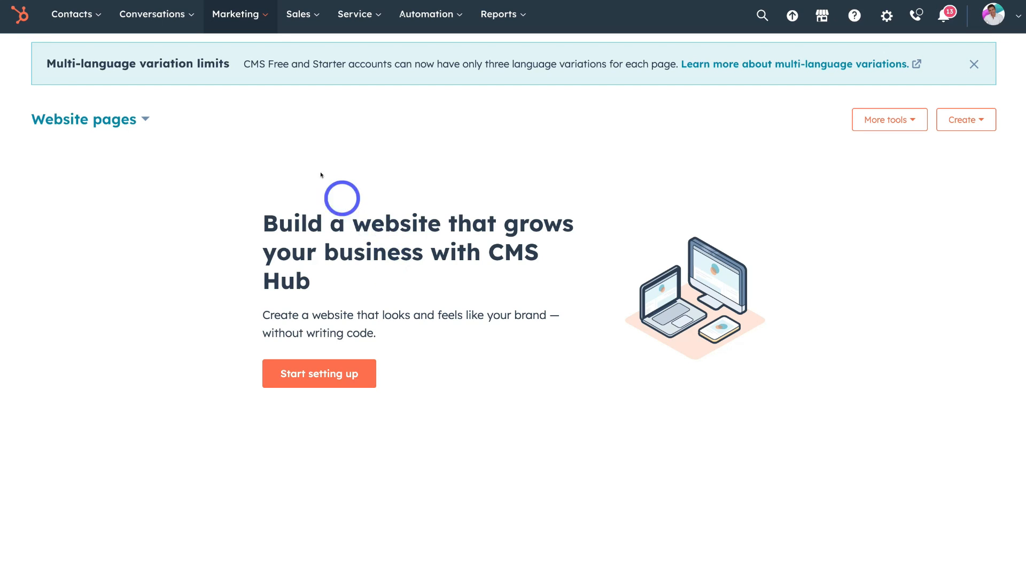
{"action": "left_click", "coordinate": [253, 13]}
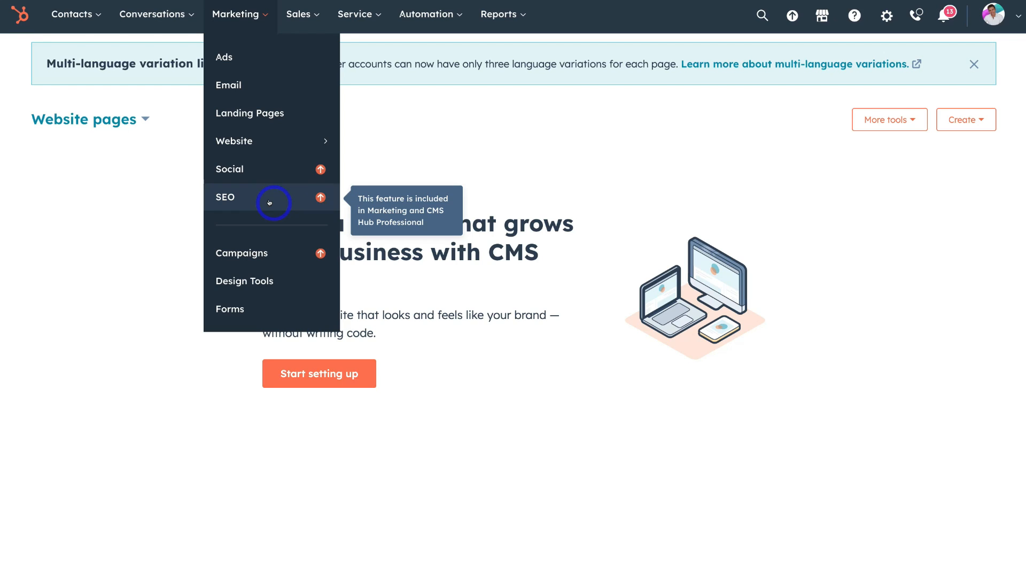
{"action": "left_click", "coordinate": [266, 310]}
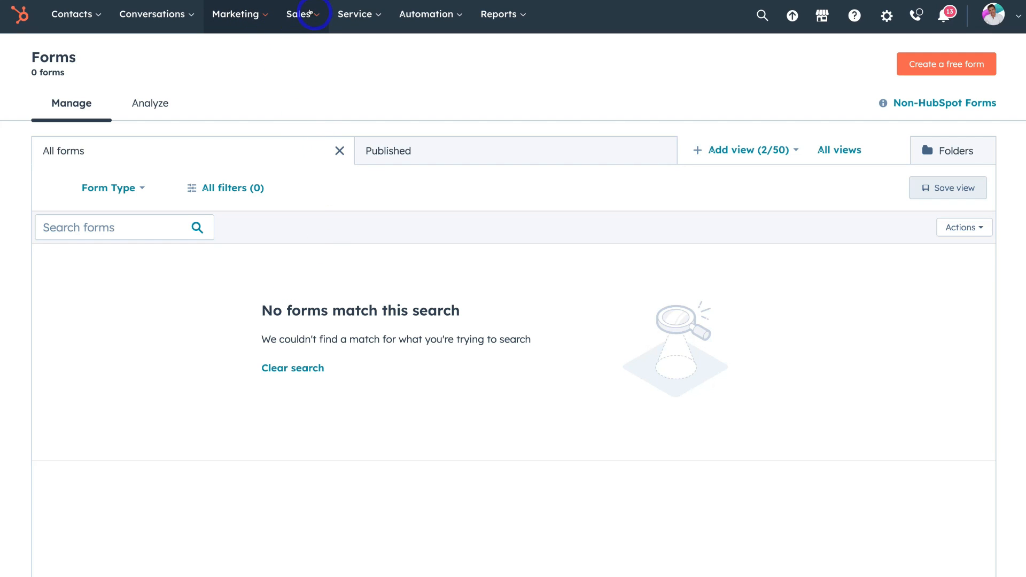
Examine the deals board of the sales pipeline, including its stage totals and the available pipeline options.
{"action": "left_click", "coordinate": [310, 12]}
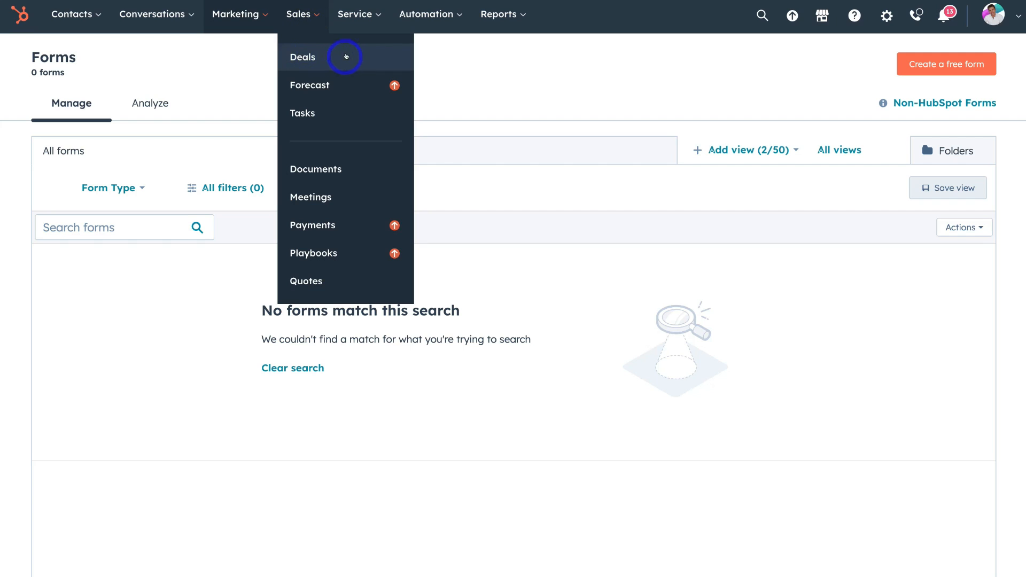
{"action": "left_click", "coordinate": [347, 56]}
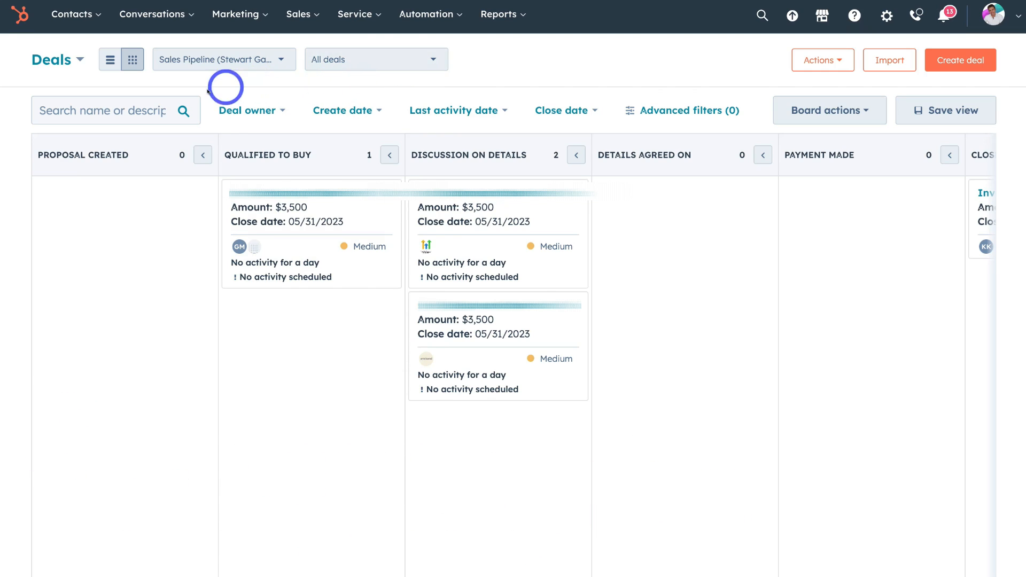
{"action": "scroll", "coordinate": [114, 473], "scroll_direction": "down", "scroll_amount": 2}
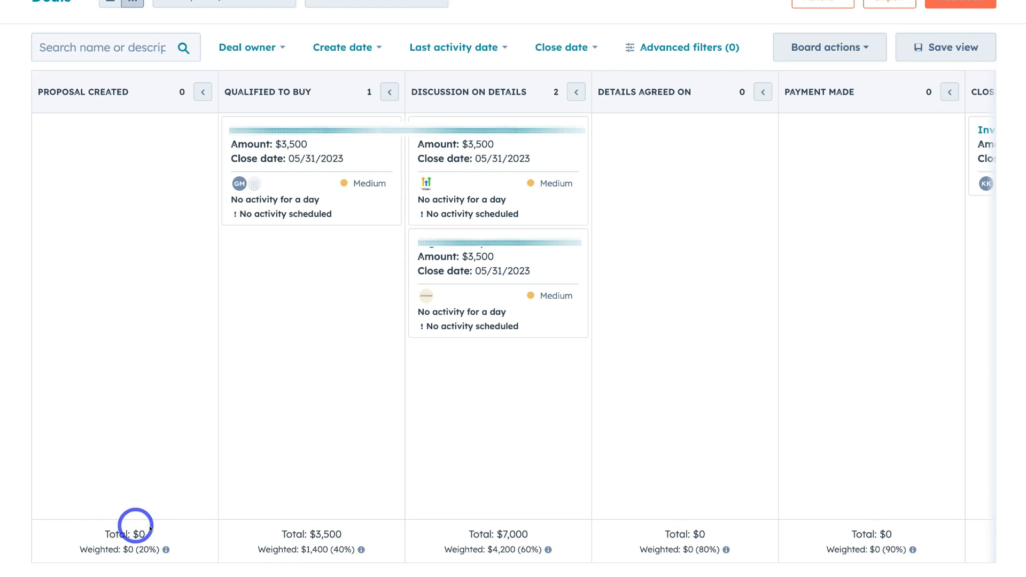
{"action": "mouse_move", "coordinate": [286, 527]}
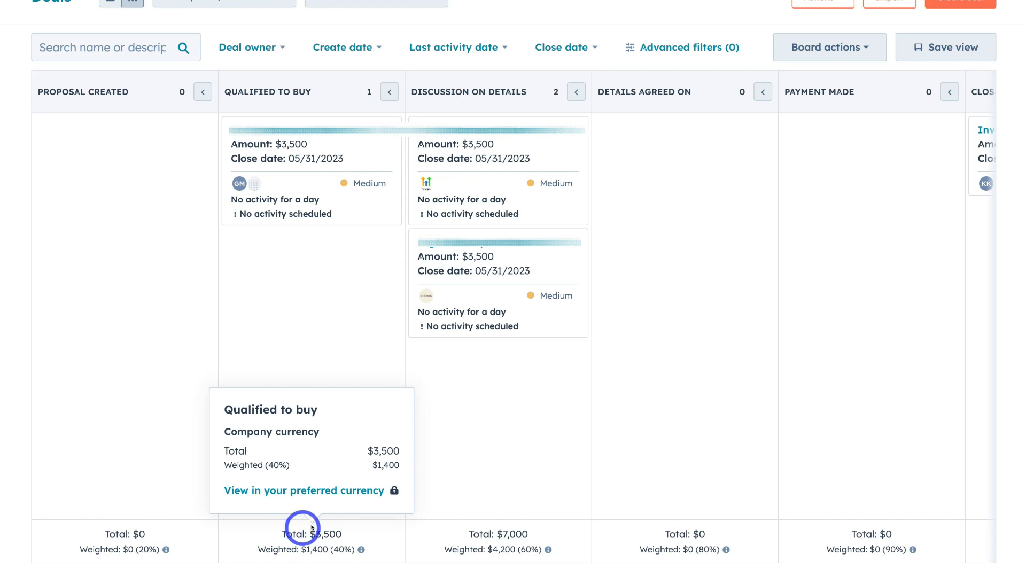
{"action": "mouse_move", "coordinate": [473, 532]}
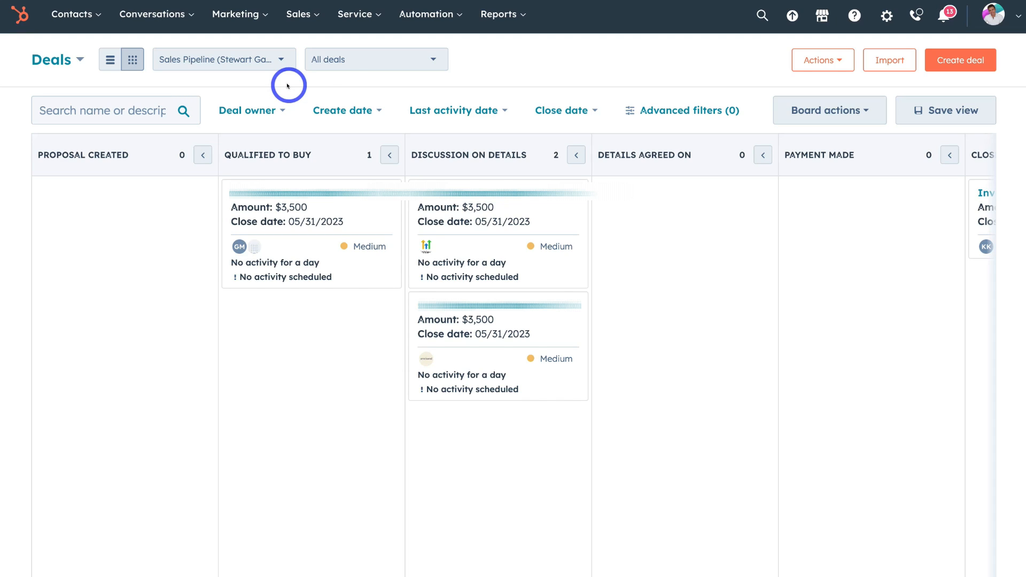
{"action": "left_click", "coordinate": [262, 61]}
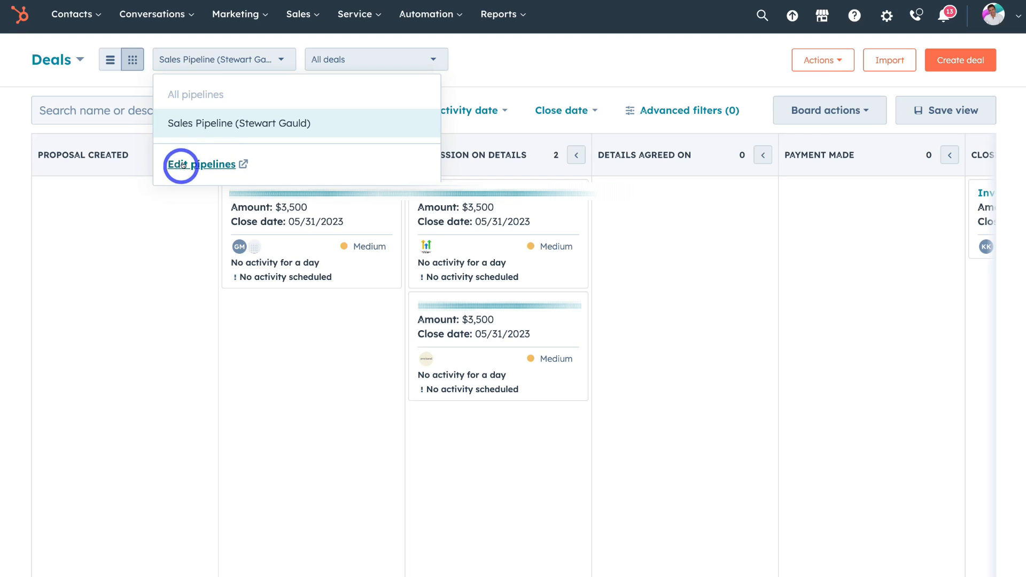
{"action": "left_click", "coordinate": [517, 52]}
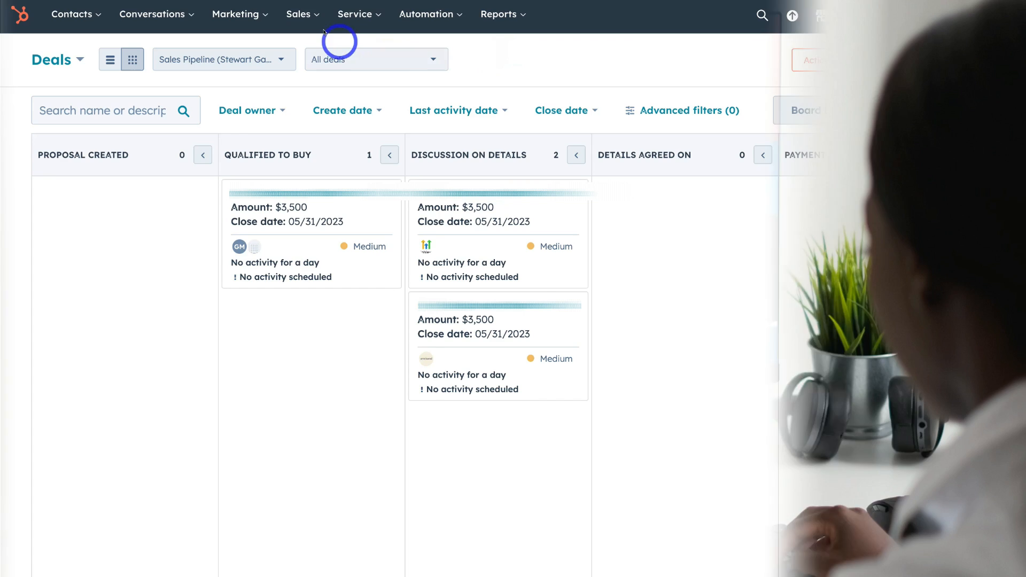
Review the fields of a new sales task, from title to notes, and close the form without creating the task.
{"action": "left_click", "coordinate": [303, 13]}
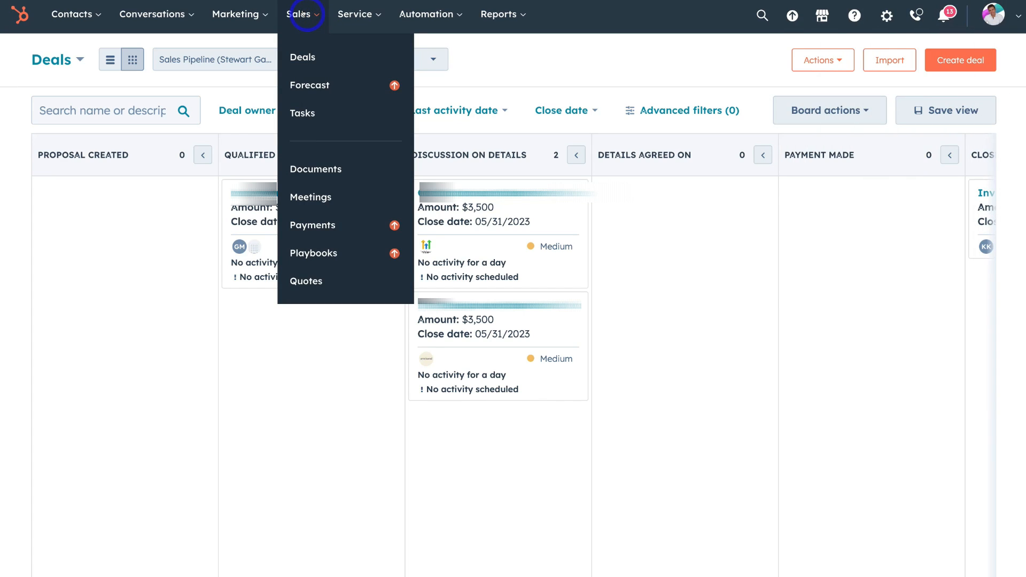
{"action": "left_click", "coordinate": [362, 110]}
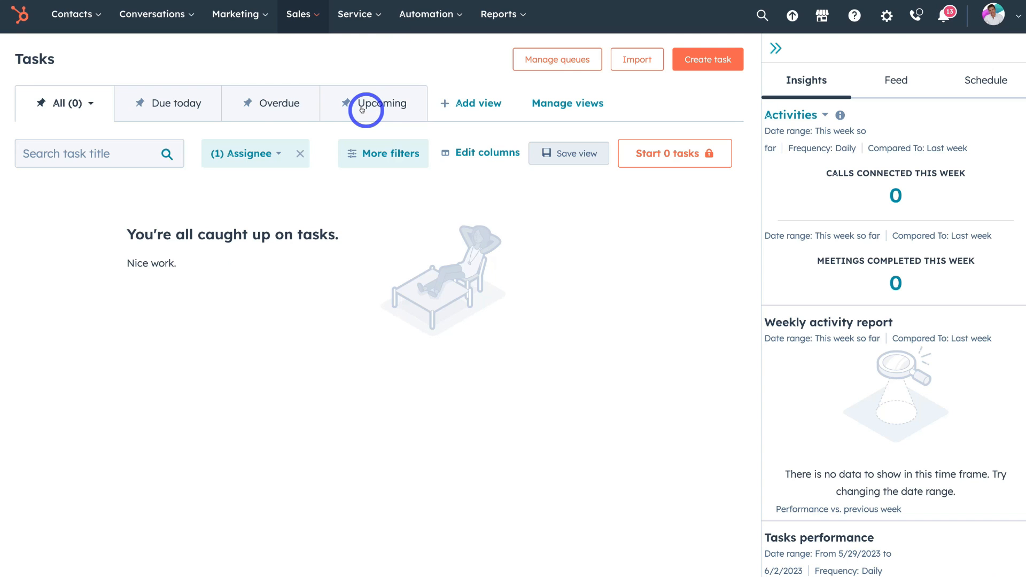
{"action": "left_click", "coordinate": [705, 62]}
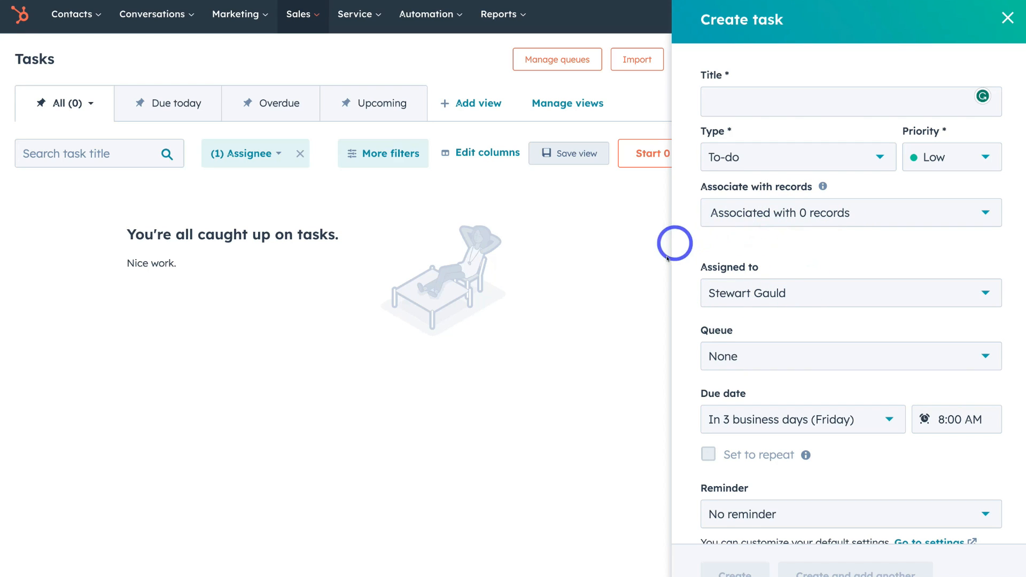
{"action": "scroll", "coordinate": [805, 303], "scroll_direction": "down", "scroll_amount": 3}
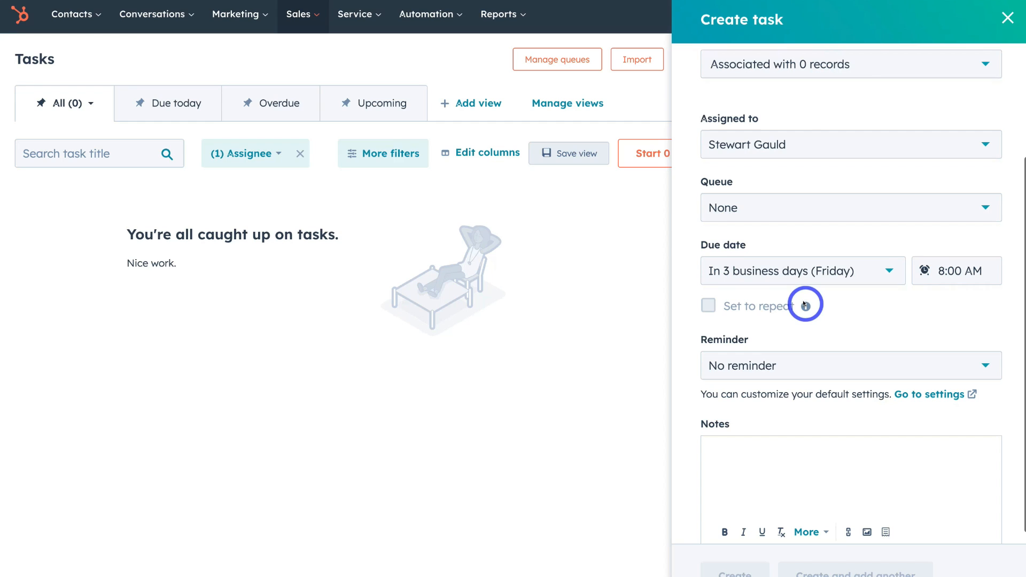
{"action": "scroll", "coordinate": [697, 257], "scroll_direction": "down", "scroll_amount": 1}
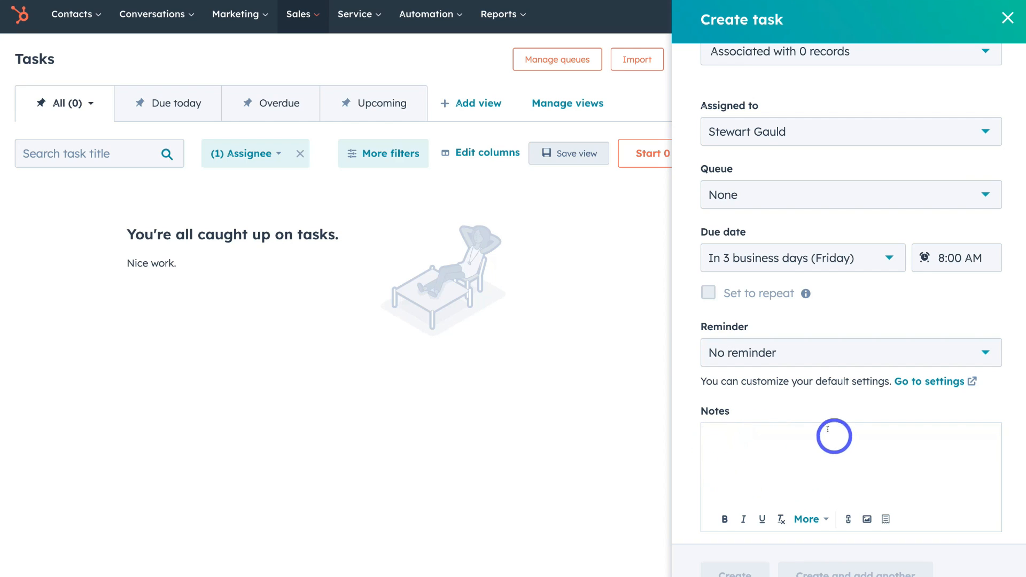
{"action": "scroll", "coordinate": [828, 430], "scroll_direction": "up", "scroll_amount": 3}
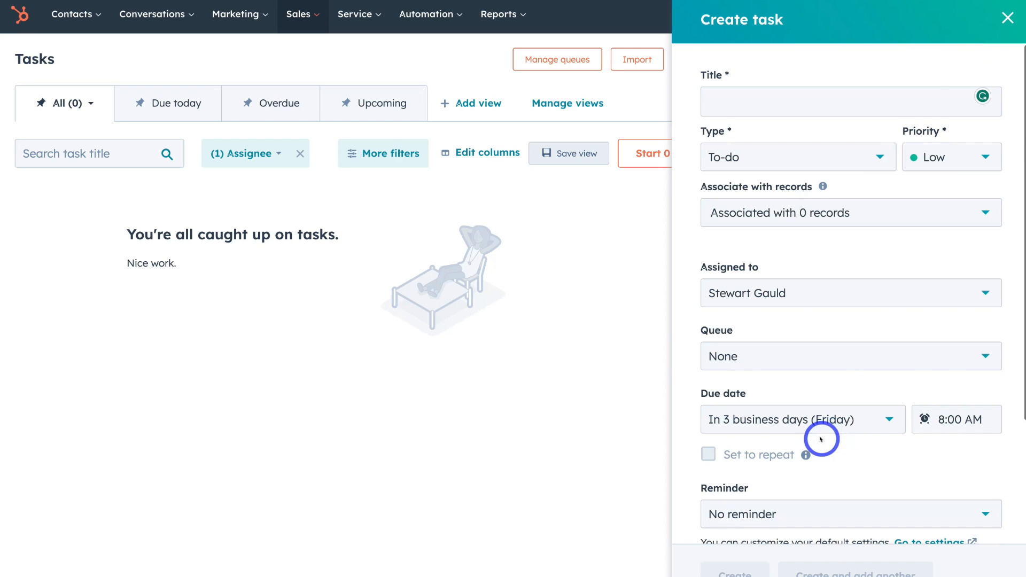
{"action": "left_click", "coordinate": [1007, 17]}
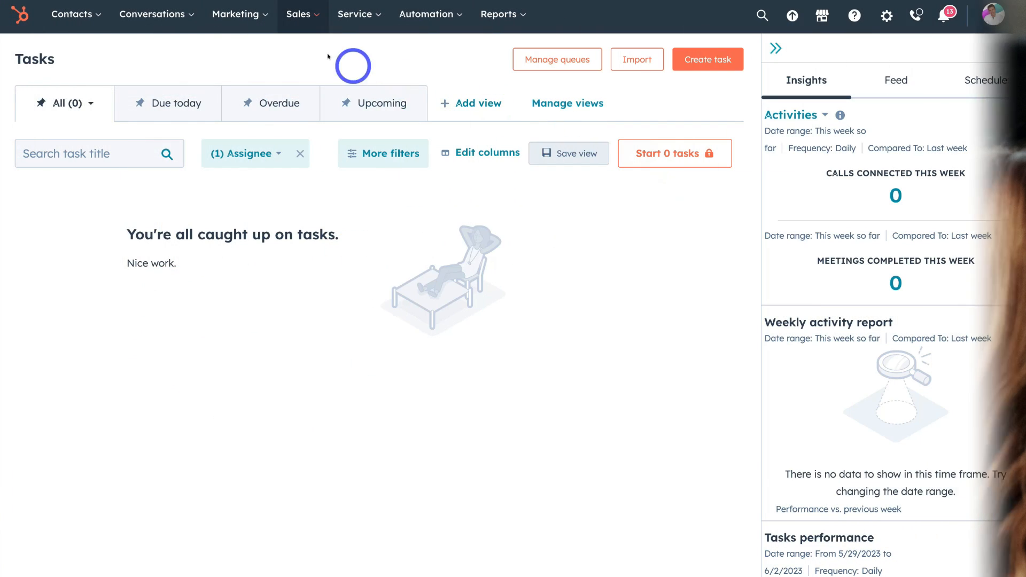
View the default booking page of the 60, 30 and 15 min meeting, and open the sales quotes overview.
{"action": "left_click", "coordinate": [310, 19]}
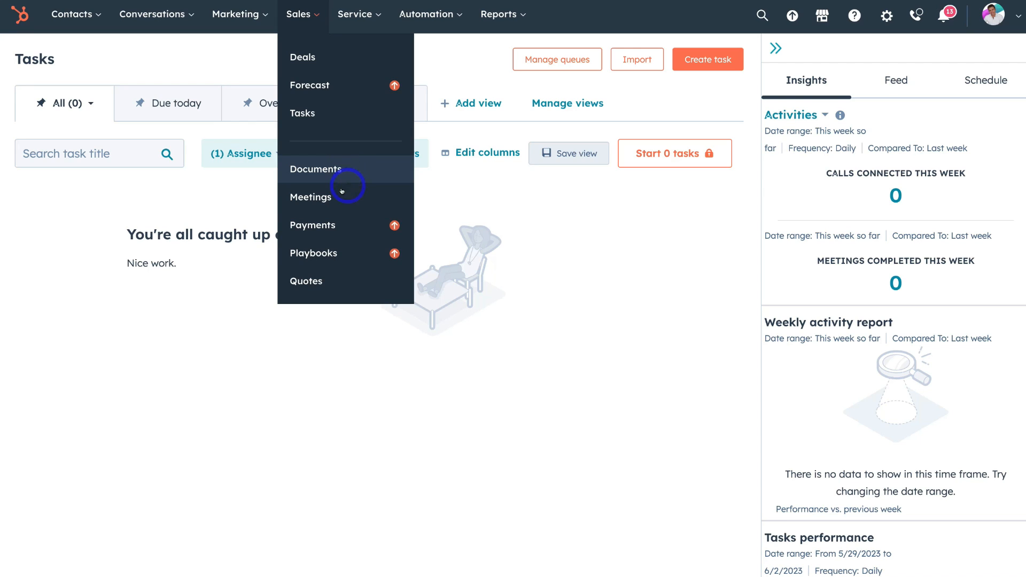
{"action": "left_click", "coordinate": [360, 195]}
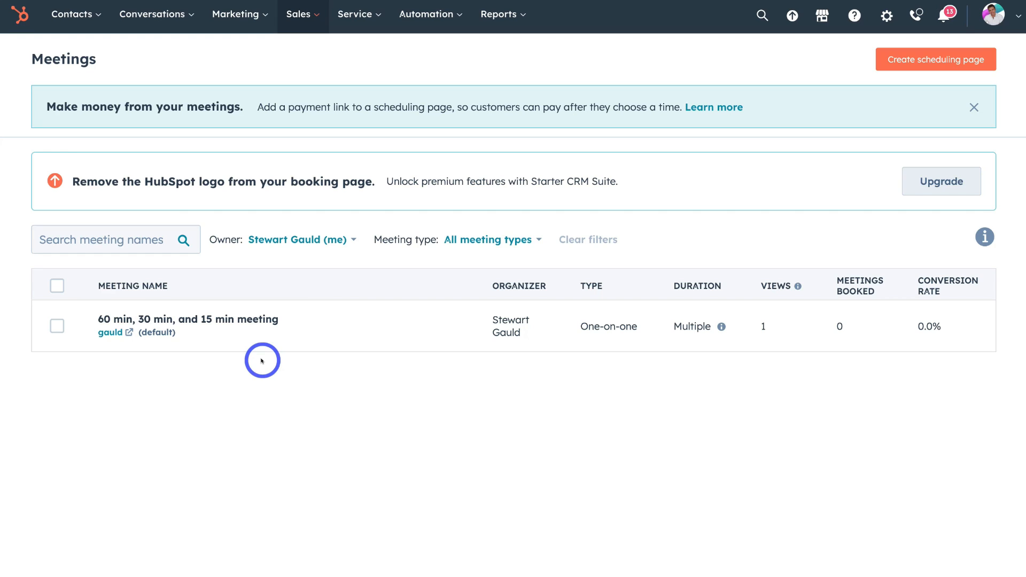
{"action": "mouse_move", "coordinate": [204, 337]}
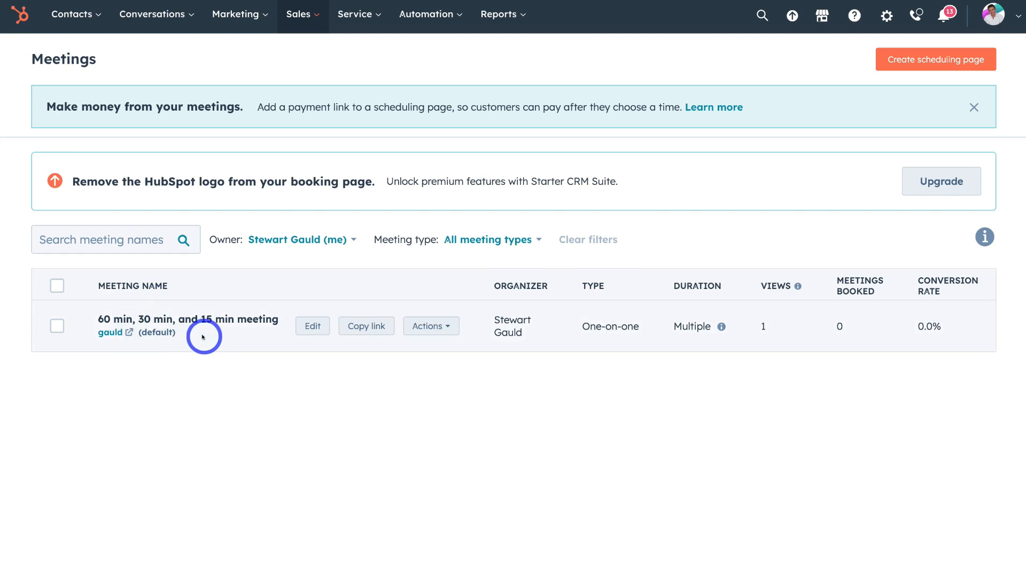
{"action": "left_click", "coordinate": [108, 333]}
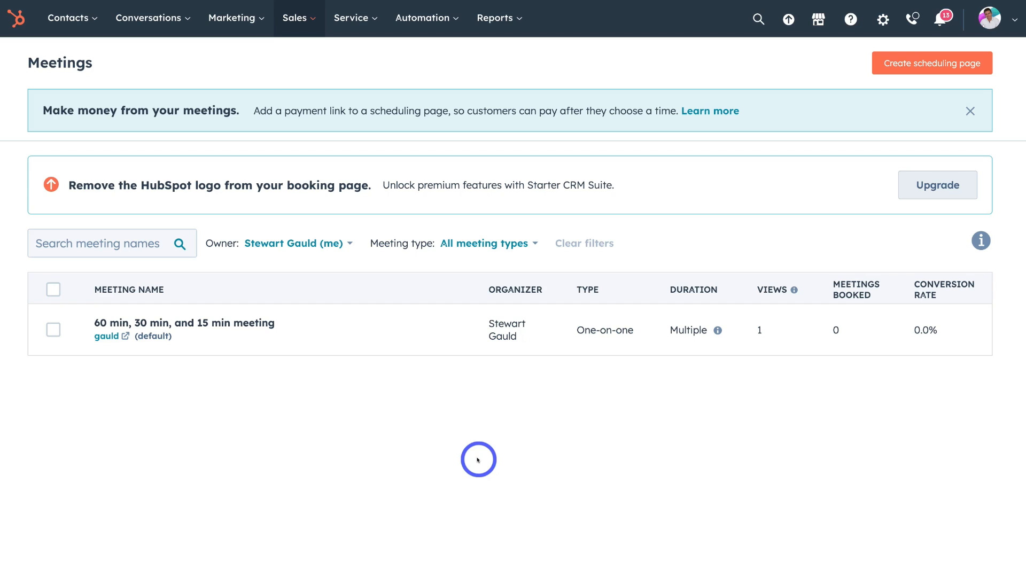
{"action": "left_click", "coordinate": [289, 18]}
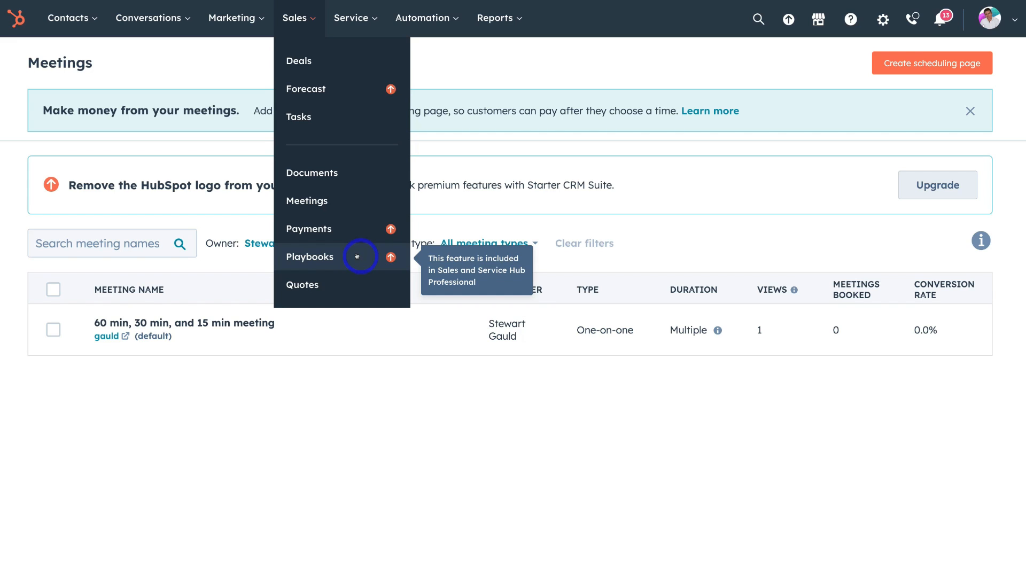
{"action": "left_click", "coordinate": [354, 285]}
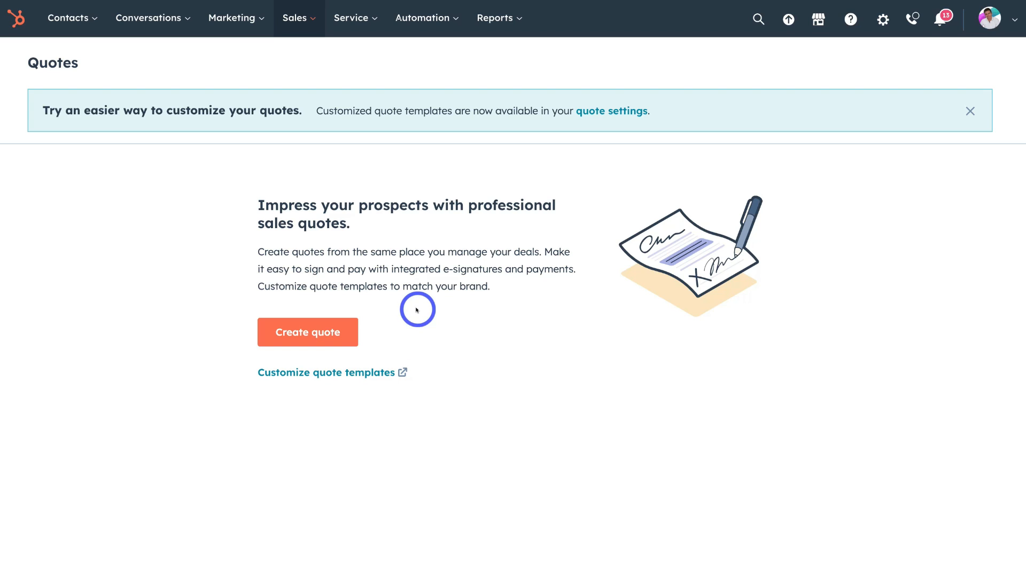
Examine the Support & Issues tickets board and the fields of a new ticket, closing the form without creating one.
{"action": "left_click", "coordinate": [338, 20]}
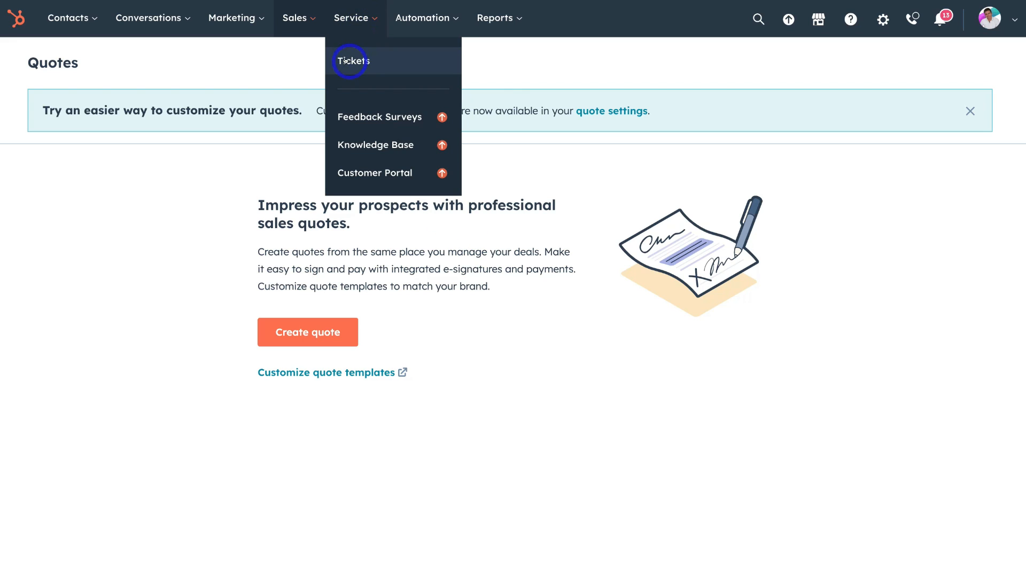
{"action": "left_click", "coordinate": [408, 59]}
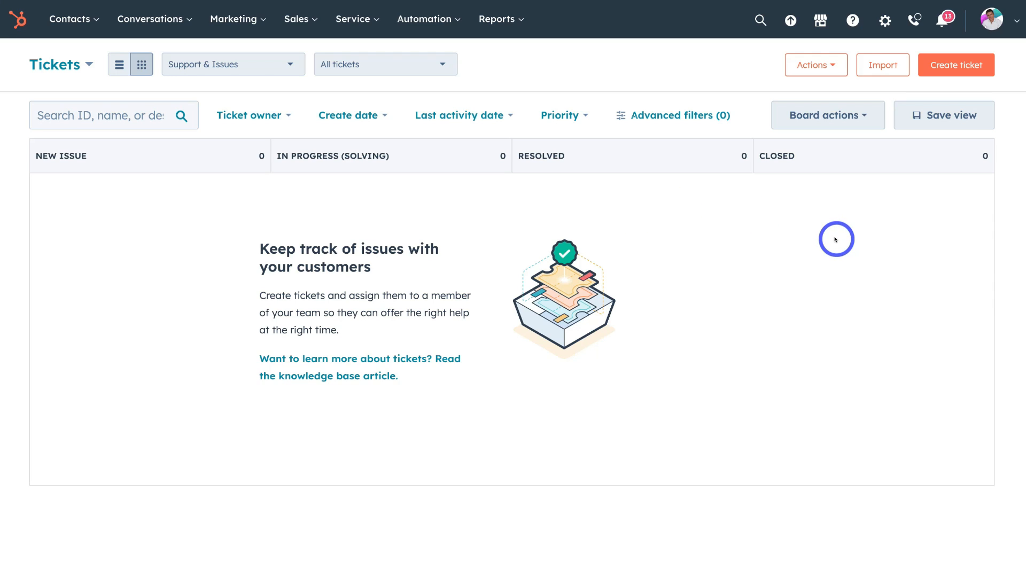
{"action": "left_click", "coordinate": [945, 69]}
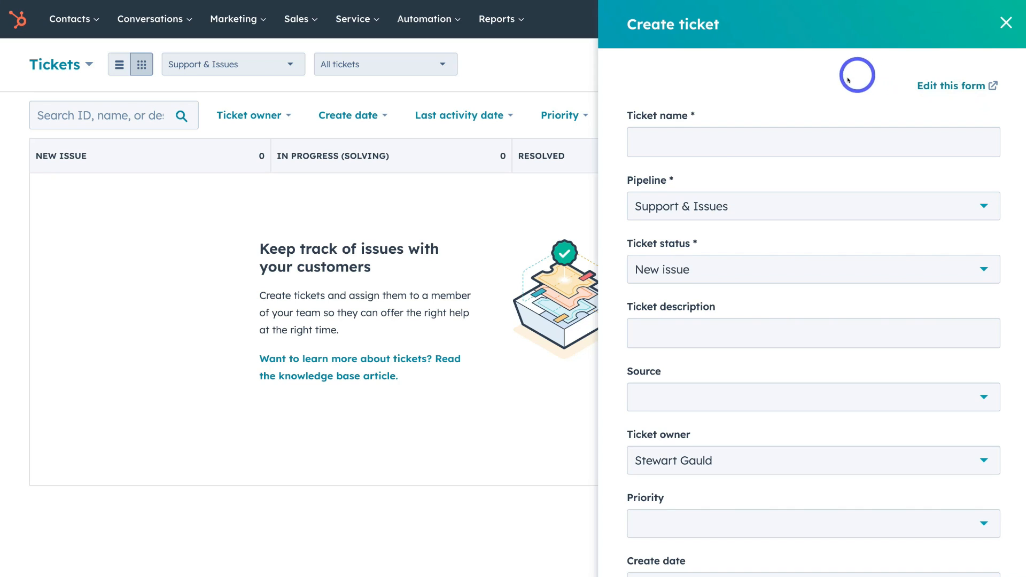
{"action": "scroll", "coordinate": [819, 127], "scroll_direction": "down", "scroll_amount": 1}
{"action": "scroll", "coordinate": [820, 127], "scroll_direction": "down", "scroll_amount": 5}
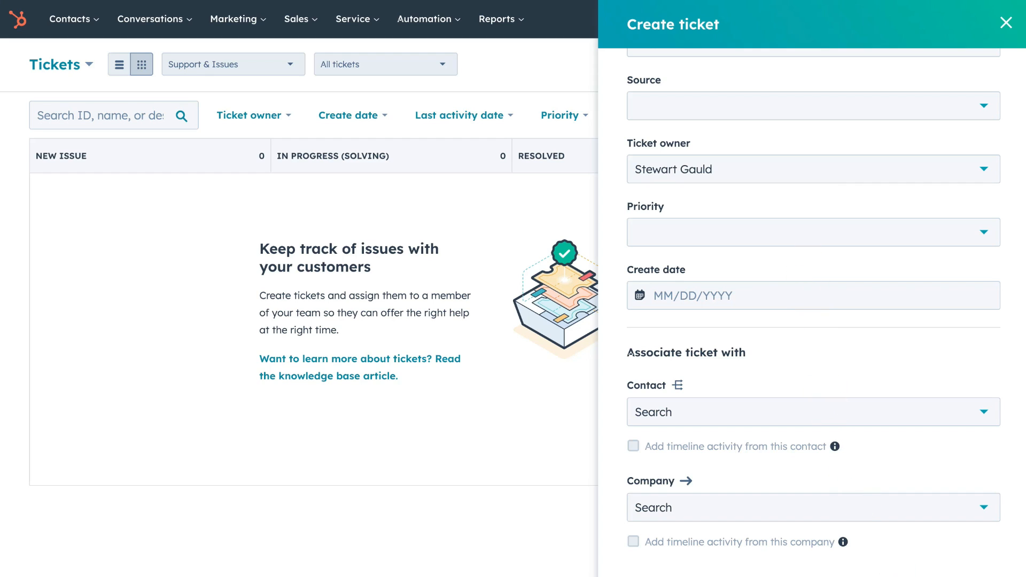
{"action": "left_click", "coordinate": [877, 576]}
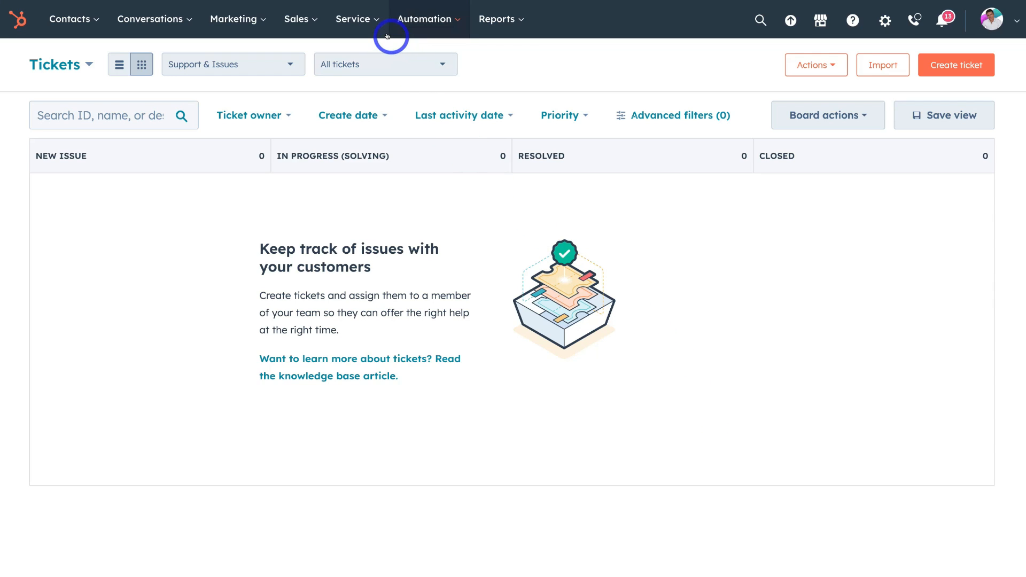
Review the available automation tools and the reporting options, including the Data Management entries.
{"action": "left_click", "coordinate": [445, 20]}
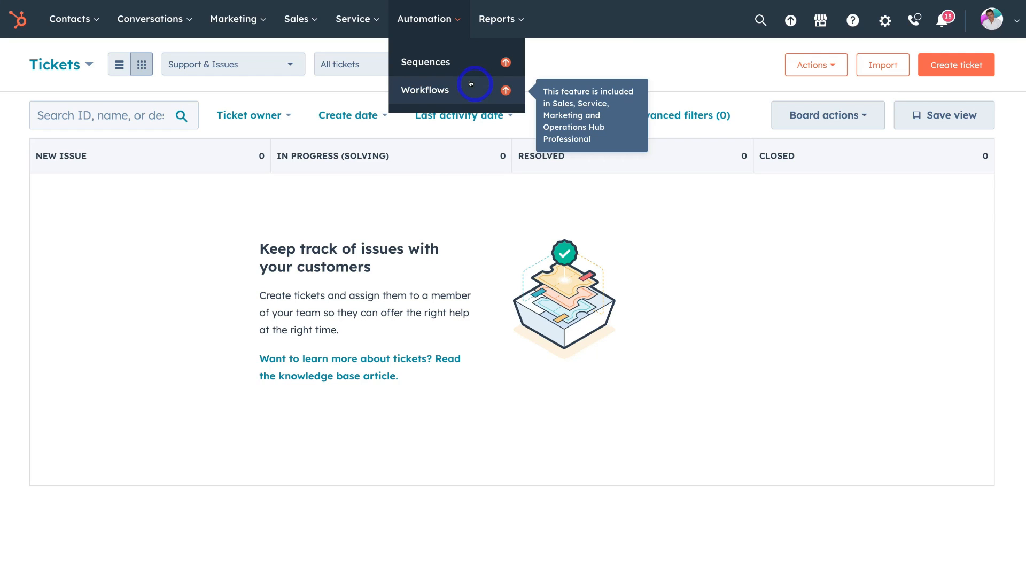
{"action": "left_click", "coordinate": [495, 20]}
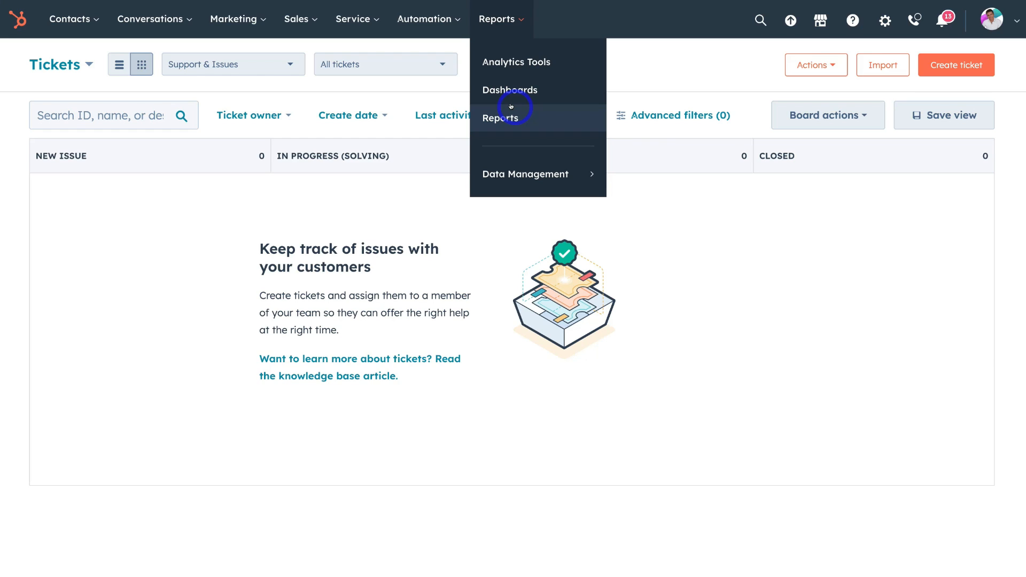
{"action": "mouse_move", "coordinate": [493, 173]}
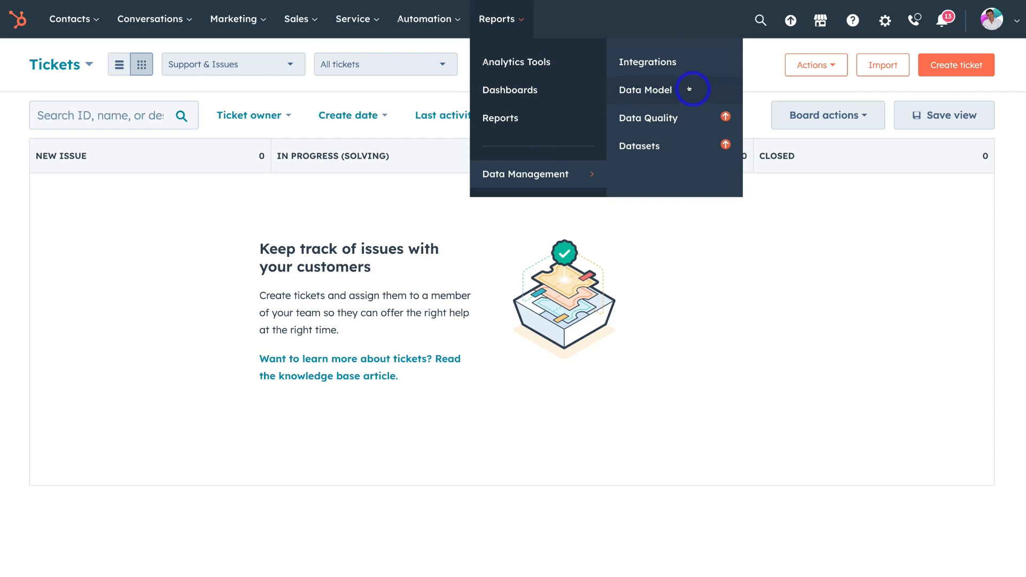
Open the dashboards area and examine the dashboard templates for chat, email, marketing, sales and service.
{"action": "left_click", "coordinate": [529, 88]}
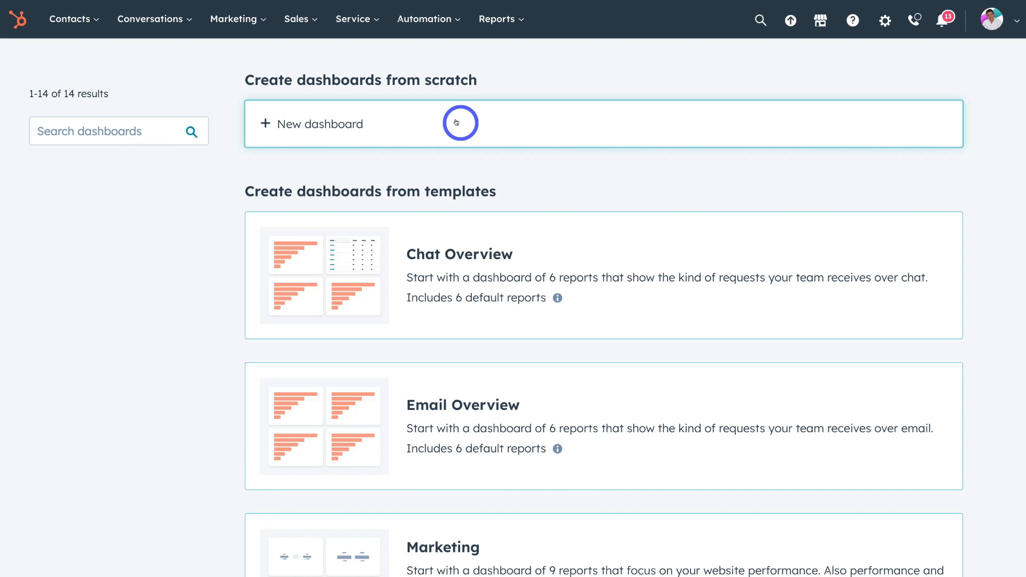
{"action": "scroll", "coordinate": [457, 122], "scroll_direction": "down", "scroll_amount": 2}
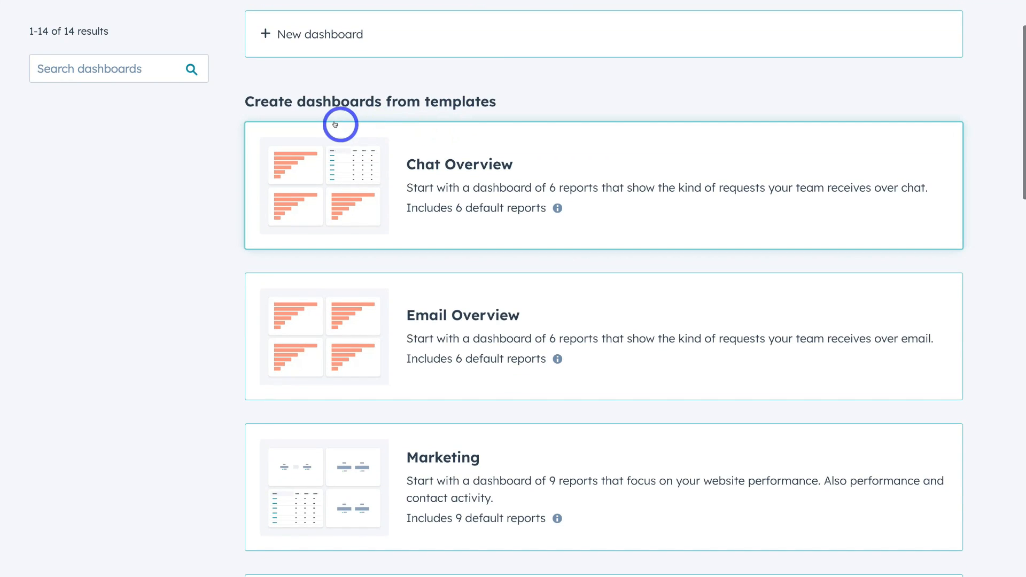
{"action": "scroll", "coordinate": [481, 127], "scroll_direction": "down", "scroll_amount": 1}
{"action": "scroll", "coordinate": [515, 130], "scroll_direction": "down", "scroll_amount": 1}
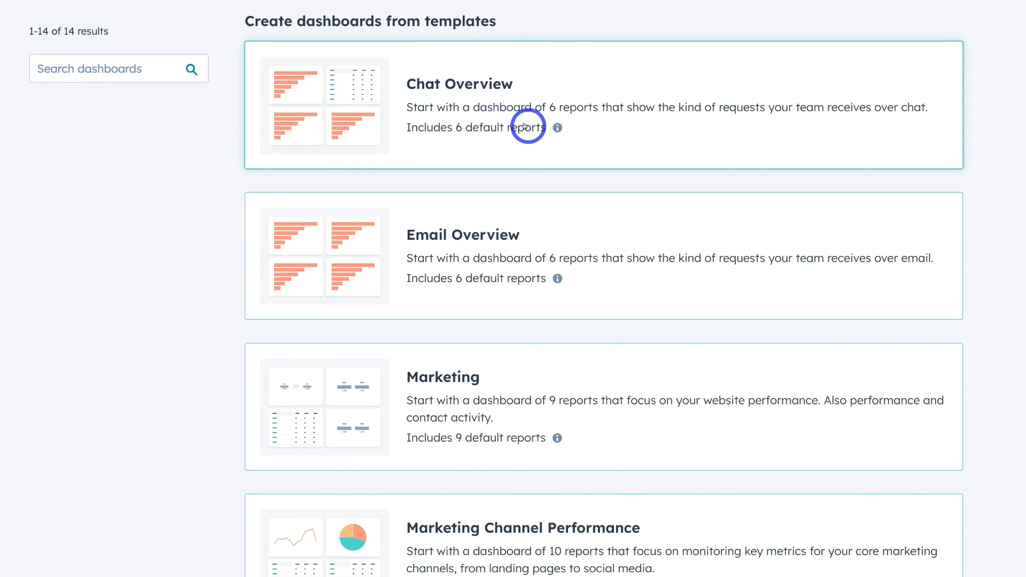
{"action": "scroll", "coordinate": [524, 126], "scroll_direction": "down", "scroll_amount": 2}
{"action": "scroll", "coordinate": [512, 278], "scroll_direction": "down", "scroll_amount": 3}
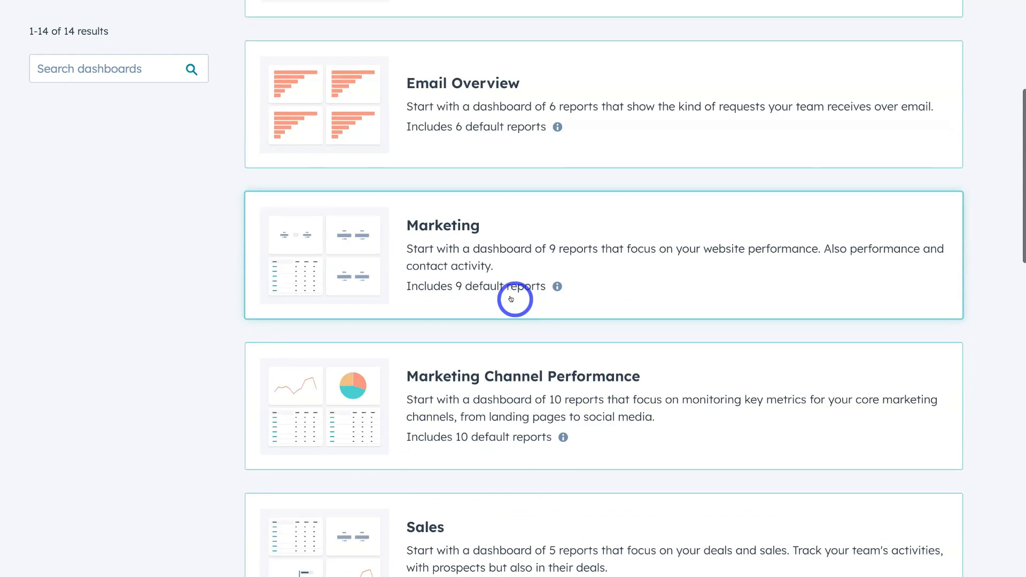
{"action": "scroll", "coordinate": [434, 383], "scroll_direction": "down", "scroll_amount": 3}
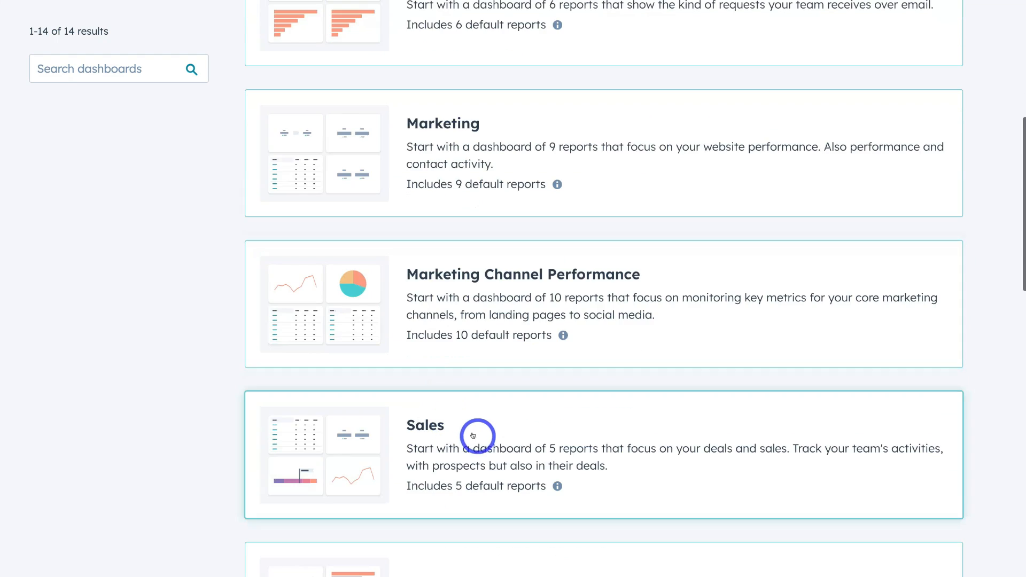
{"action": "scroll", "coordinate": [476, 435], "scroll_direction": "down", "scroll_amount": 5}
{"action": "scroll", "coordinate": [473, 435], "scroll_direction": "down", "scroll_amount": 5}
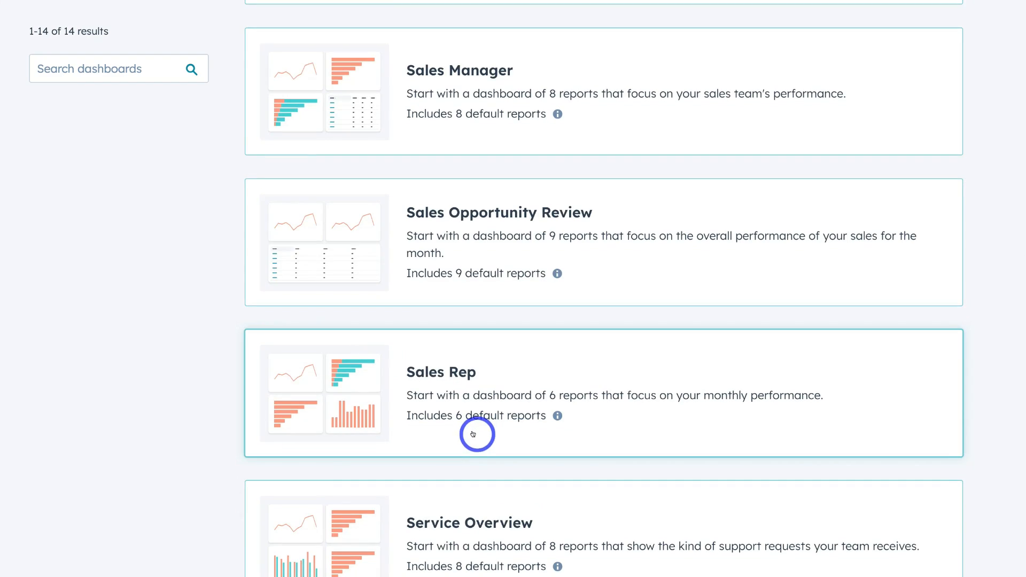
{"action": "scroll", "coordinate": [475, 435], "scroll_direction": "up", "scroll_amount": 6}
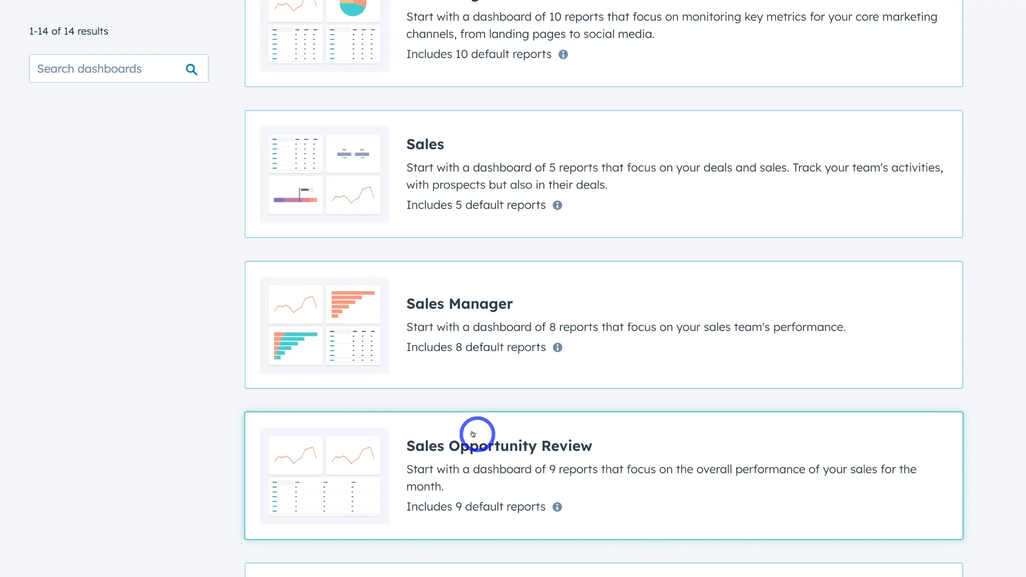
{"action": "scroll", "coordinate": [473, 434], "scroll_direction": "up", "scroll_amount": 2}
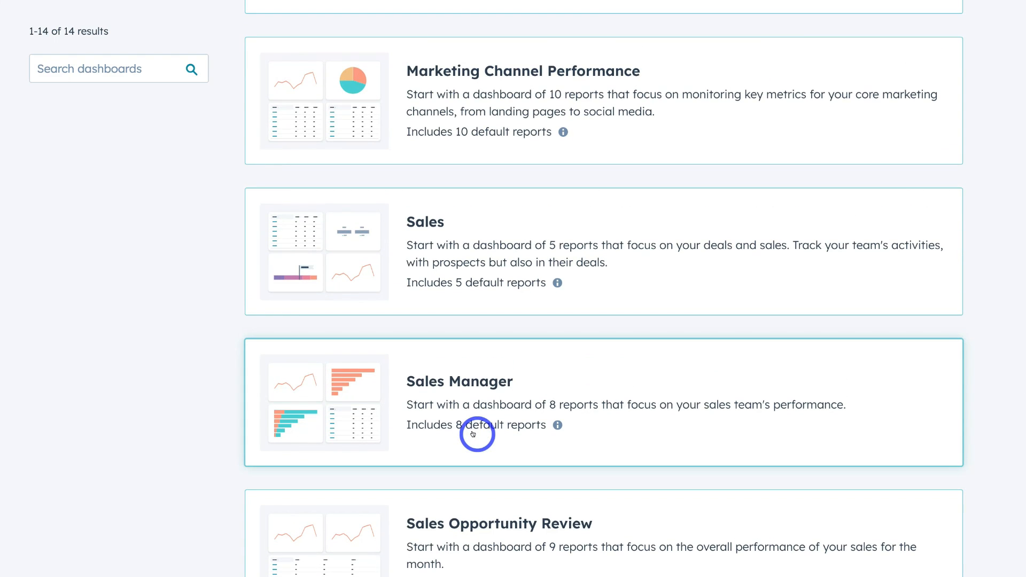
{"action": "scroll", "coordinate": [473, 434], "scroll_direction": "up", "scroll_amount": 10}
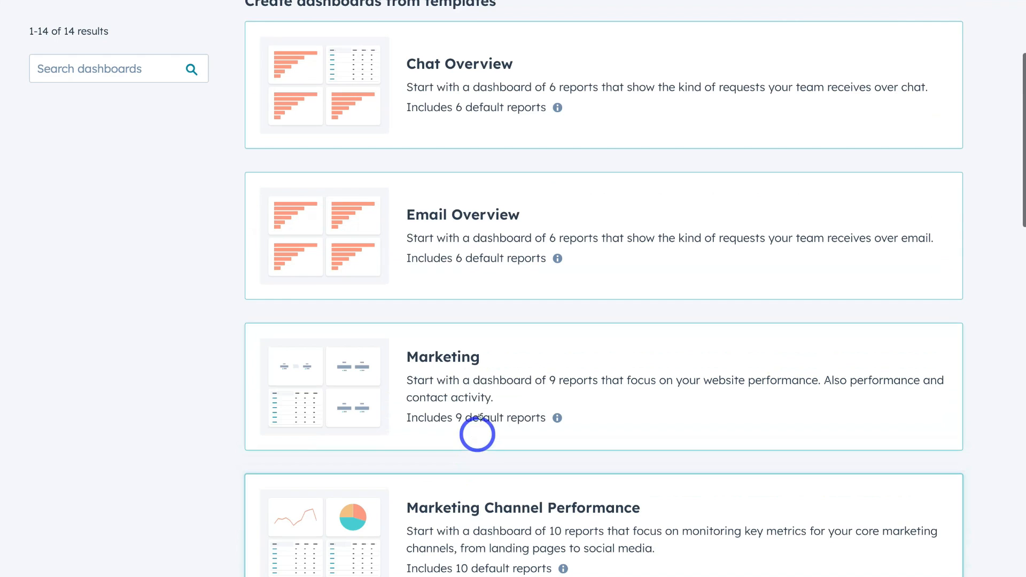
{"action": "scroll", "coordinate": [479, 394], "scroll_direction": "down", "scroll_amount": 8}
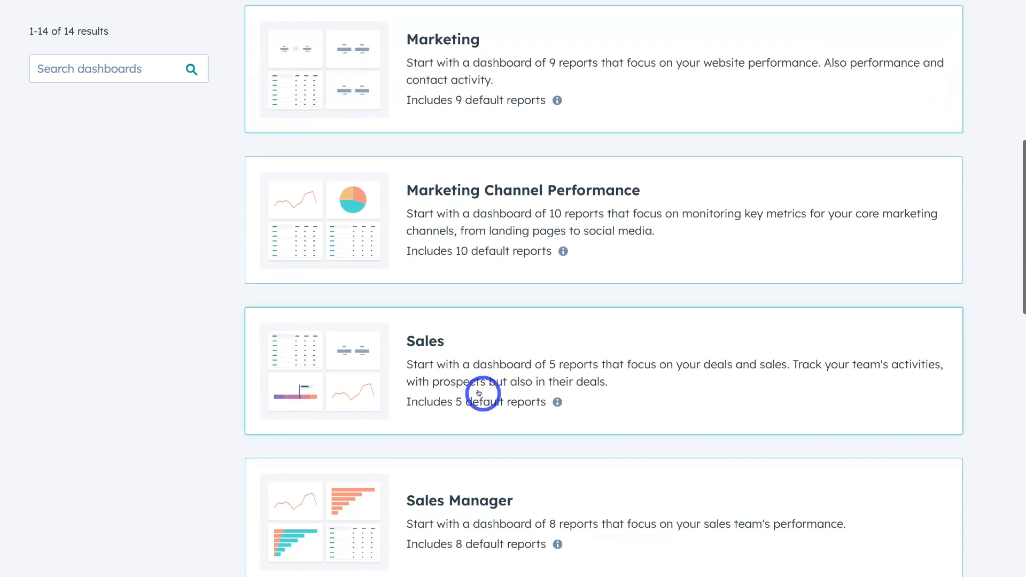
Create a dashboard named Sales from the Sales template with all five reports, letting everyone view and edit it.
{"action": "left_click", "coordinate": [648, 345]}
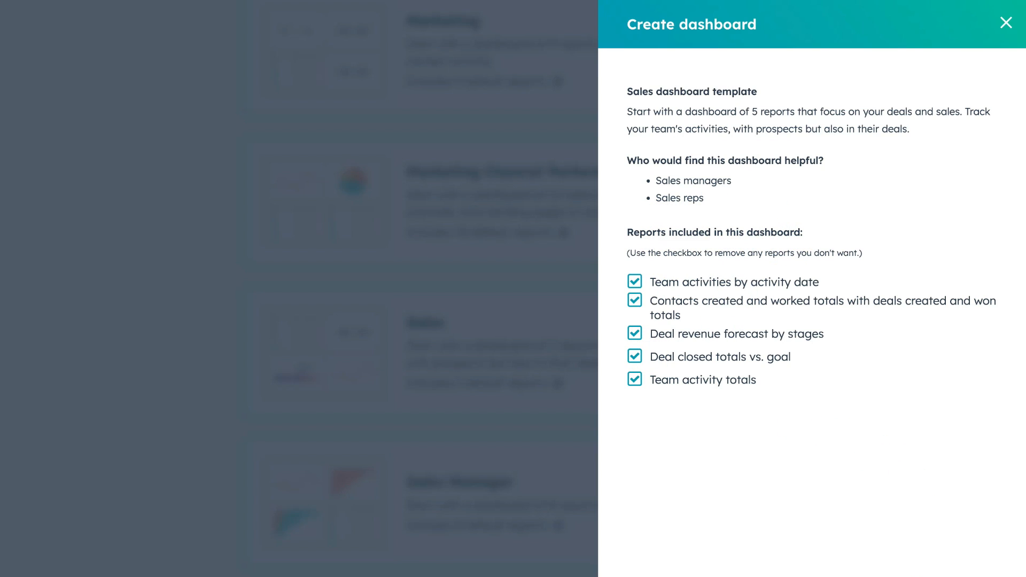
{"action": "left_click", "coordinate": [925, 576]}
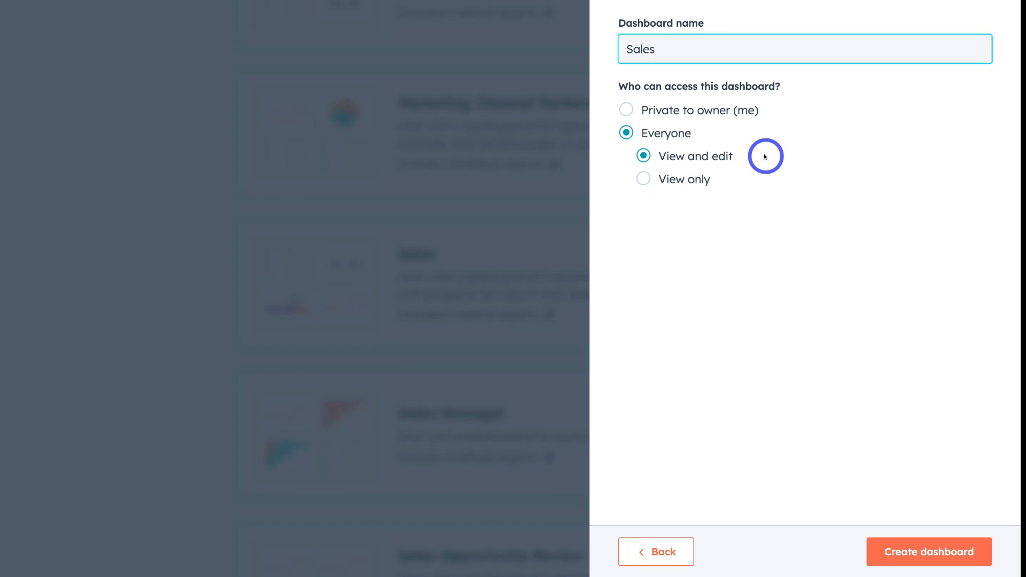
{"action": "left_click", "coordinate": [943, 552]}
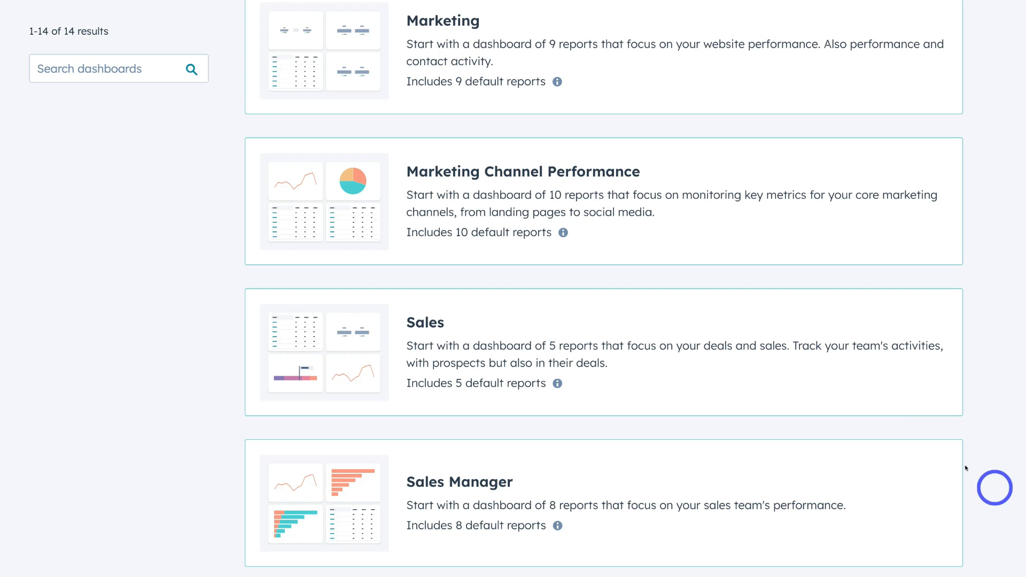
Leave the dashboard template list and open the Dashboards area again.
{"action": "scroll", "coordinate": [769, 337], "scroll_direction": "up", "scroll_amount": 8}
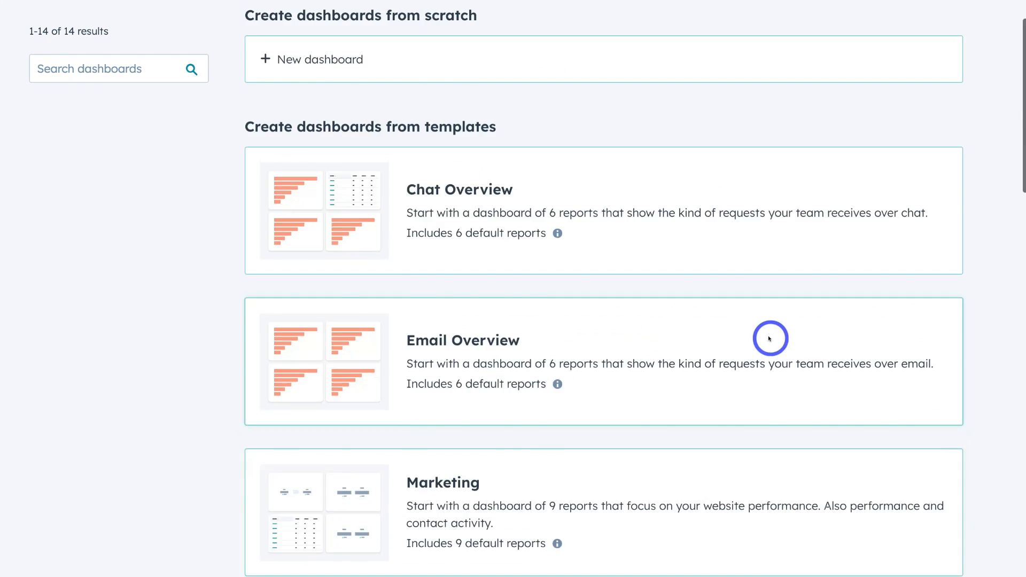
{"action": "left_click", "coordinate": [510, 19]}
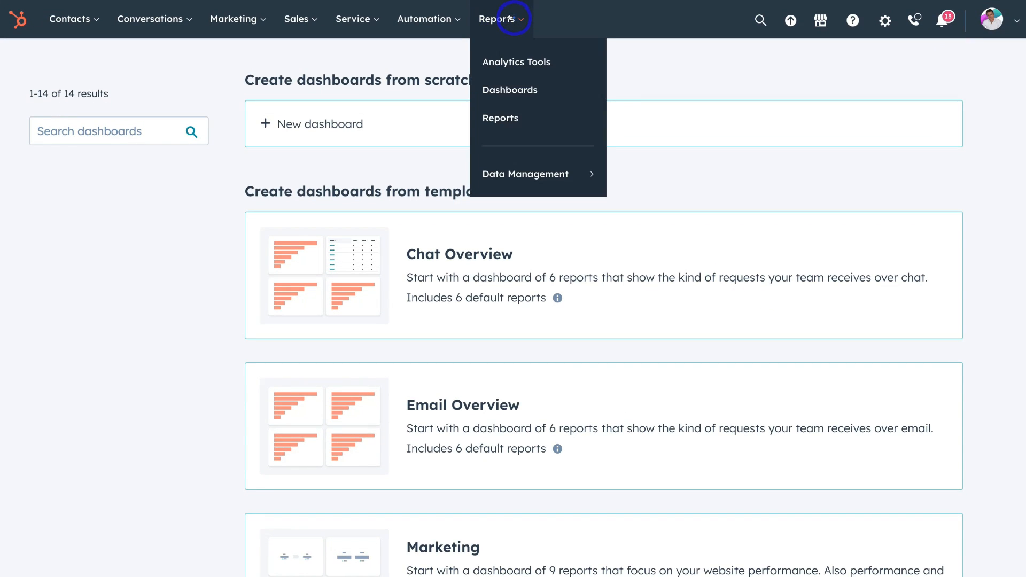
{"action": "left_click", "coordinate": [518, 88]}
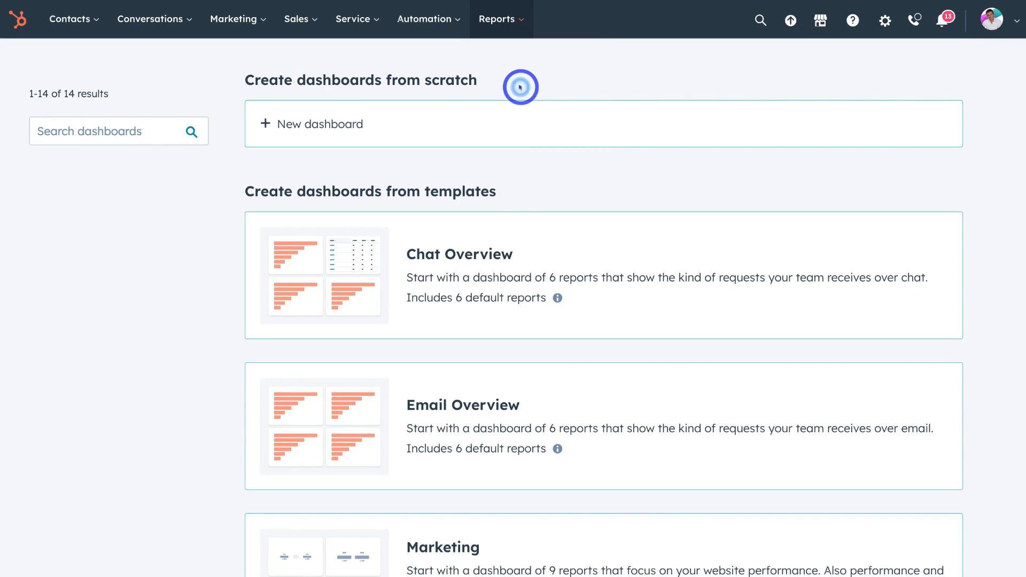